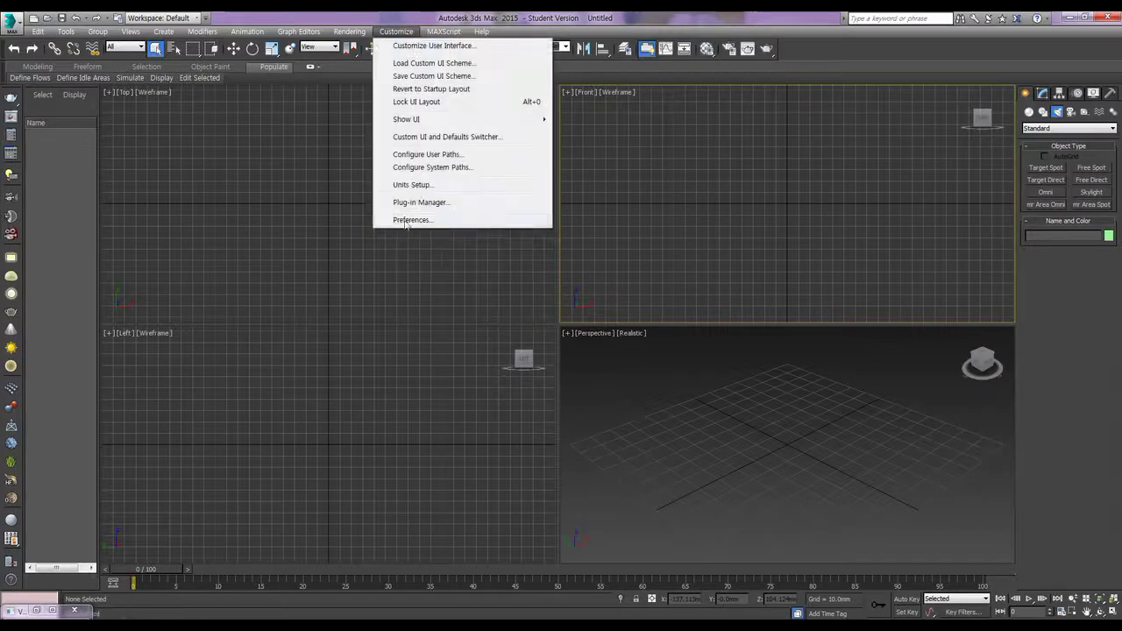
- Set the display units to metric millimeters and the system unit scale to 1 unit = 1.0 millimeters
left_click(419, 185)
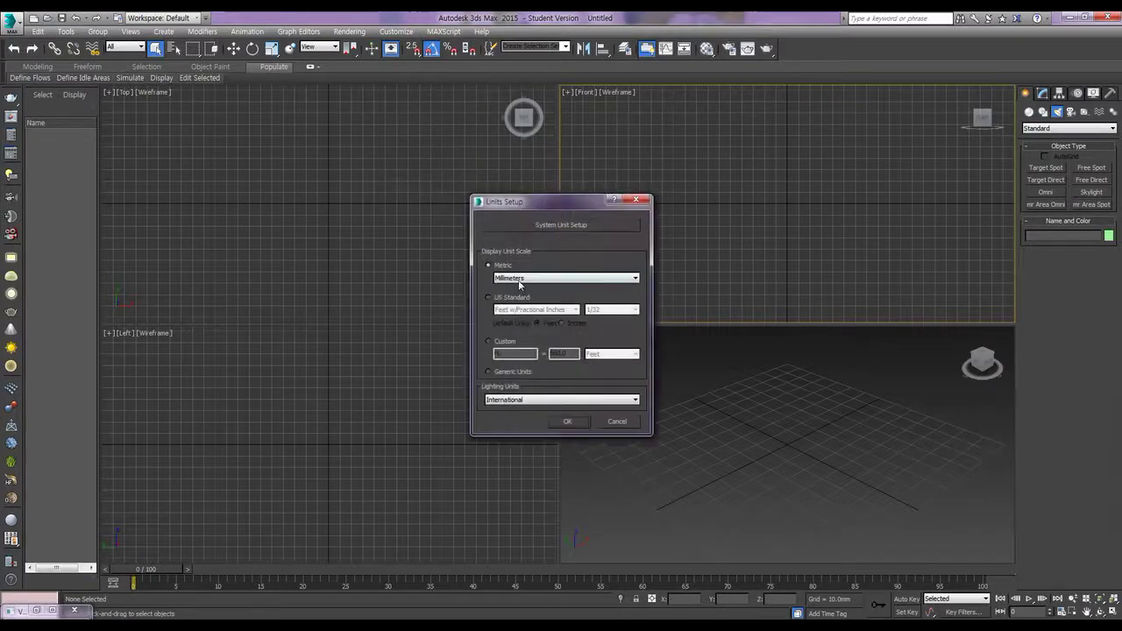
left_click(519, 287)
left_click(519, 294)
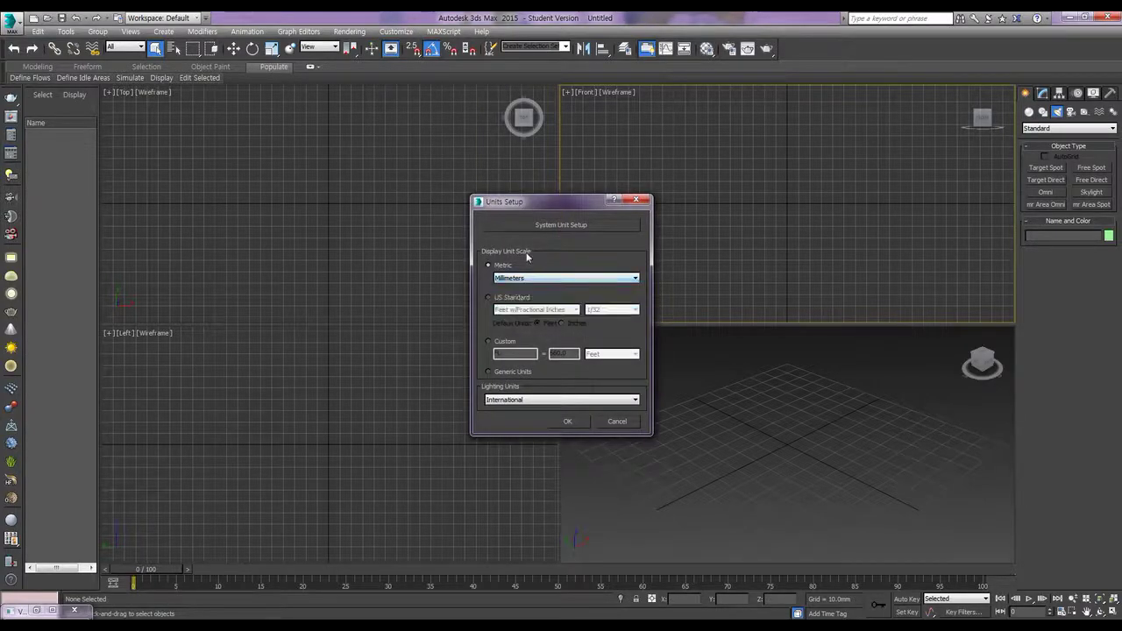
left_click(561, 226)
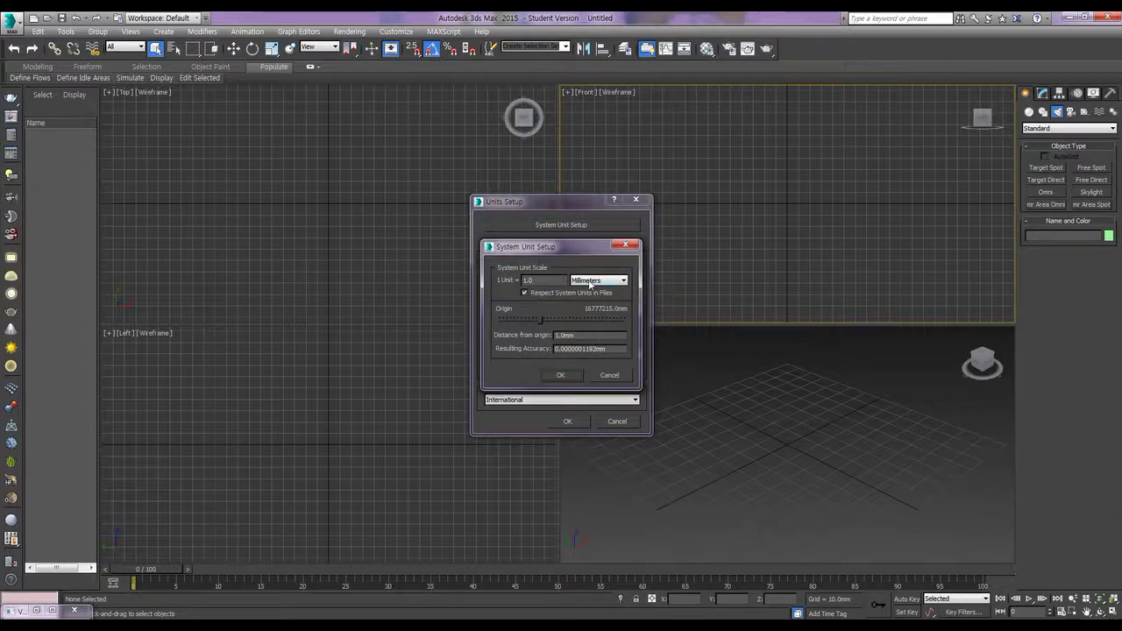
left_click(590, 282)
left_click(589, 319)
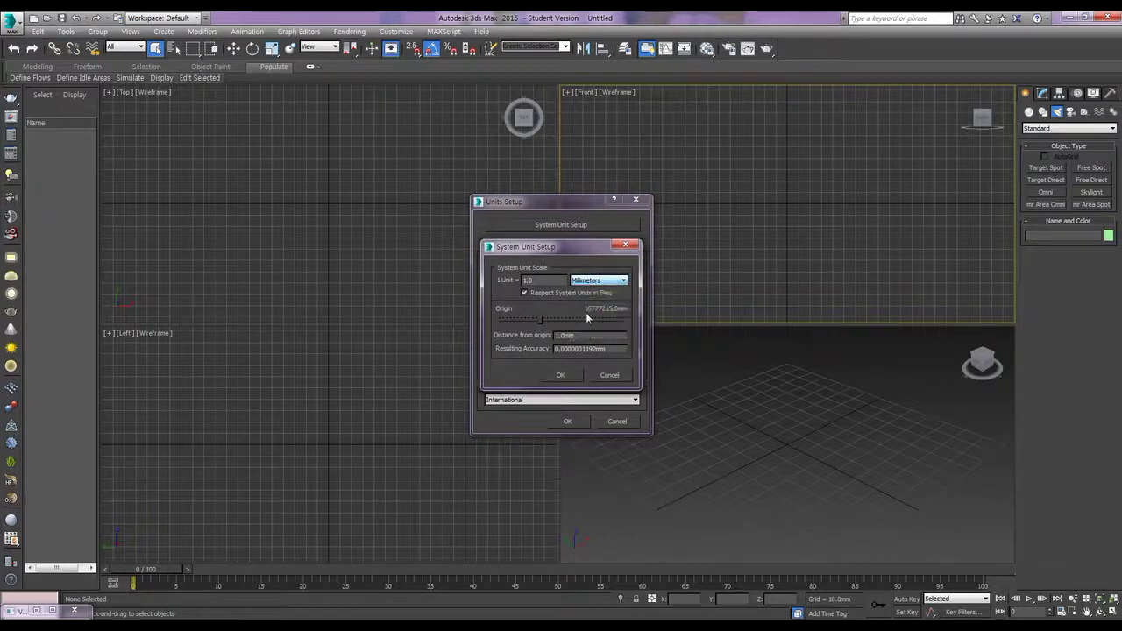
left_click(562, 376)
left_click(569, 421)
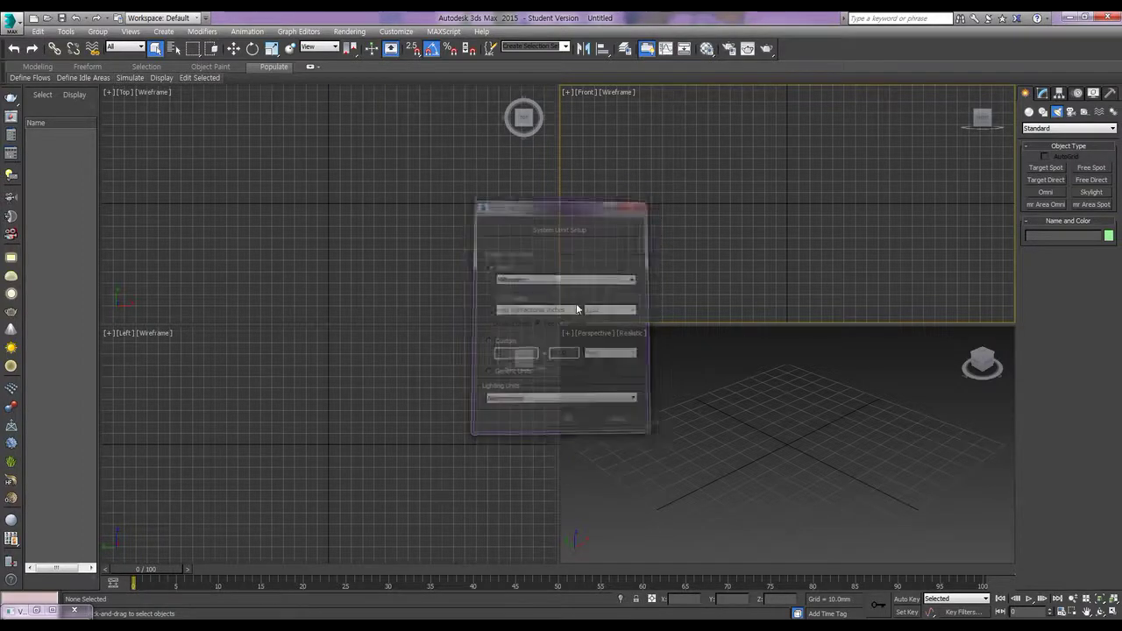
- Check in the render setup which renderers are assigned for production and the material editor
left_click(728, 49)
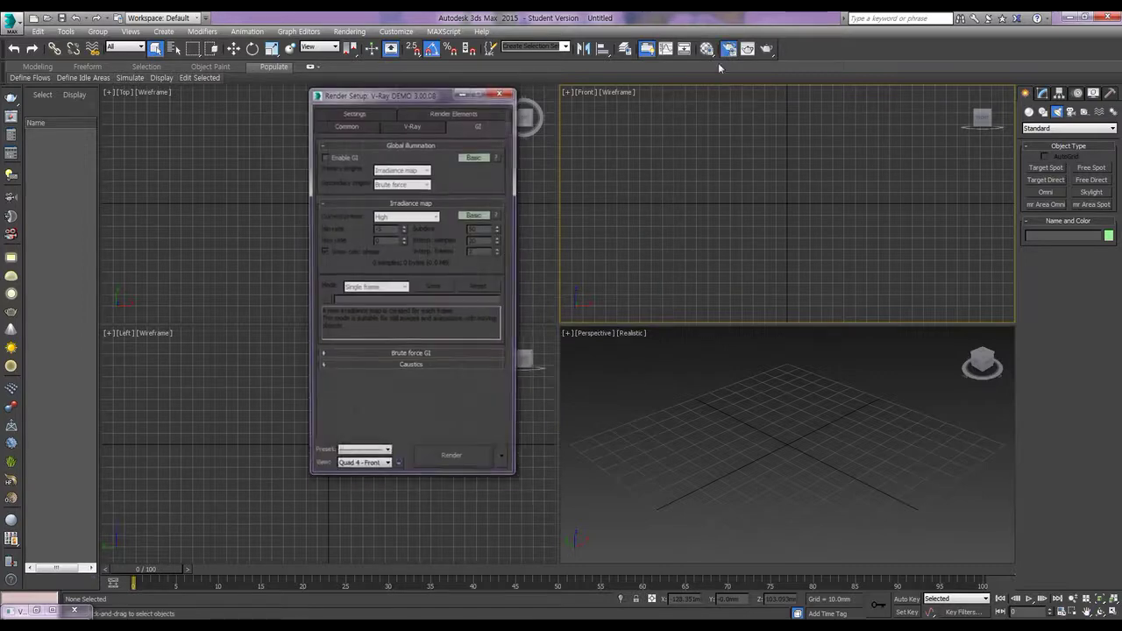
left_click(350, 126)
left_click(399, 144)
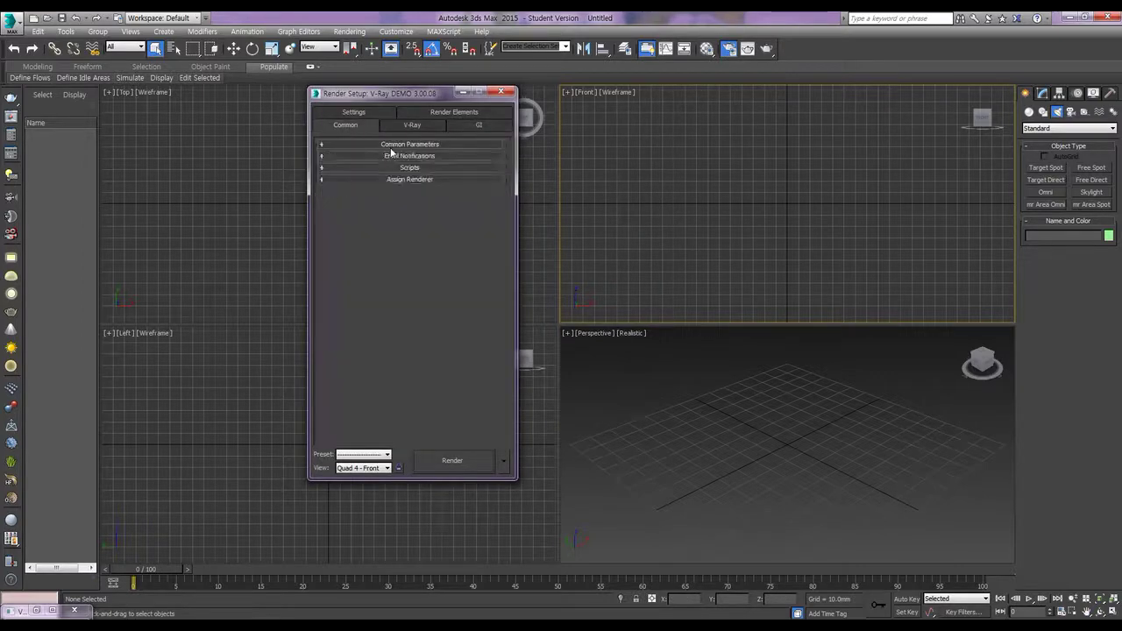
left_click(403, 179)
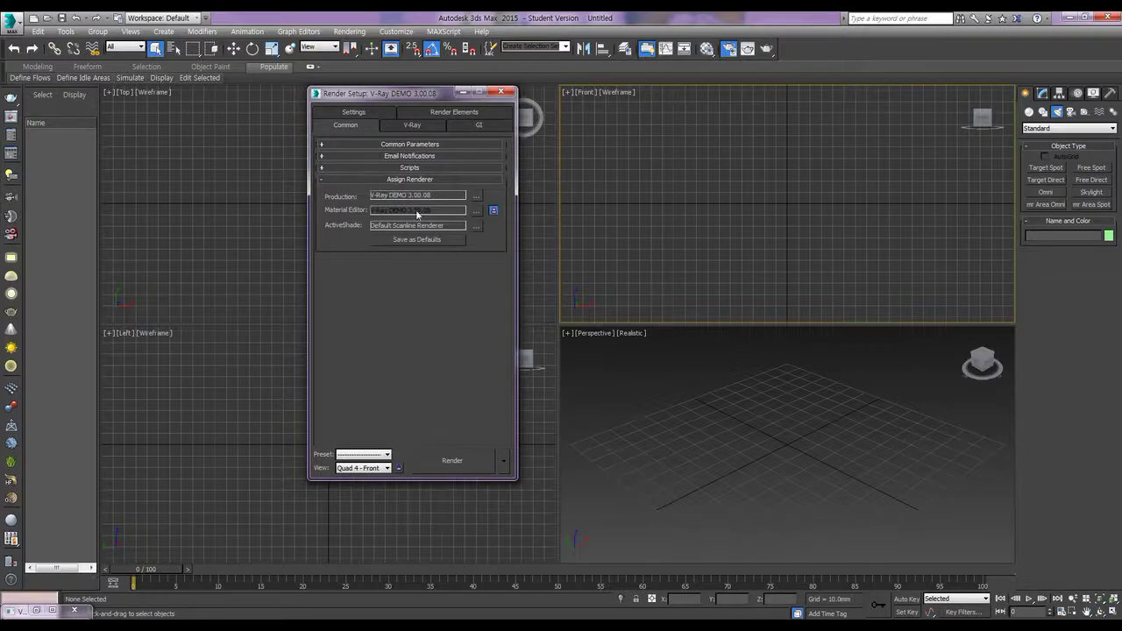
- Enable global illumination and set the irradiance map to the Very low preset in Advanced mode with direct light shown
left_click(477, 125)
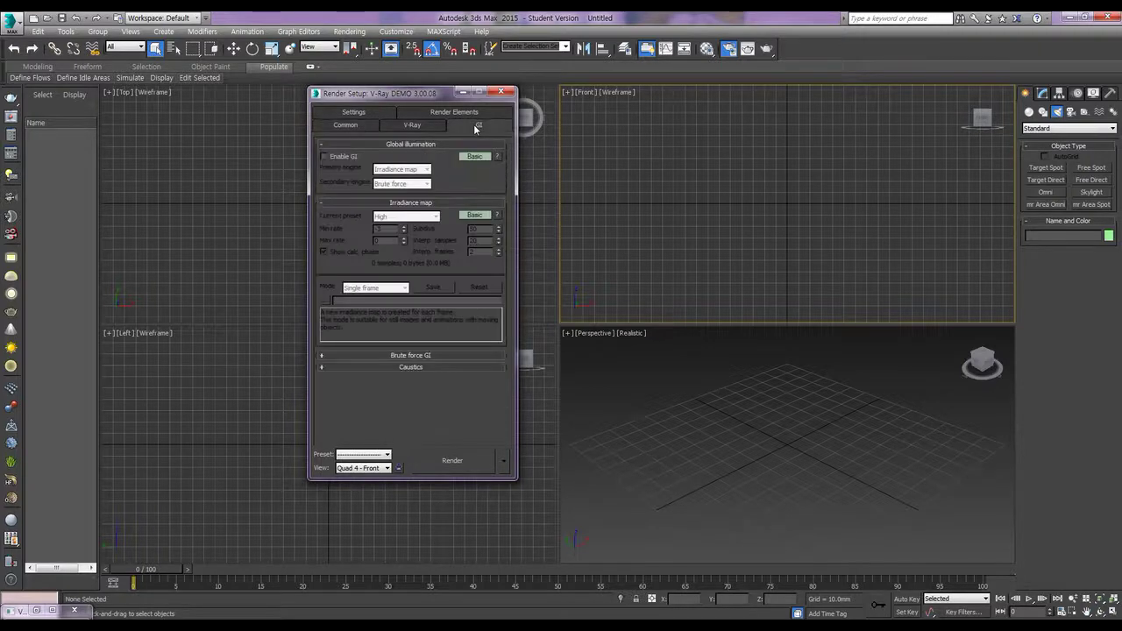
left_click(326, 156)
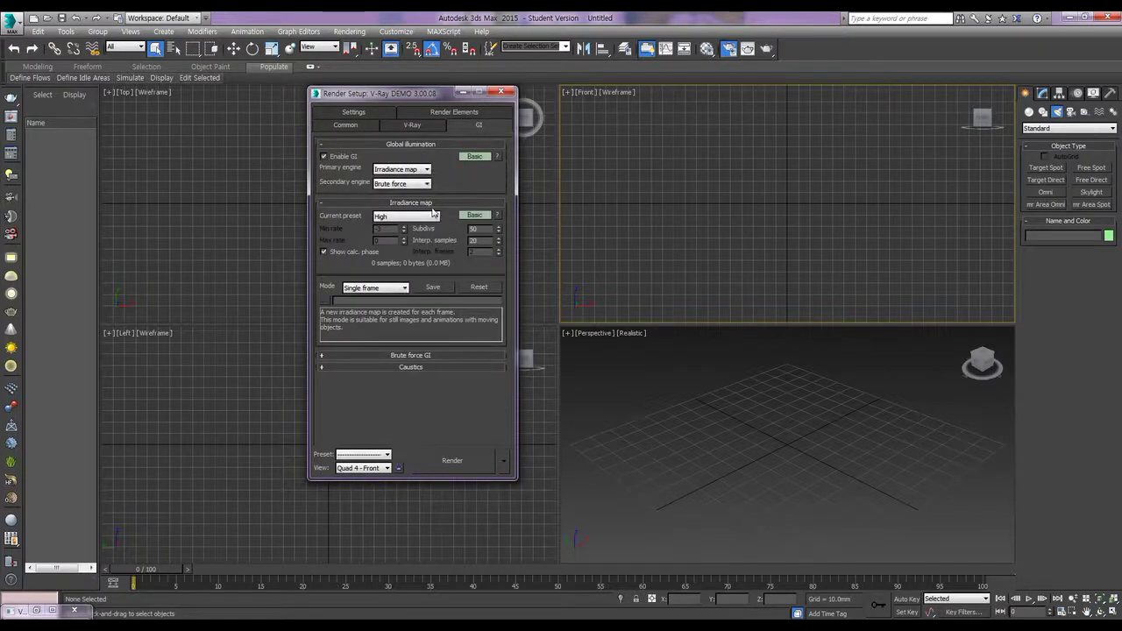
left_click(409, 217)
left_click(401, 235)
left_click(474, 214)
left_click(325, 275)
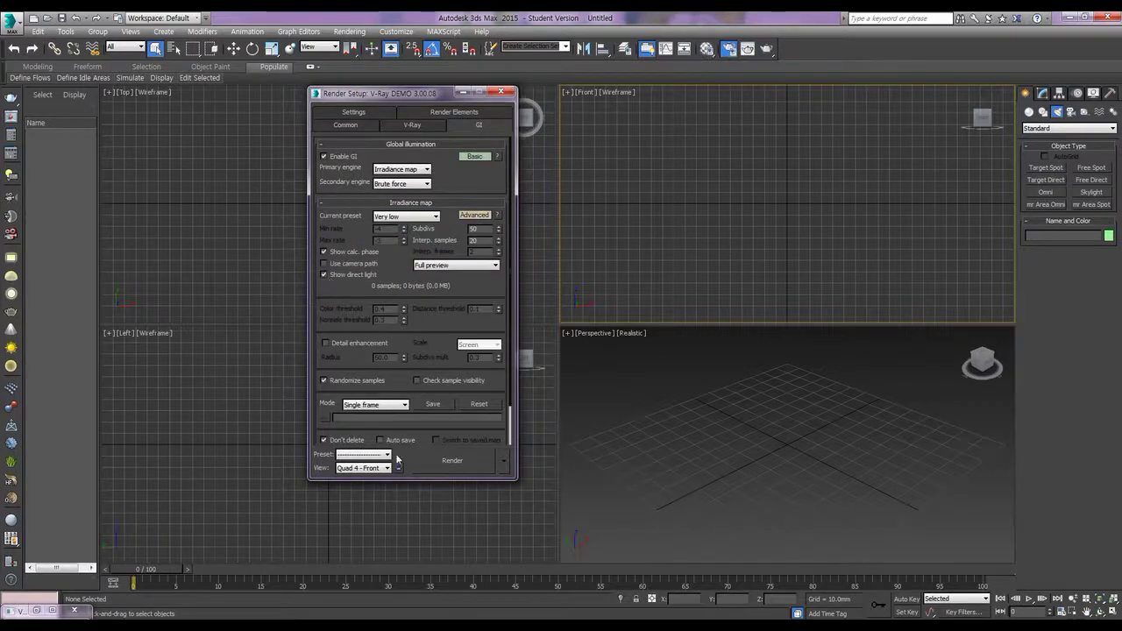
left_click(501, 91)
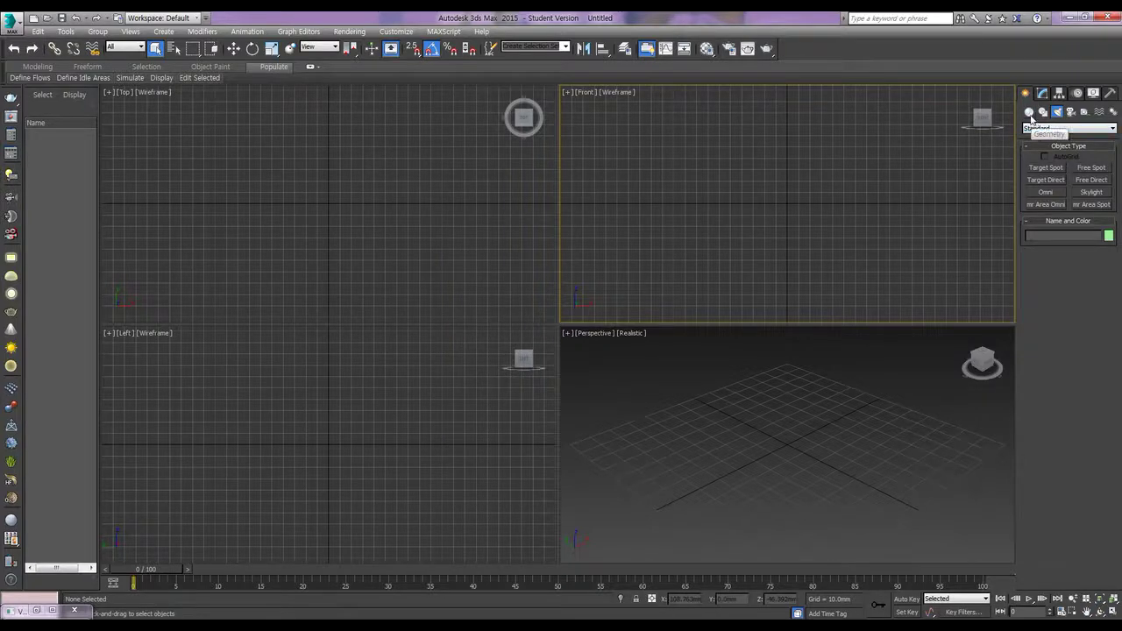
- Create a plane about 211 mm wide in the Top view and move it approximately onto the world origin
left_click(1029, 112)
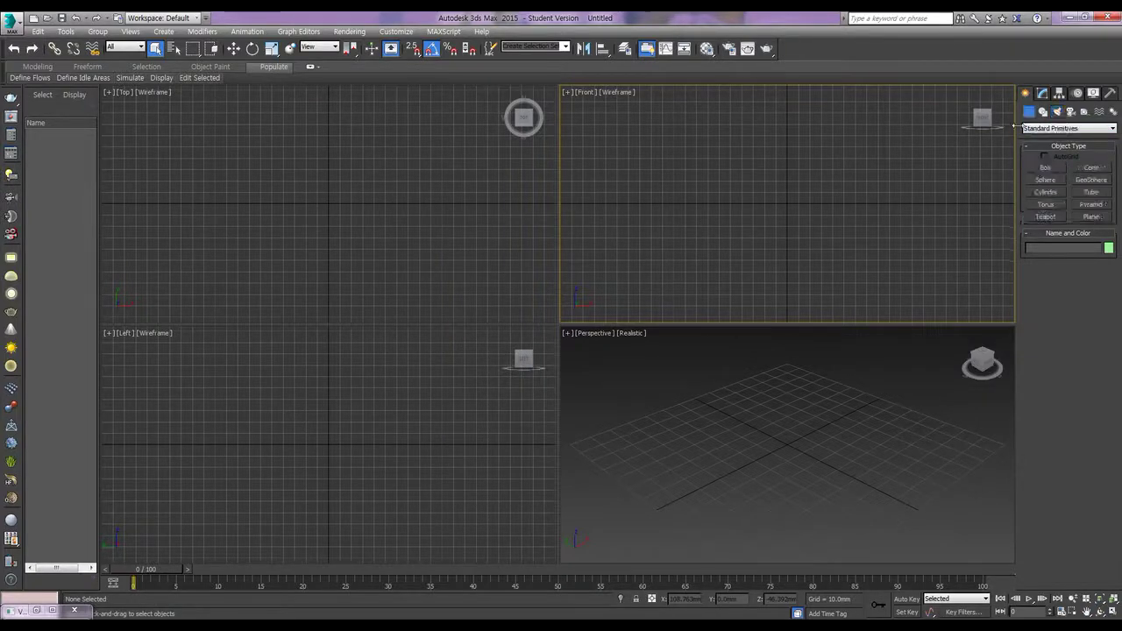
left_click(1091, 216)
left_click_drag(249, 146, 488, 373)
key("w")
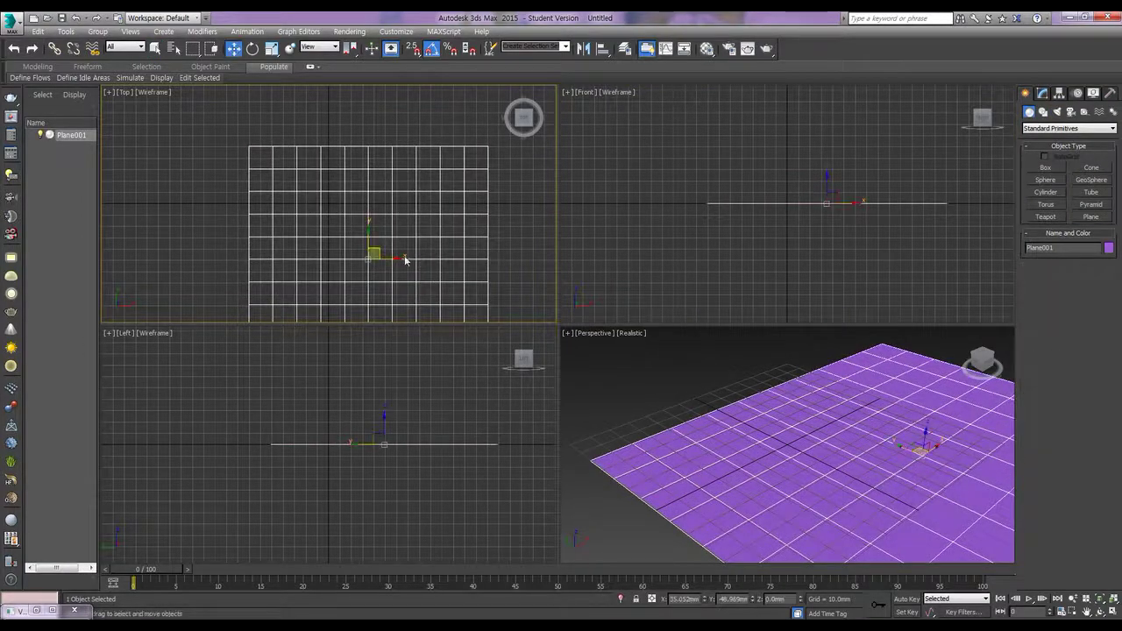
left_click_drag(377, 253, 337, 197)
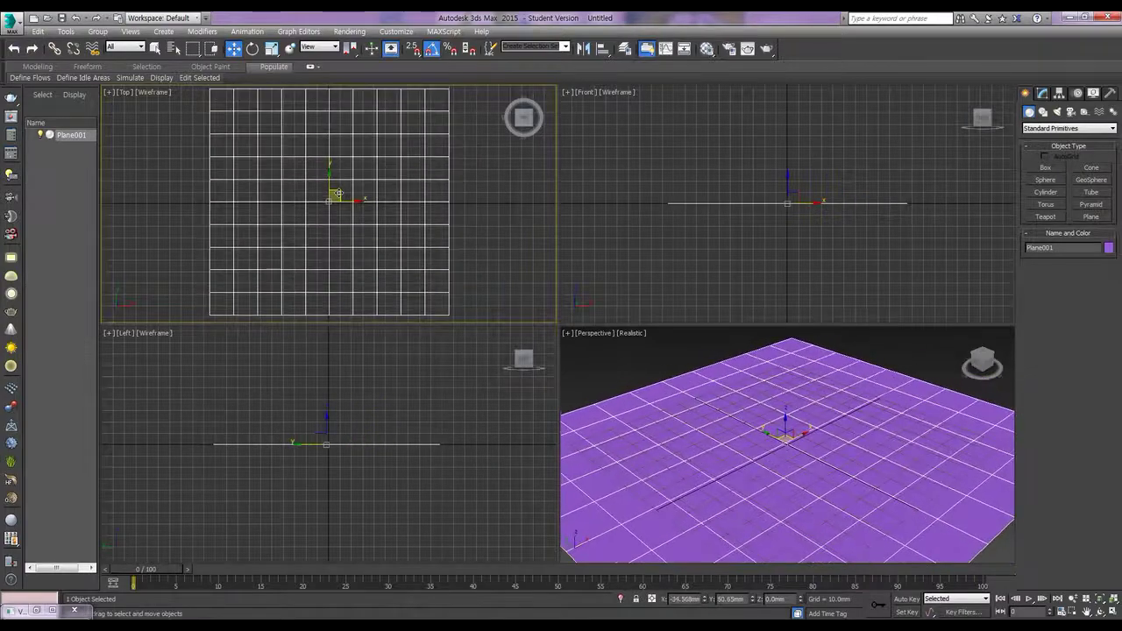
- Set the plane's length and width to 1000 mm each
left_click(1042, 93)
double_click(1084, 244)
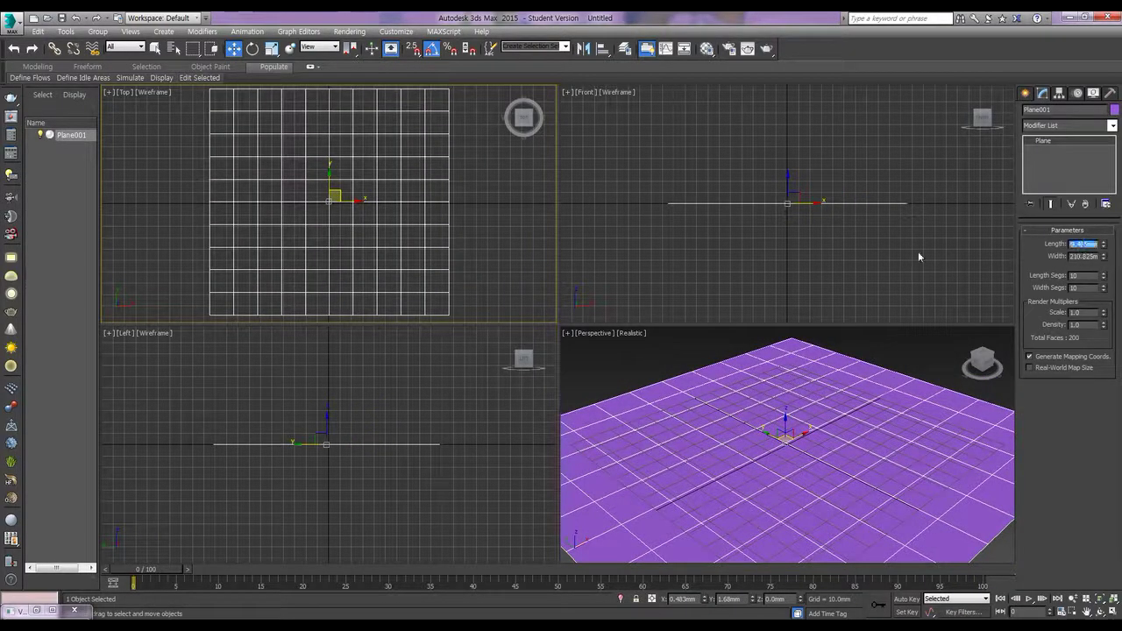
type("1000")
key("Tab")
type("1")
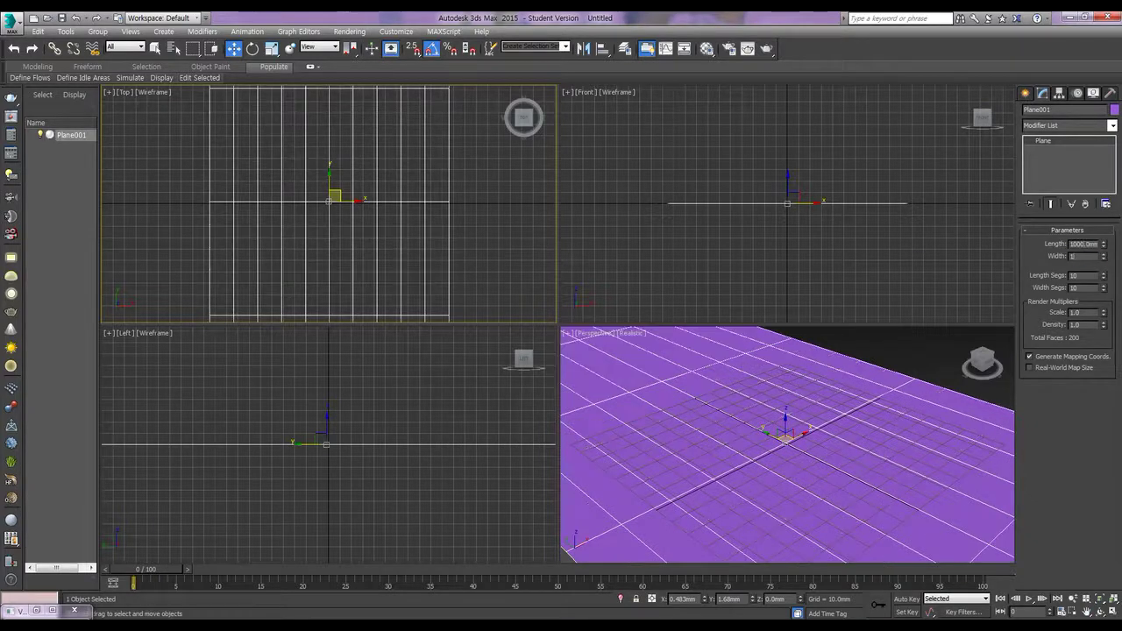
key("Return")
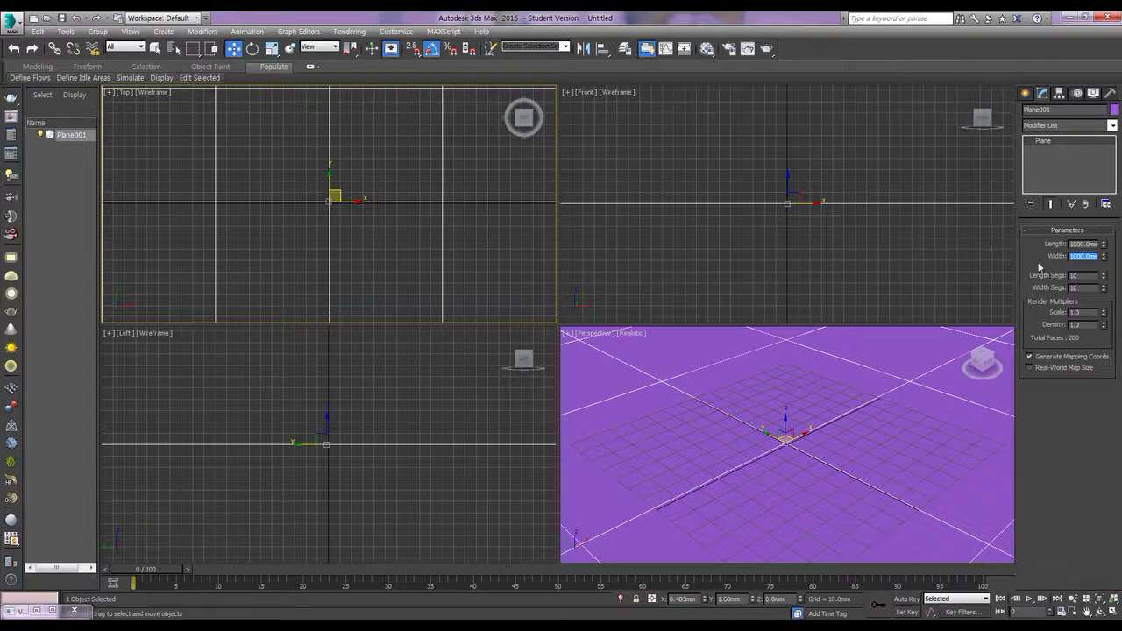
- Set the plane's length and width segments to 100 each
left_click(1084, 275)
type("0")
key("Tab")
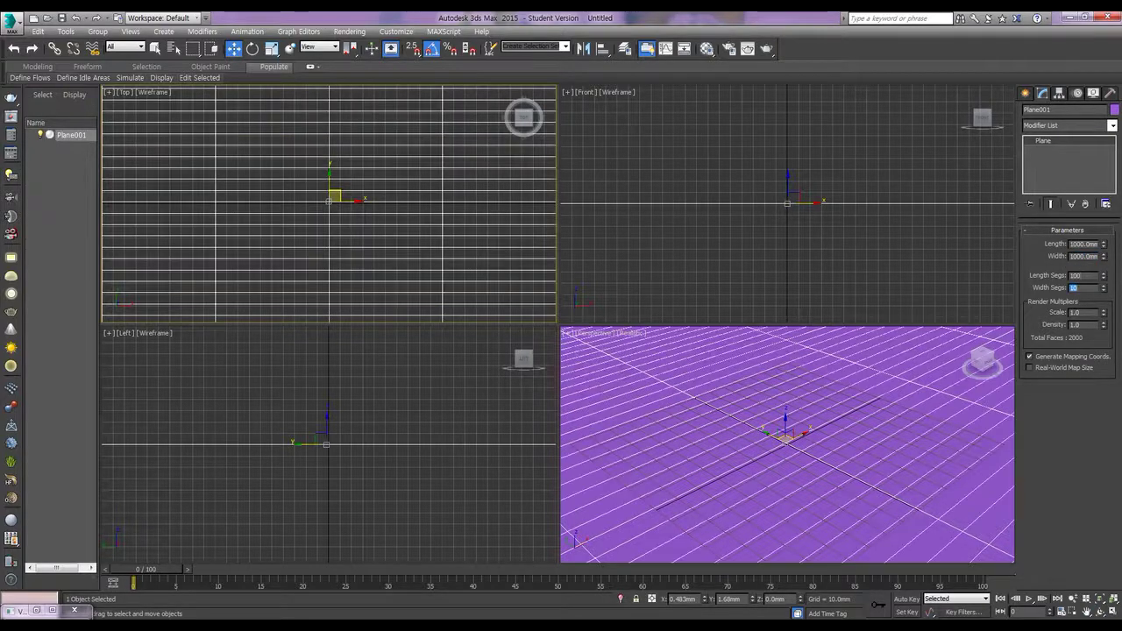
type("100")
key("Return")
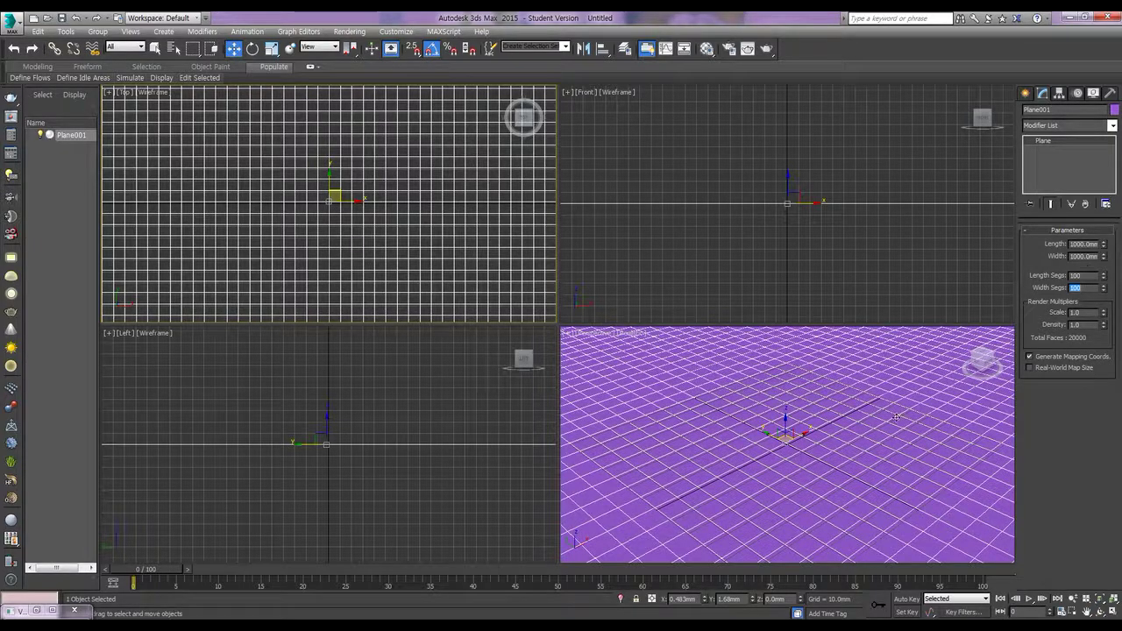
- Clone the plane straight down to about 22 mm below the original
scroll(388, 243, "down", 8)
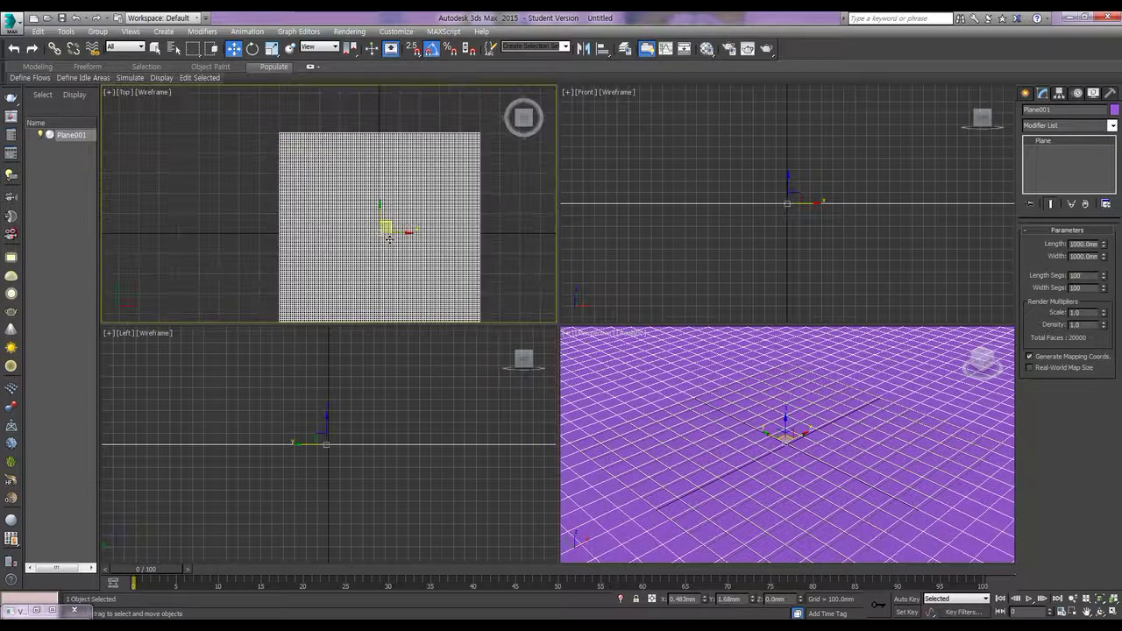
scroll(824, 434, "up", 5)
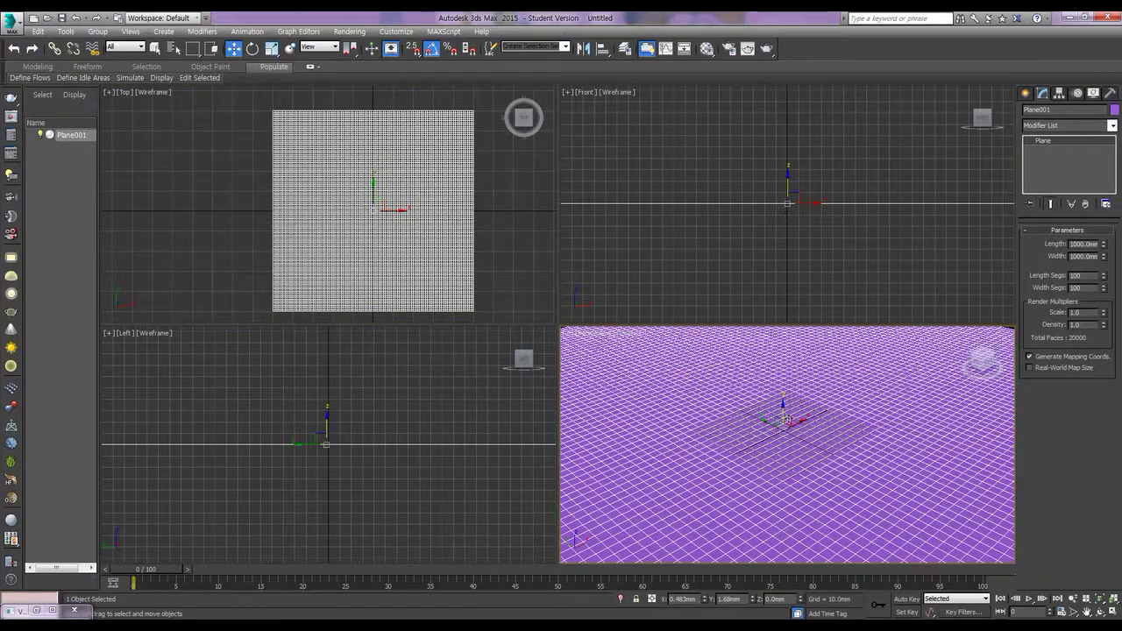
middle_click_drag(826, 437, 903, 515, "alt")
middle_click_drag(362, 221, 325, 205)
middle_click_drag(344, 459, 349, 443)
left_click_drag(333, 406, 337, 433, "shift")
left_click(560, 371)
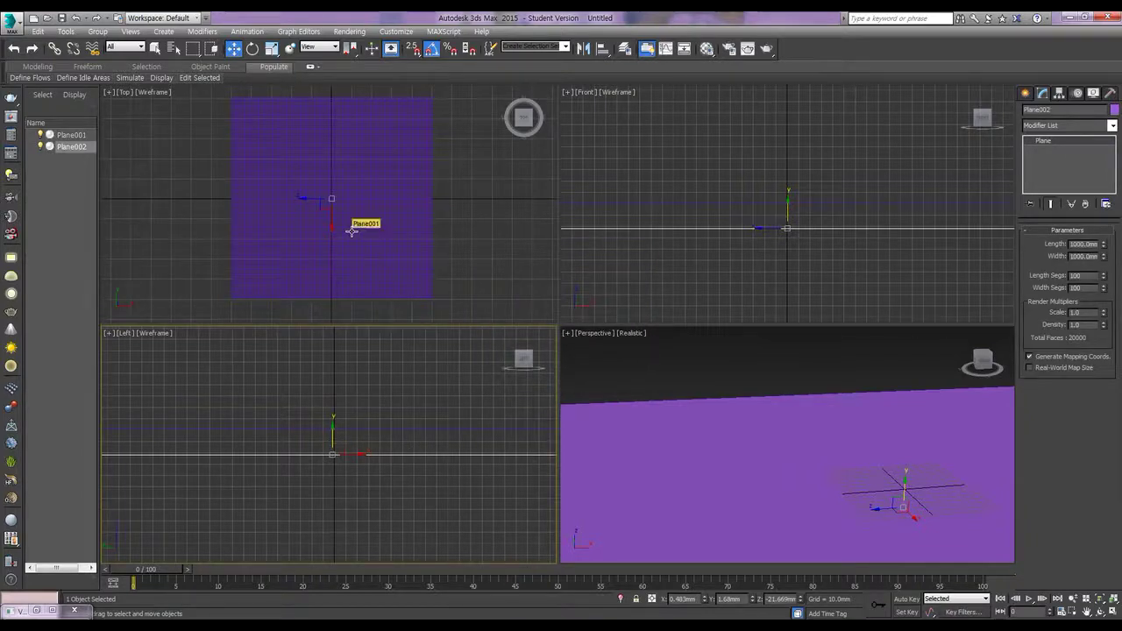
- Scale the lower plane copy up uniformly to about 230%
key("r")
left_click(334, 188)
left_click_drag(334, 187, 338, 115)
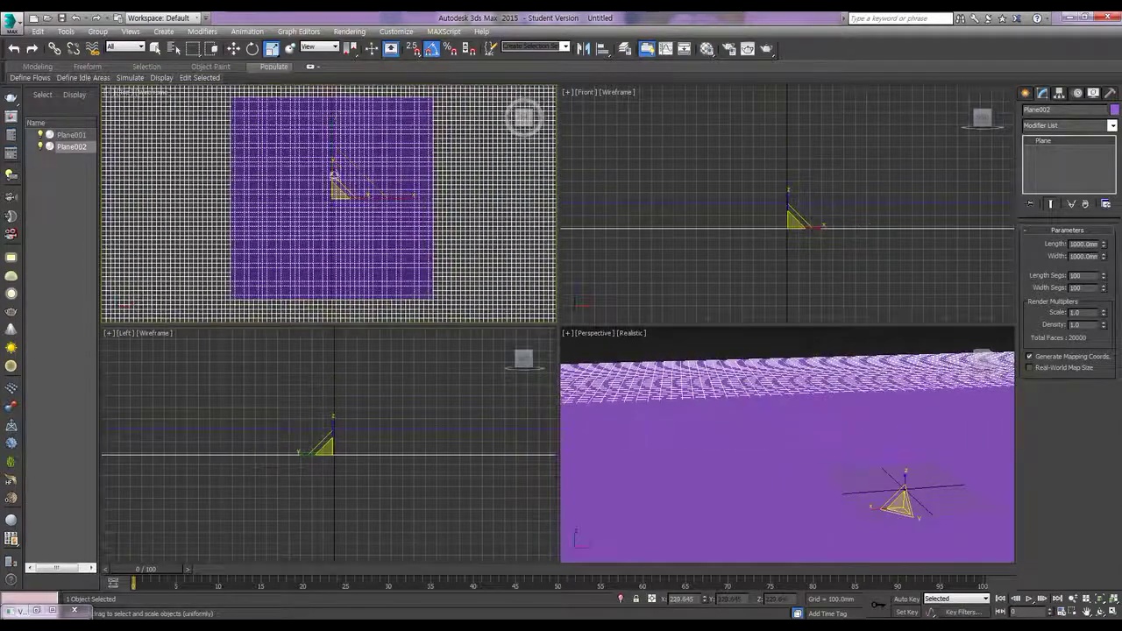
- Move the enlarged plane about 609 mm along Y so it extends mostly behind the smaller plane
key("w")
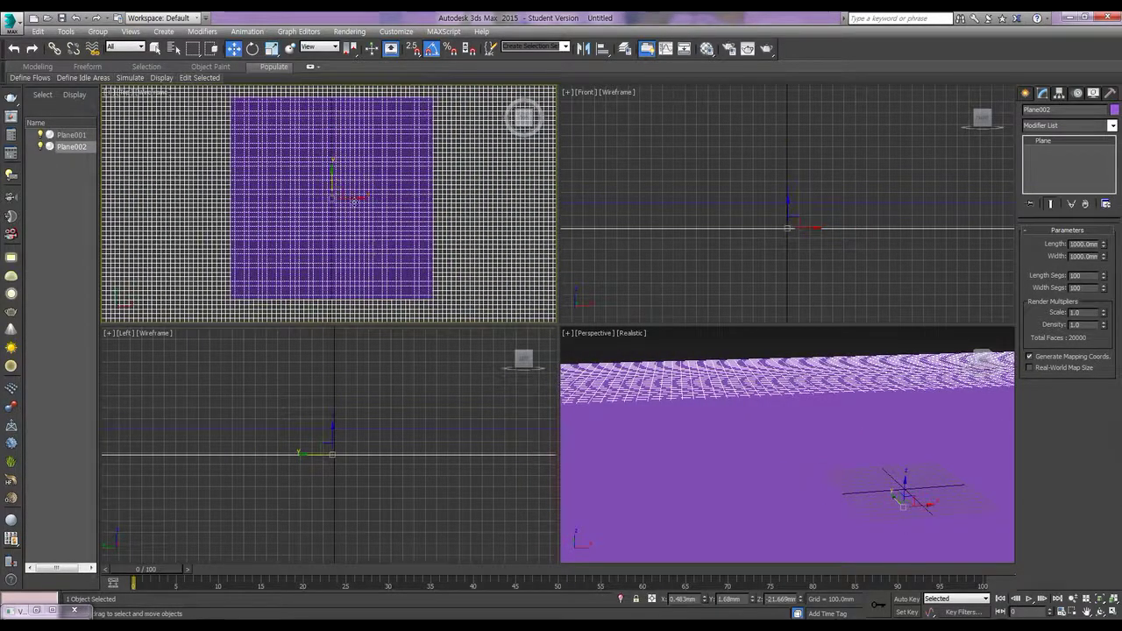
left_click_drag(333, 174, 354, 69)
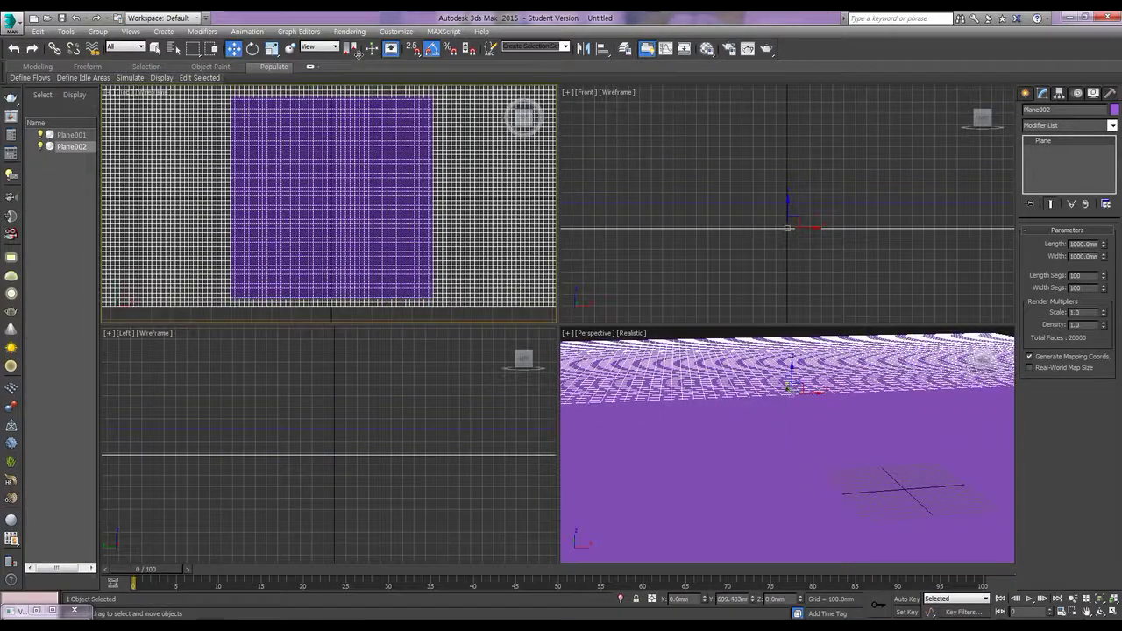
scroll(395, 211, "down", 5)
scroll(395, 212, "down", 2)
middle_click_drag(405, 208, 365, 248)
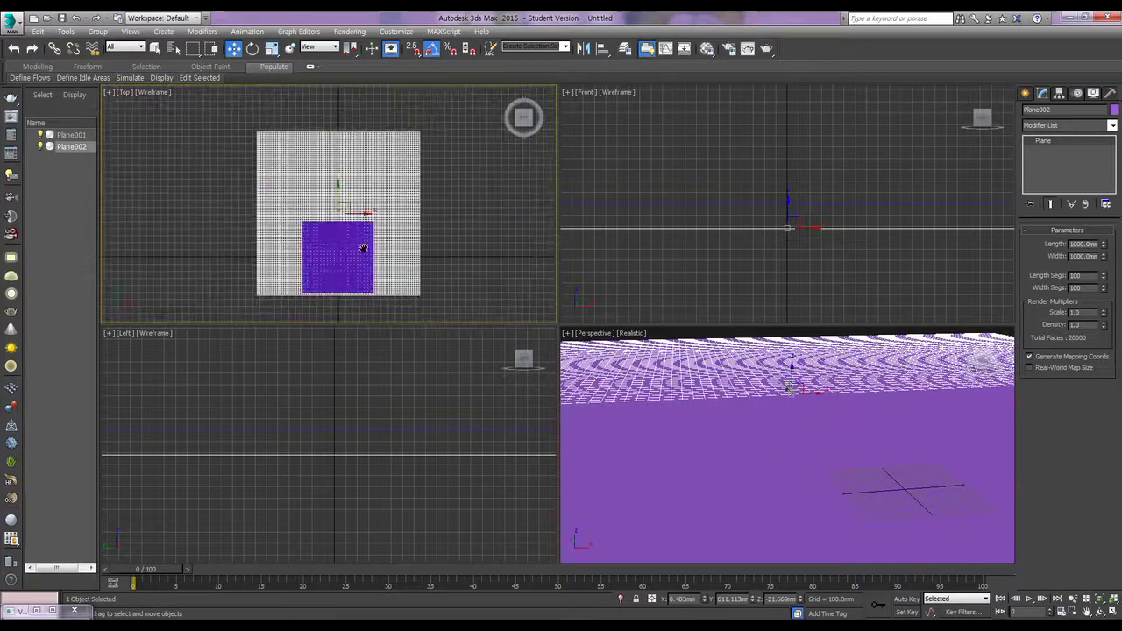
- Apply a Bend modifier to the large lower plane
left_click(805, 400)
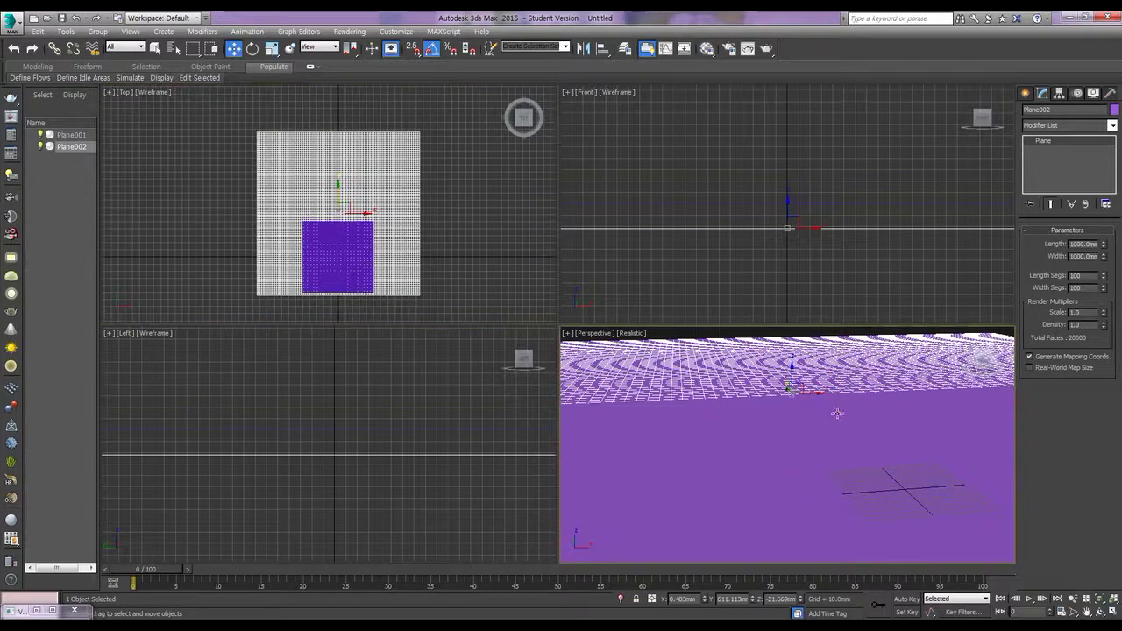
left_click(759, 469)
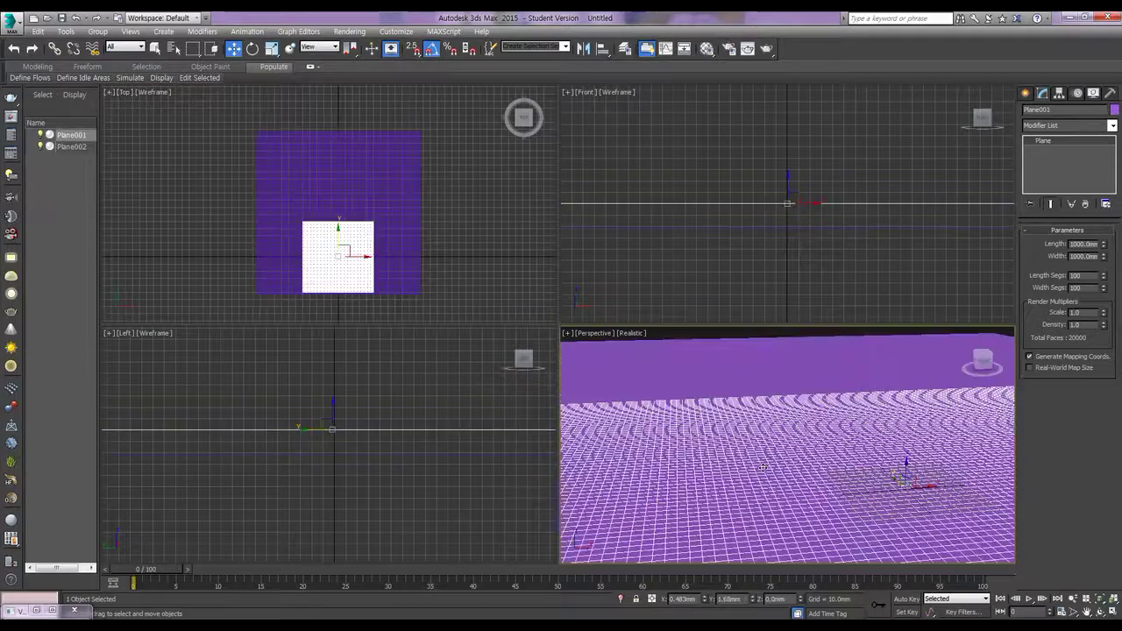
left_click(730, 366)
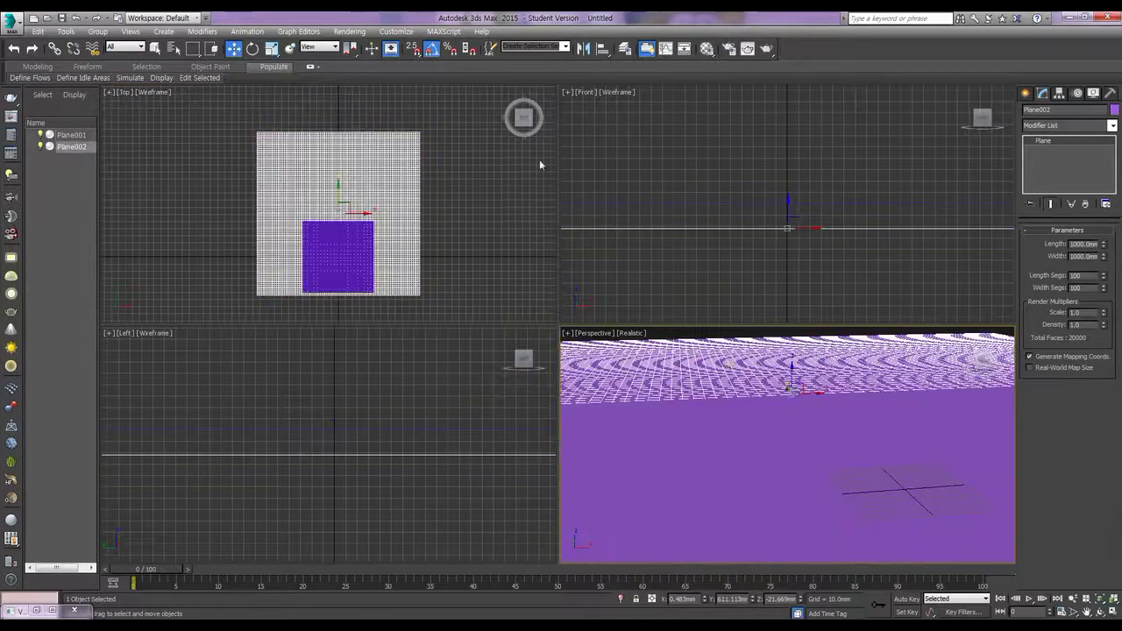
left_click(1044, 127)
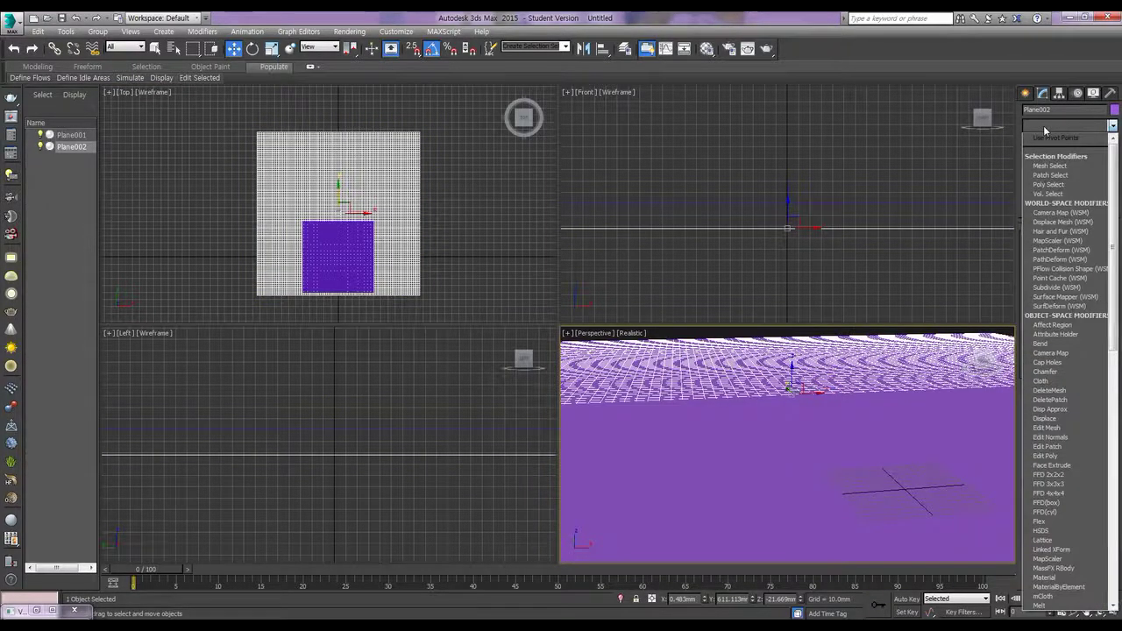
key("b")
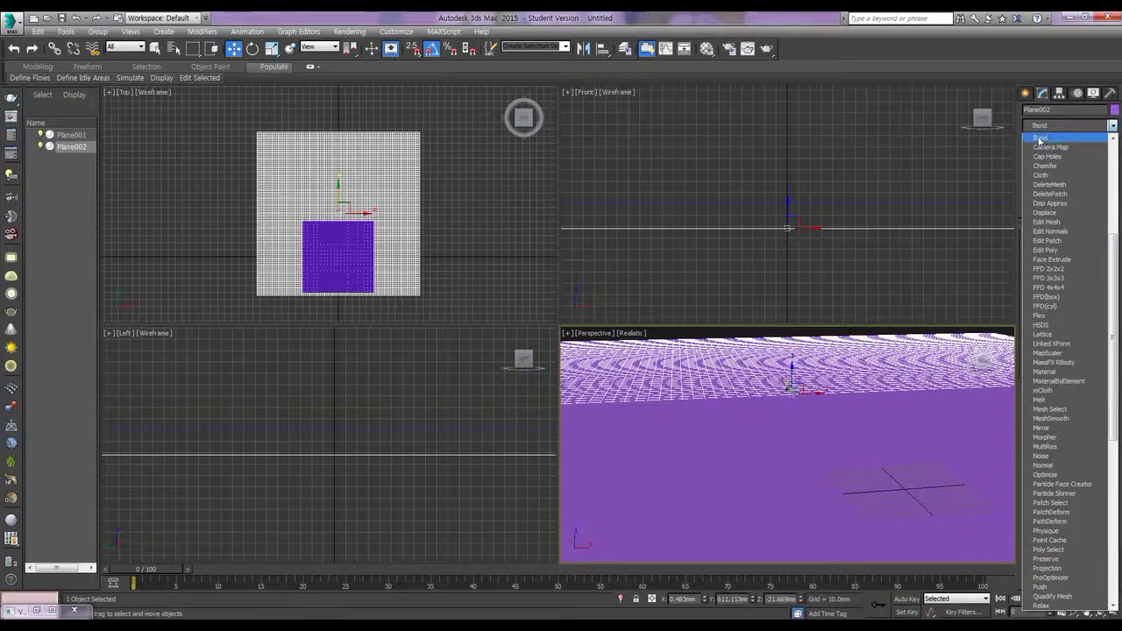
left_click(1041, 138)
- Move the Bend gizmo along Y to about 1667 mm, near the large plane's far edge
left_click(1034, 140)
left_click(1060, 150)
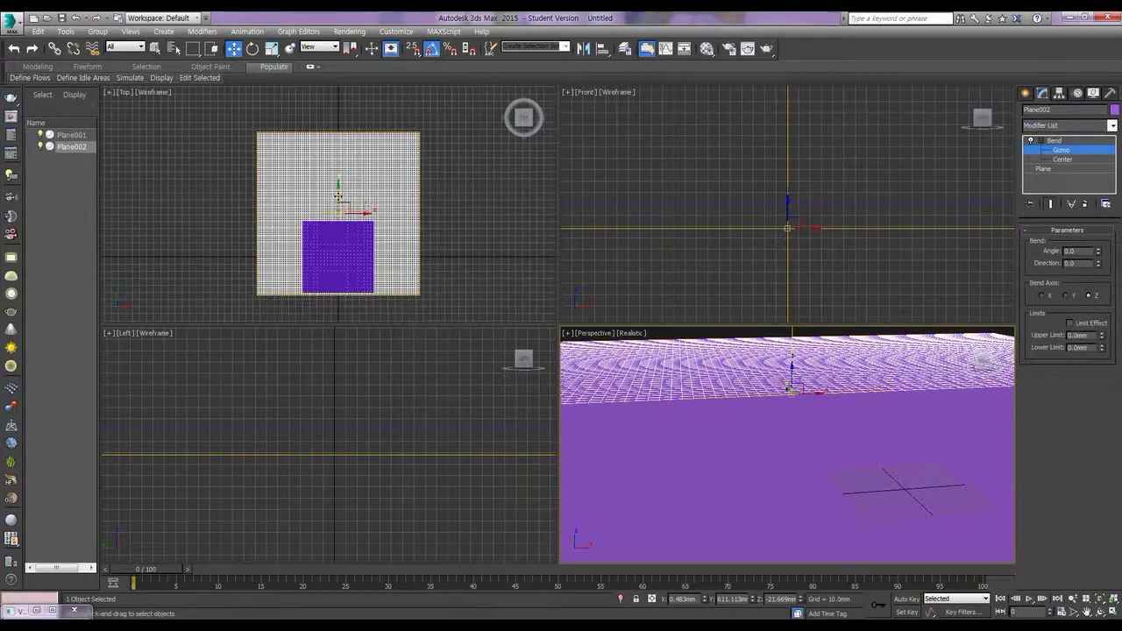
left_click_drag(341, 195, 352, 128)
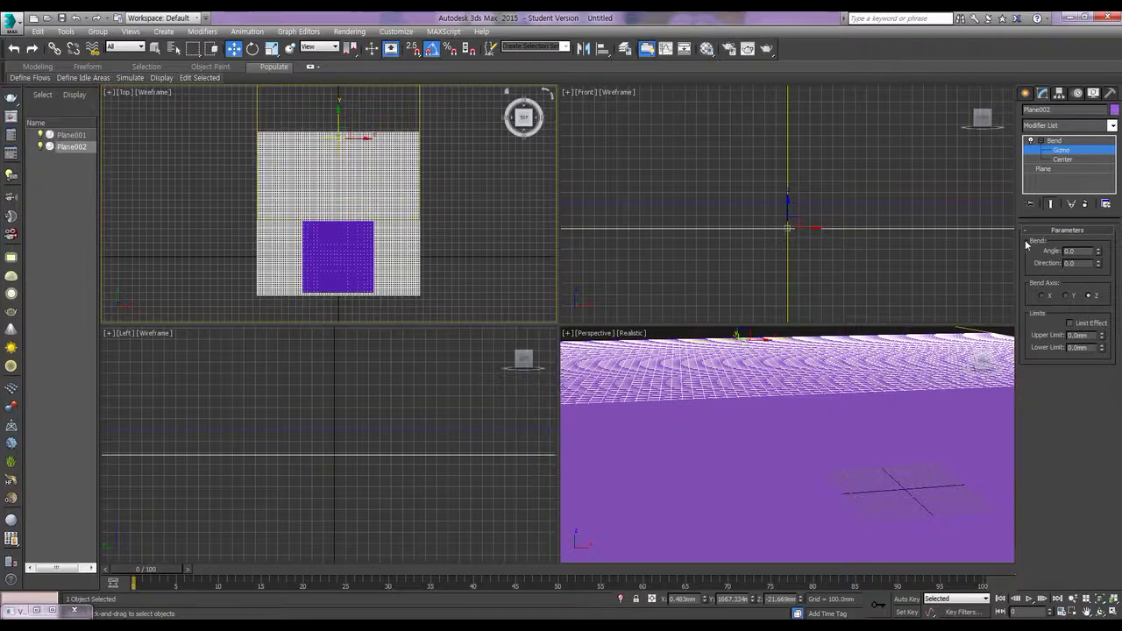
key("e")
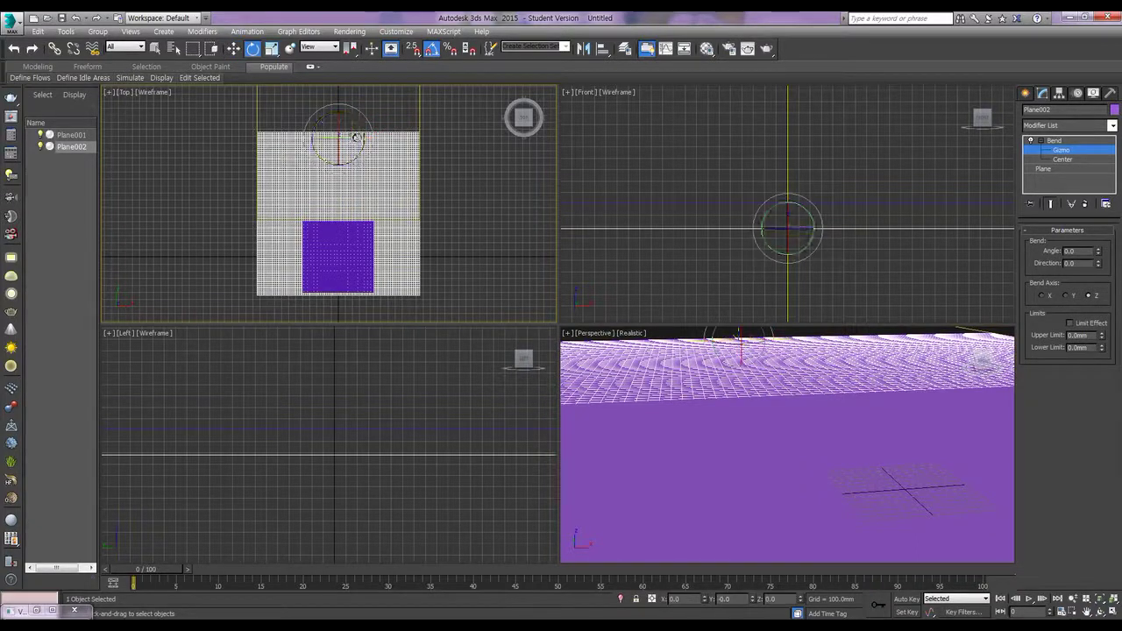
left_click(431, 51)
left_click_drag(364, 134, 353, 81)
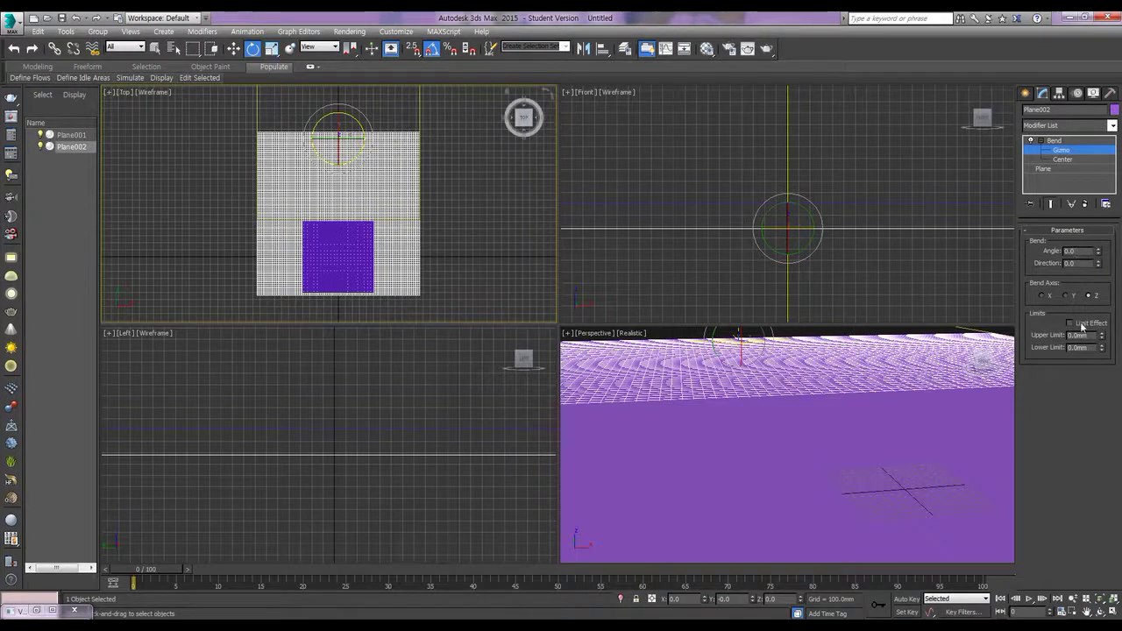
- Enable Limit Effect on the Bend modifier and, after trying a bend on the Y axis, switch the bend axis to X
left_click(1066, 297)
key("w")
left_click_drag(1098, 255, 1098, 222)
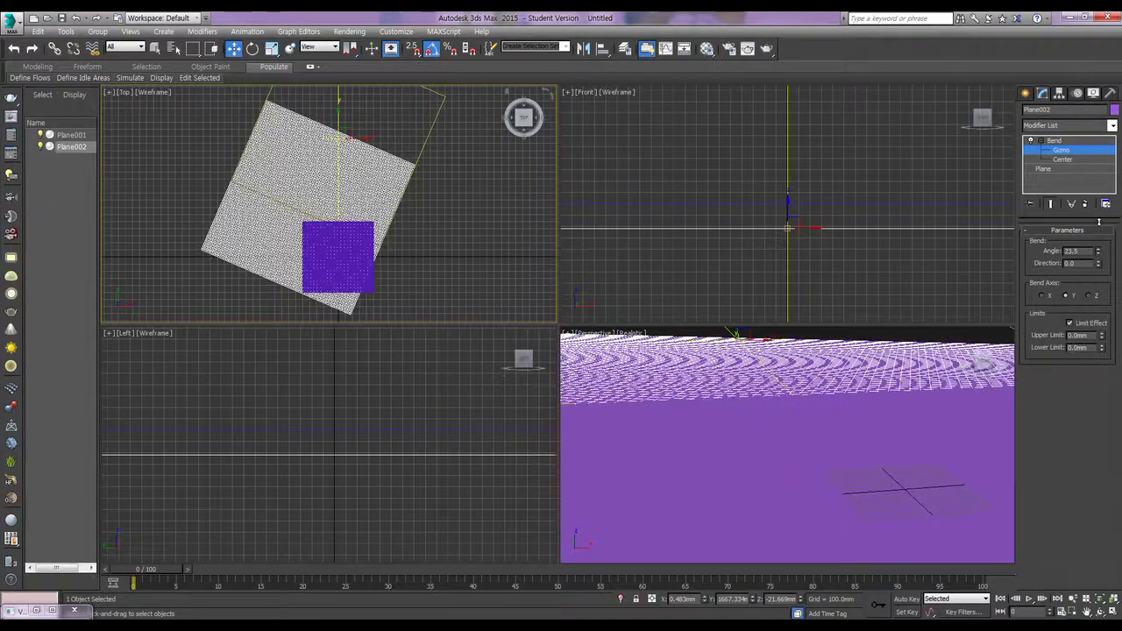
right_click(1100, 252)
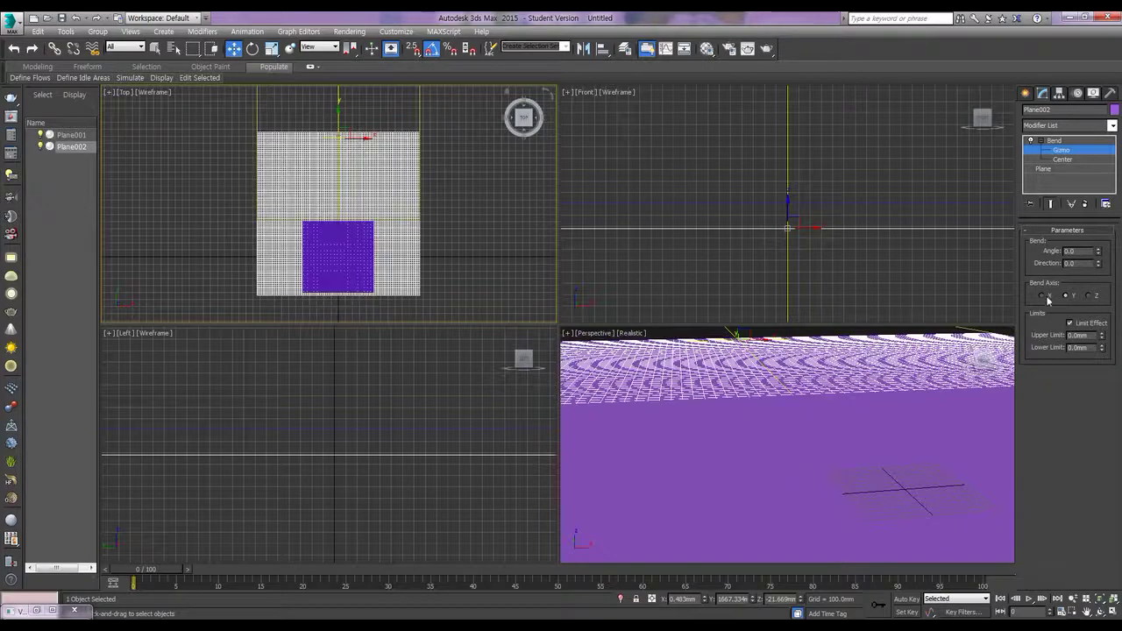
mouse_move(1100, 255)
left_mouse_down()
mouse_move(1098, 265)
mouse_move(1099, 248)
left_mouse_up()
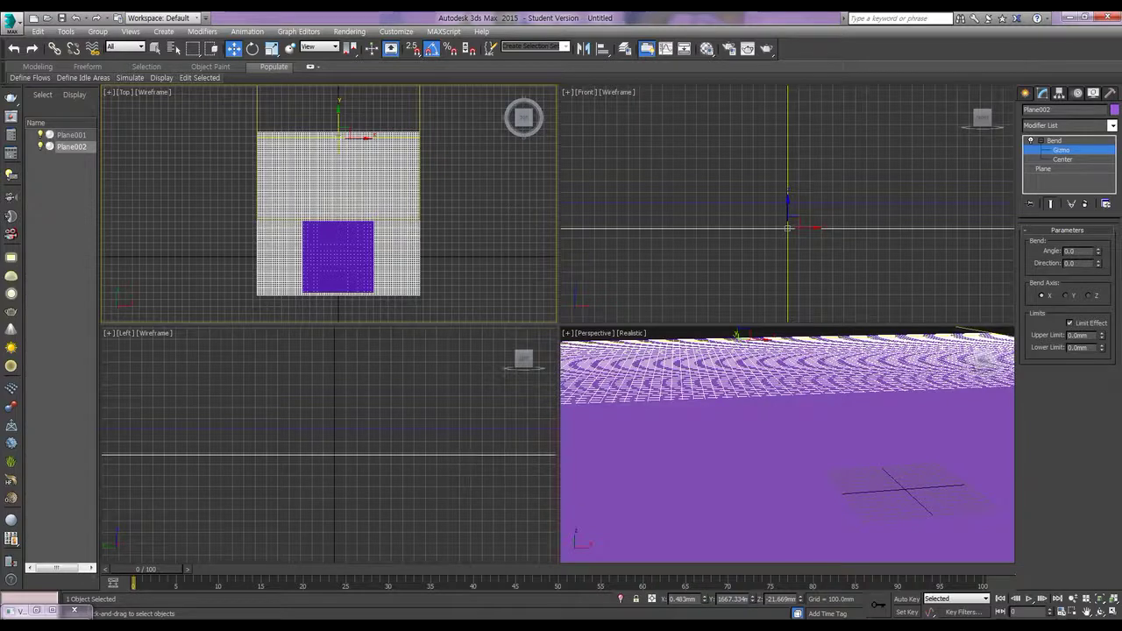
- Bend the large plane upward on the X axis at an angle of -90 with a 2.5 mm upper limit
left_click(1113, 598)
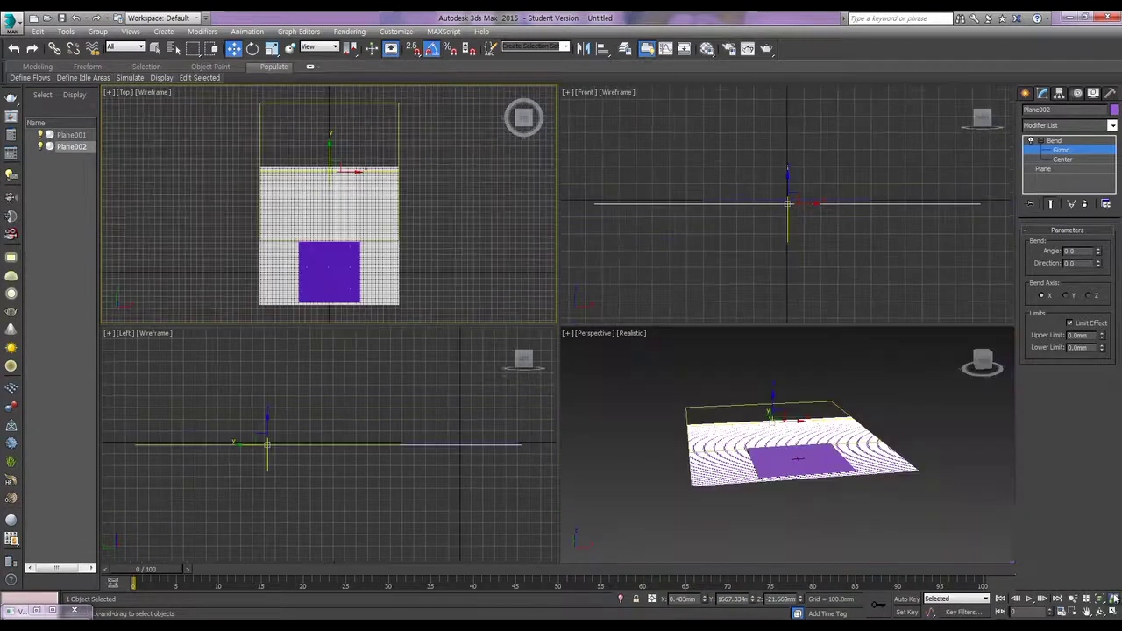
left_click(1097, 249)
left_click_drag(1098, 249, 1096, 281)
right_click(1095, 285)
left_click_drag(1097, 251, 1092, 349)
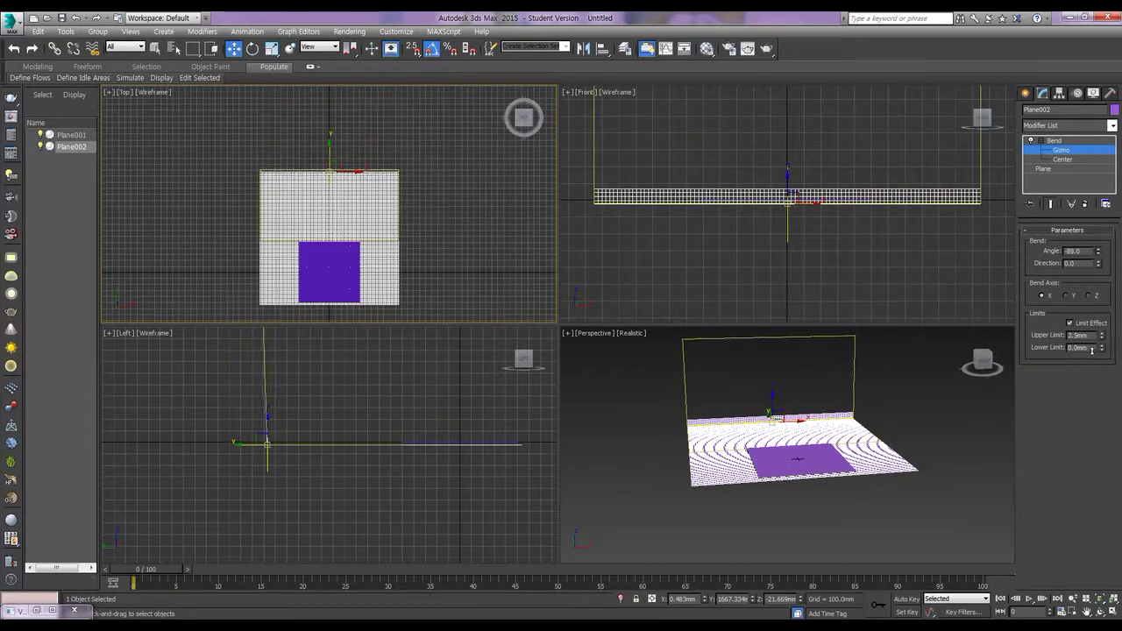
left_click_drag(1087, 252, 1071, 251)
type("-90")
key("Return")
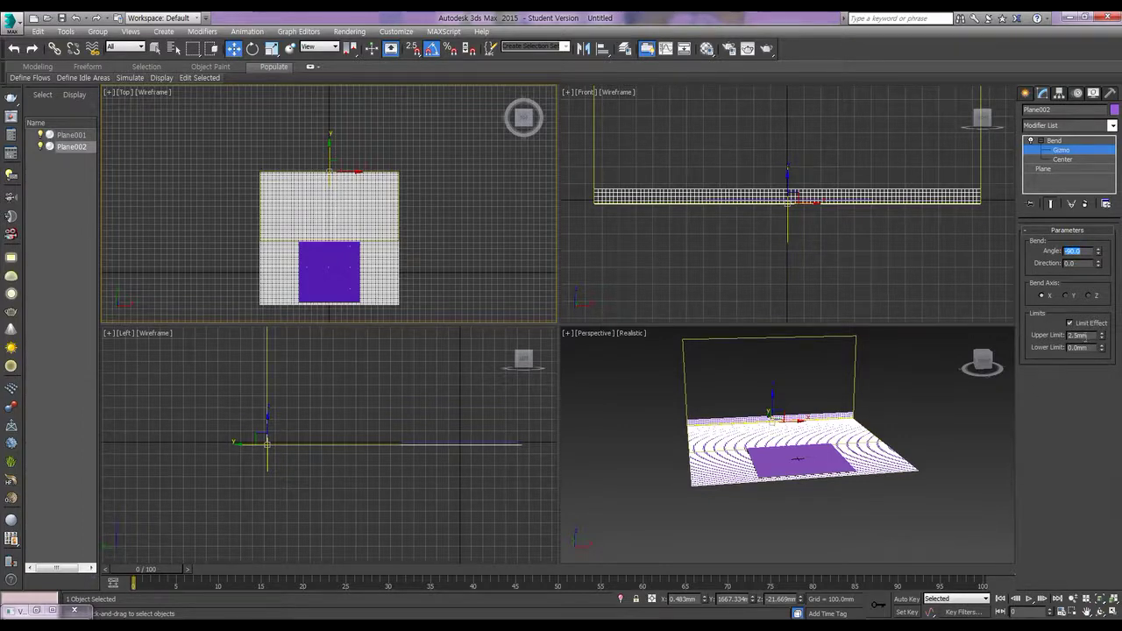
- Raise the Bend modifier's upper limit to 10 mm to soften the corner of the large plane
left_click_drag(252, 458, 358, 455)
scroll(358, 448, "up", 5)
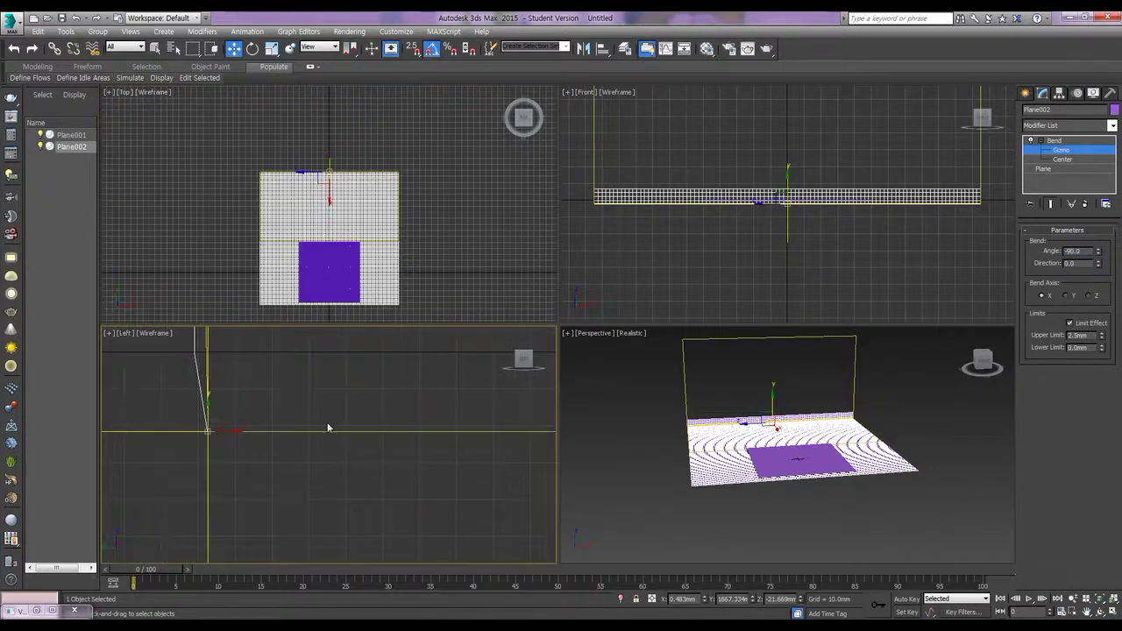
left_click(1078, 335)
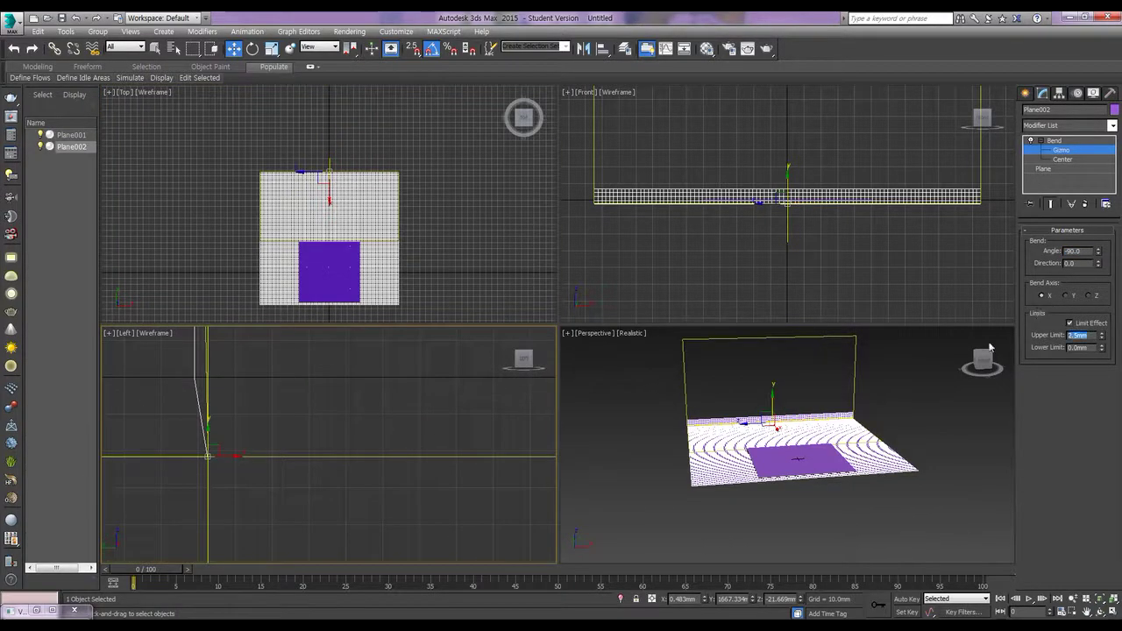
type("10")
key("Return")
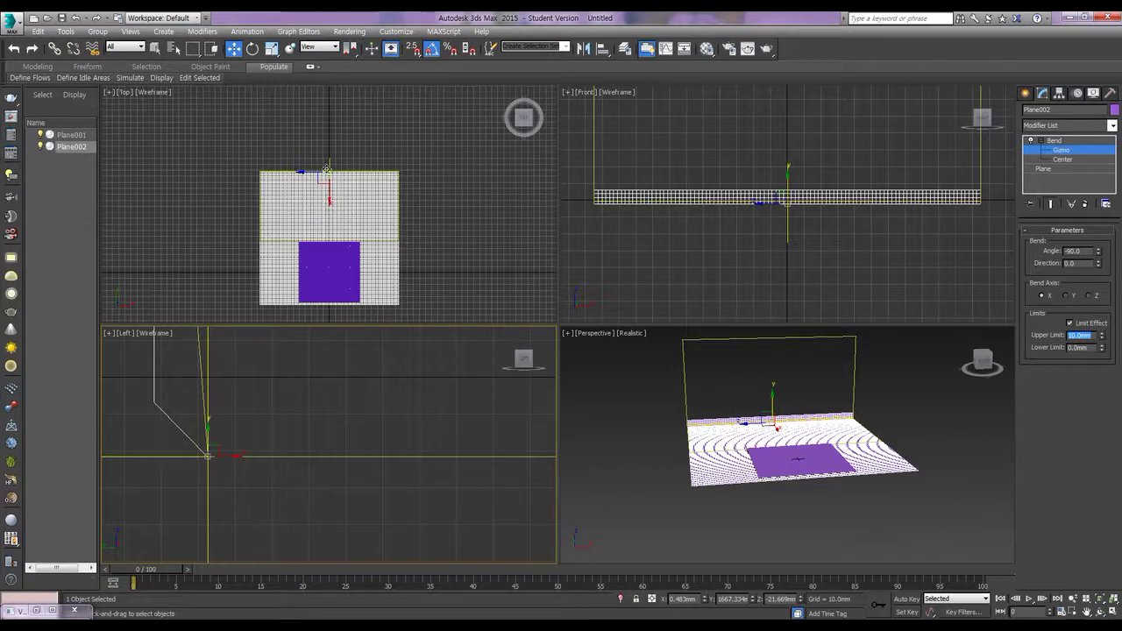
- Move the Bend gizmo along Y to about 549 mm so the large plane folds up just behind the small plane
left_click(327, 187)
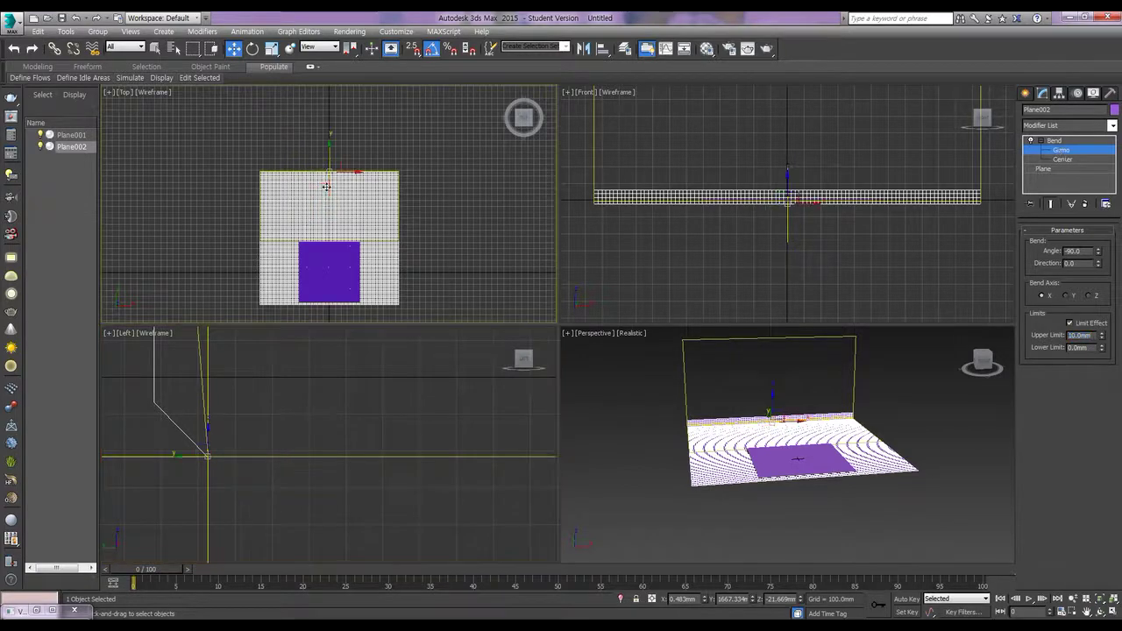
left_click_drag(330, 155, 308, 219)
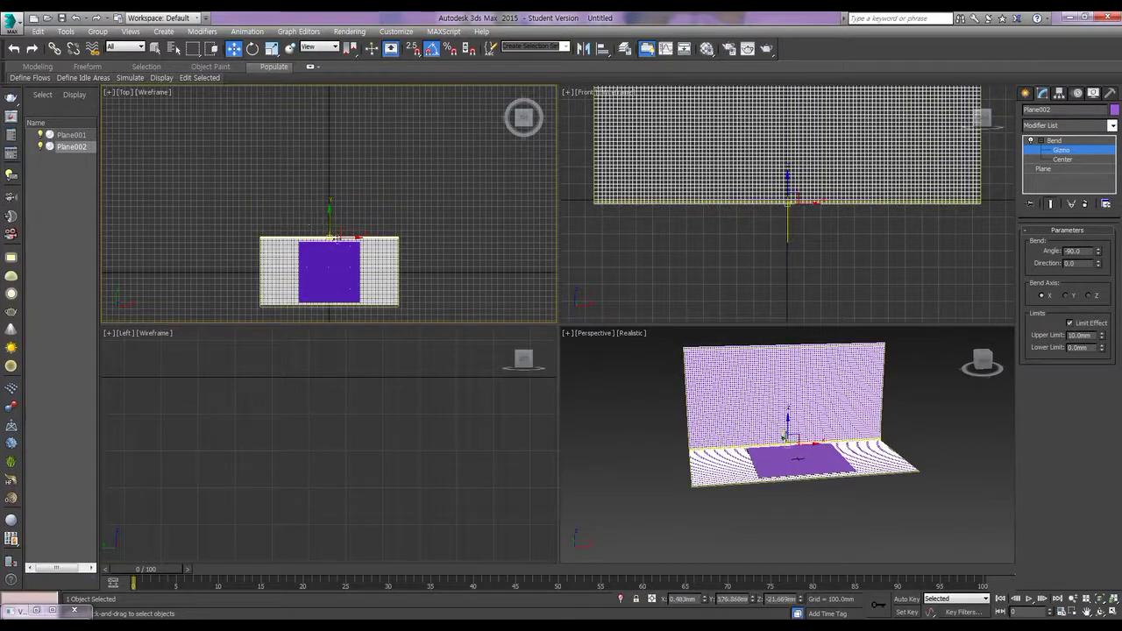
scroll(770, 428, "up", 10)
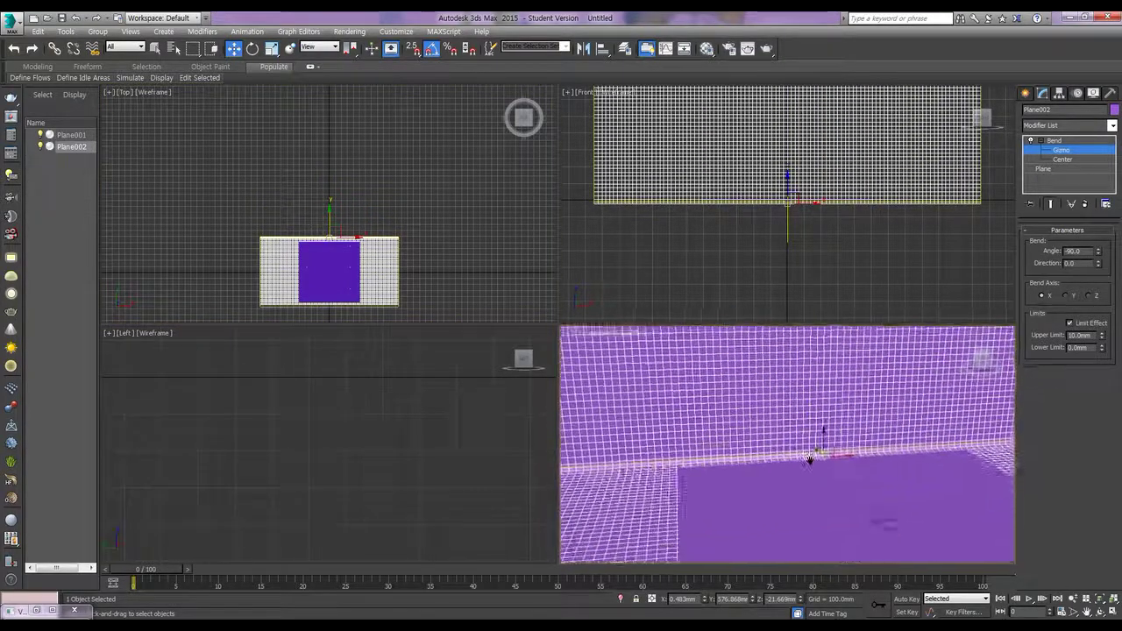
scroll(814, 435, "up", 5)
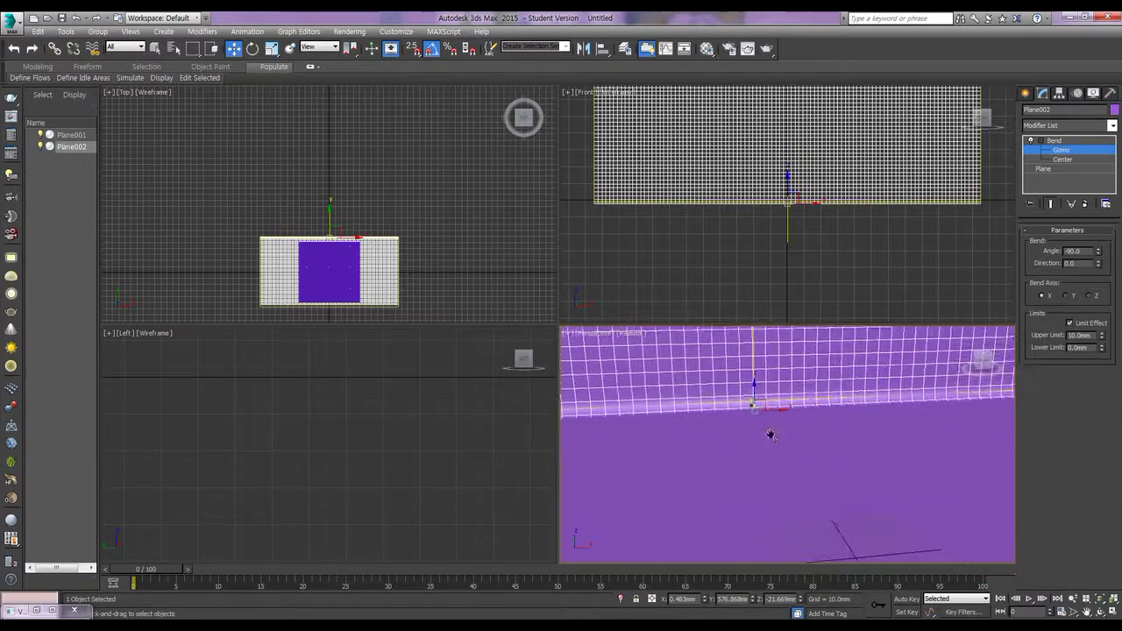
left_click(329, 215)
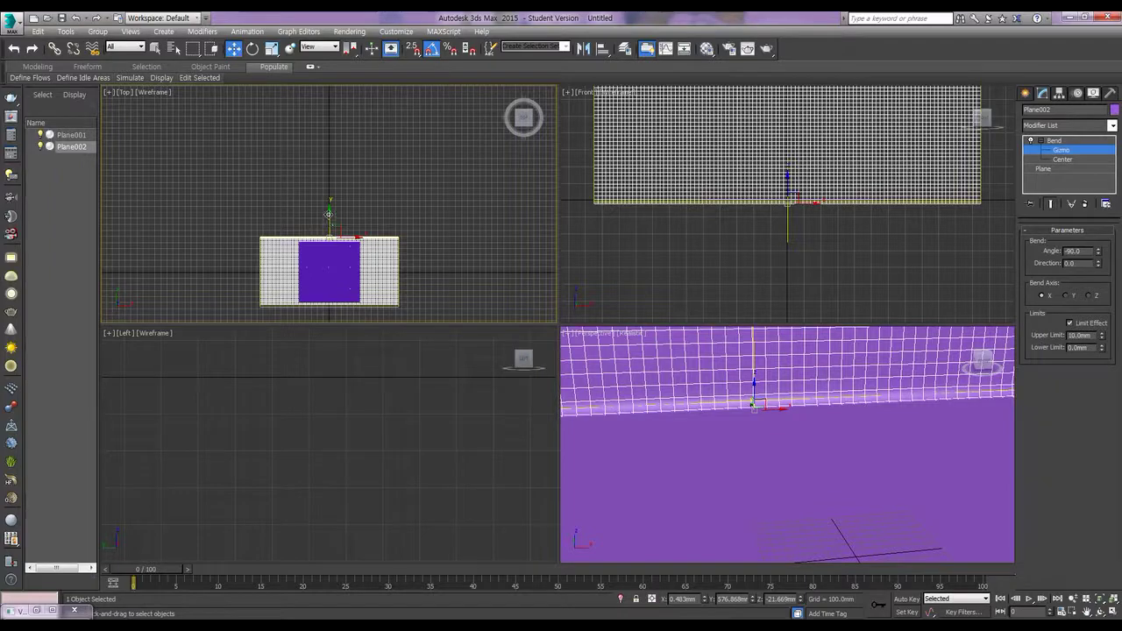
left_click_drag(328, 213, 330, 215)
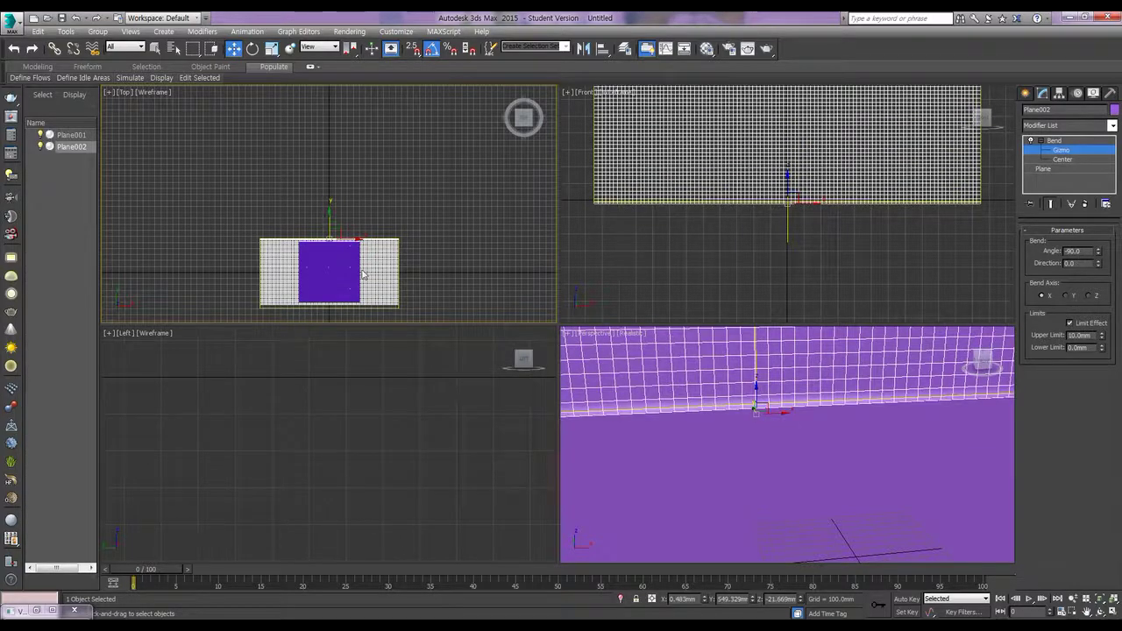
- Finish editing the Bend gizmo and change the large bent plane's object color to blue
middle_click_drag(429, 263, 395, 175)
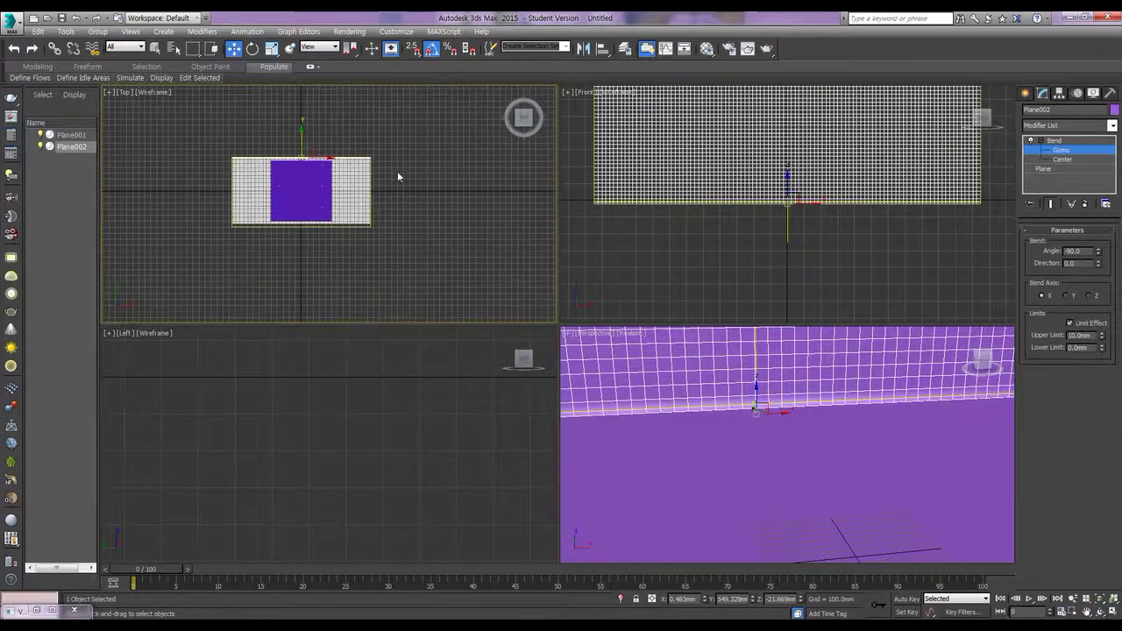
key("z")
middle_click_drag(787, 429, 803, 452, "alt")
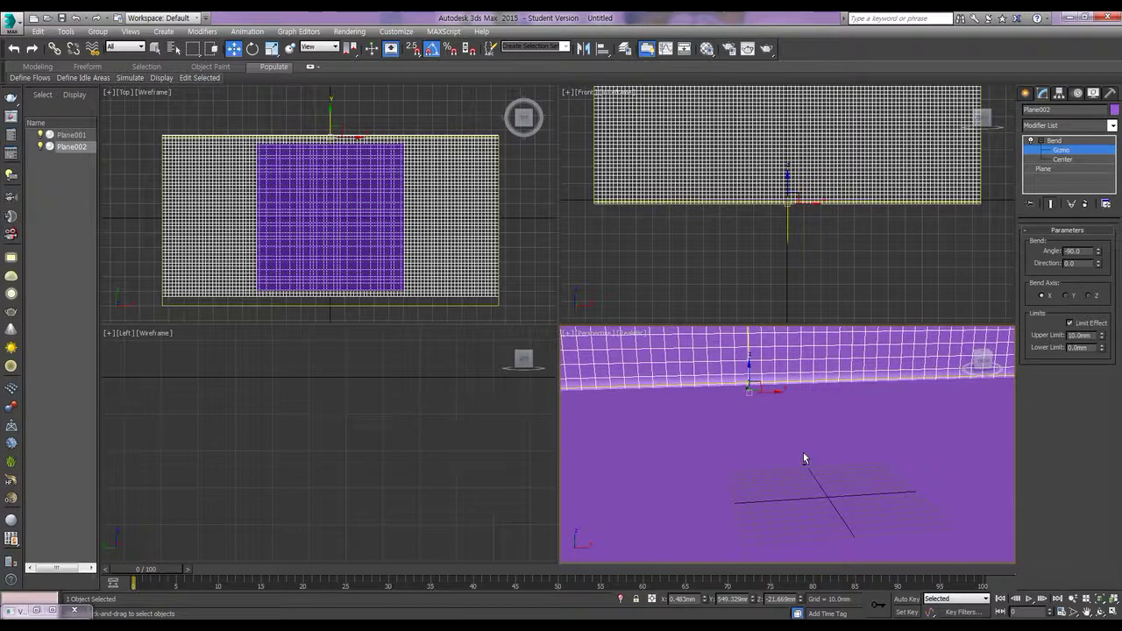
left_click(1055, 141)
left_click(1114, 110)
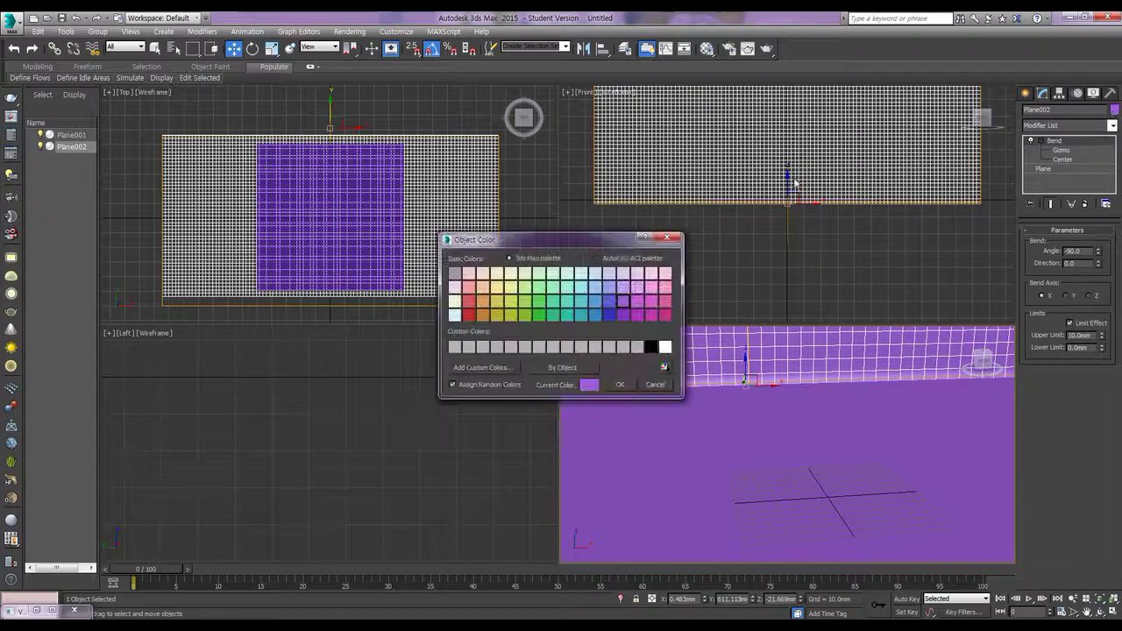
left_click(610, 300)
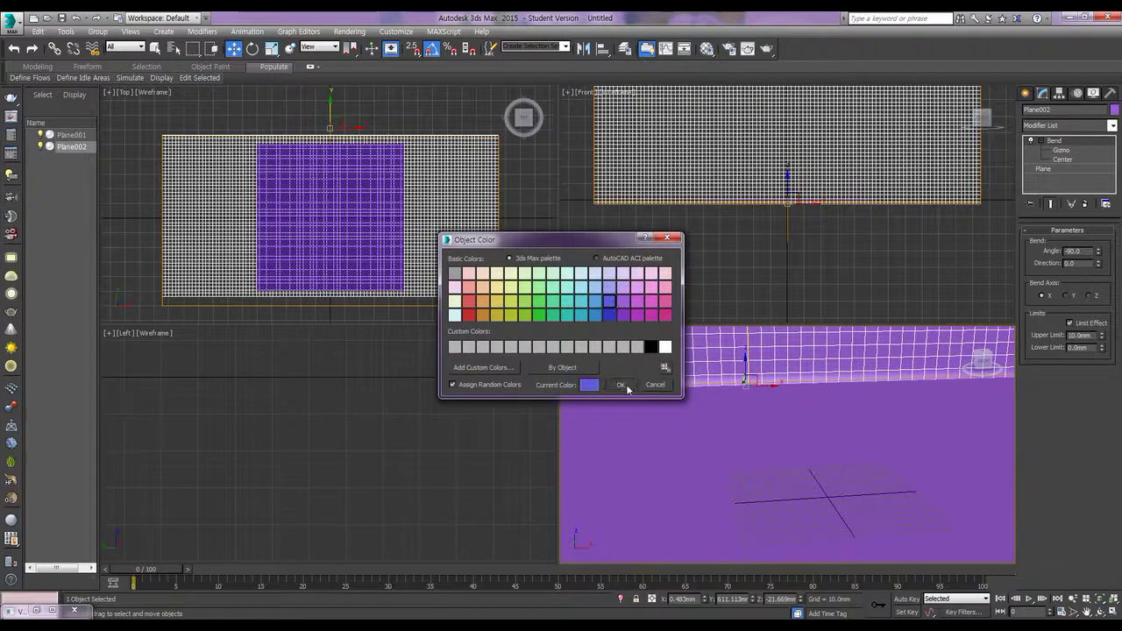
left_click(621, 385)
- Select the small plane and turn the unused material 09 - Default into a VRayMtl
left_click(728, 458)
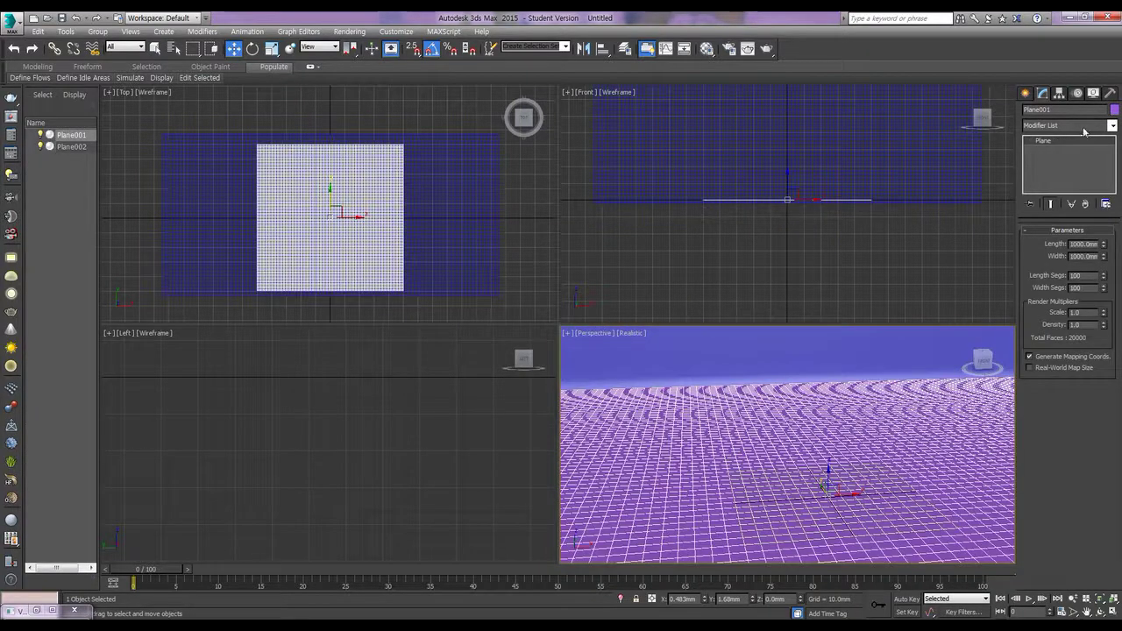
key("m")
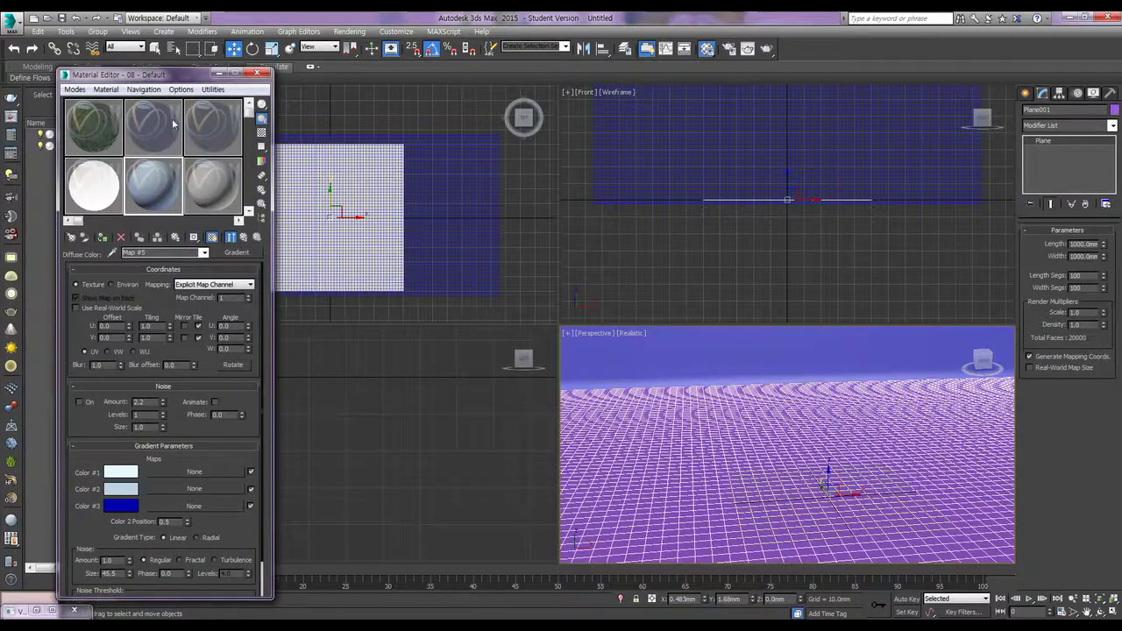
left_click(212, 175)
left_click(236, 252)
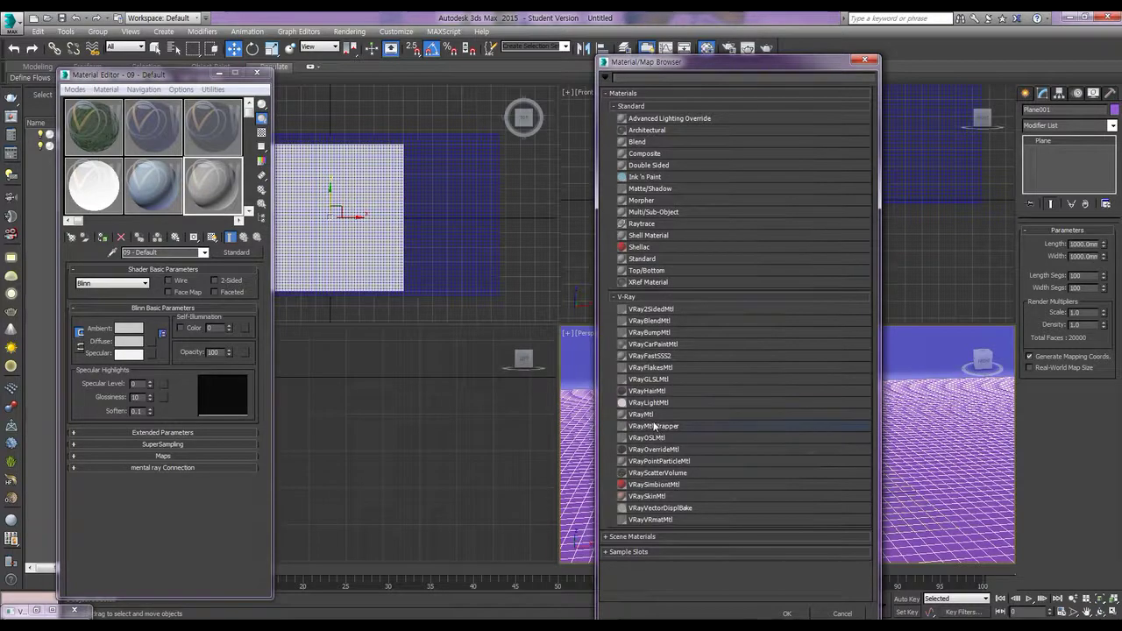
double_click(641, 414)
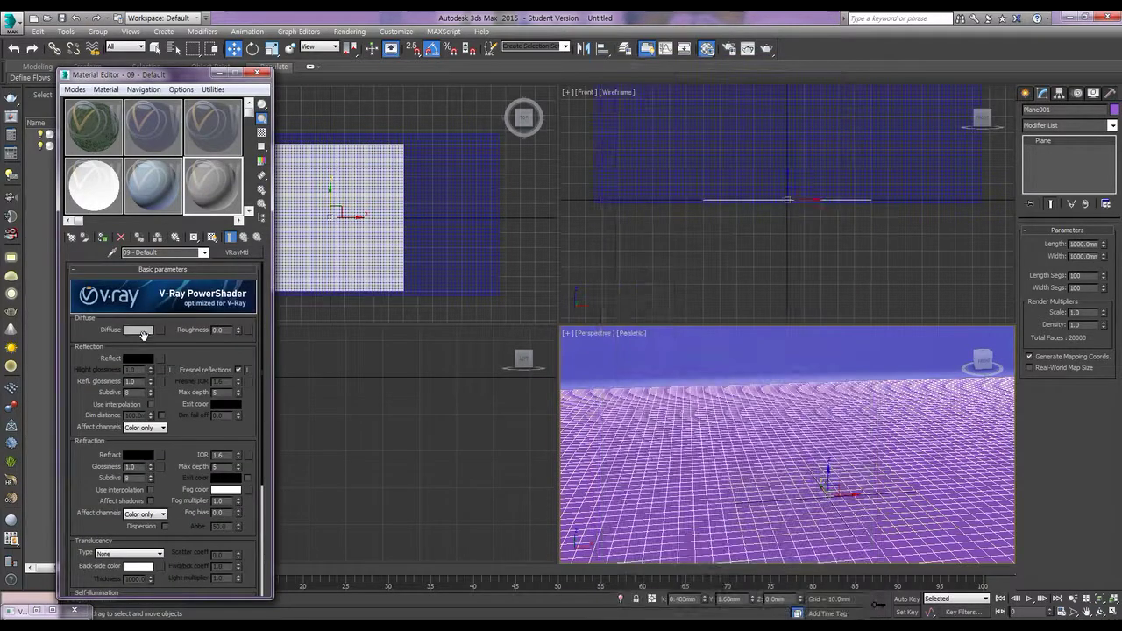
- Set the V-Ray material's diffuse color to a dark blue
left_click(139, 331)
left_click_drag(290, 140, 297, 166)
left_click_drag(347, 88, 347, 88)
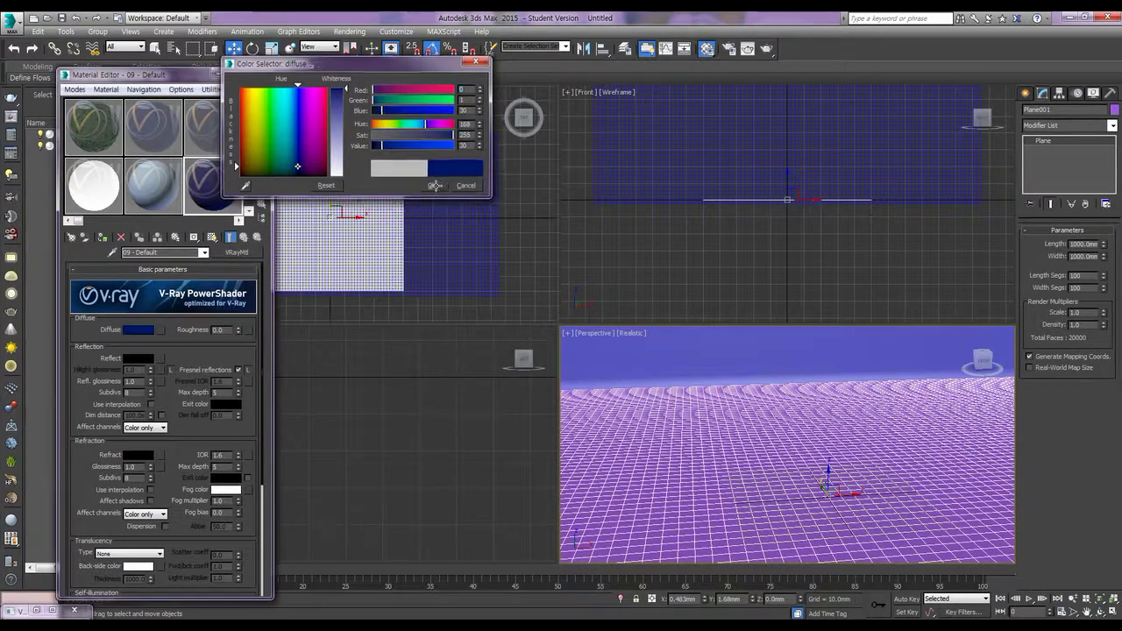
left_click(432, 185)
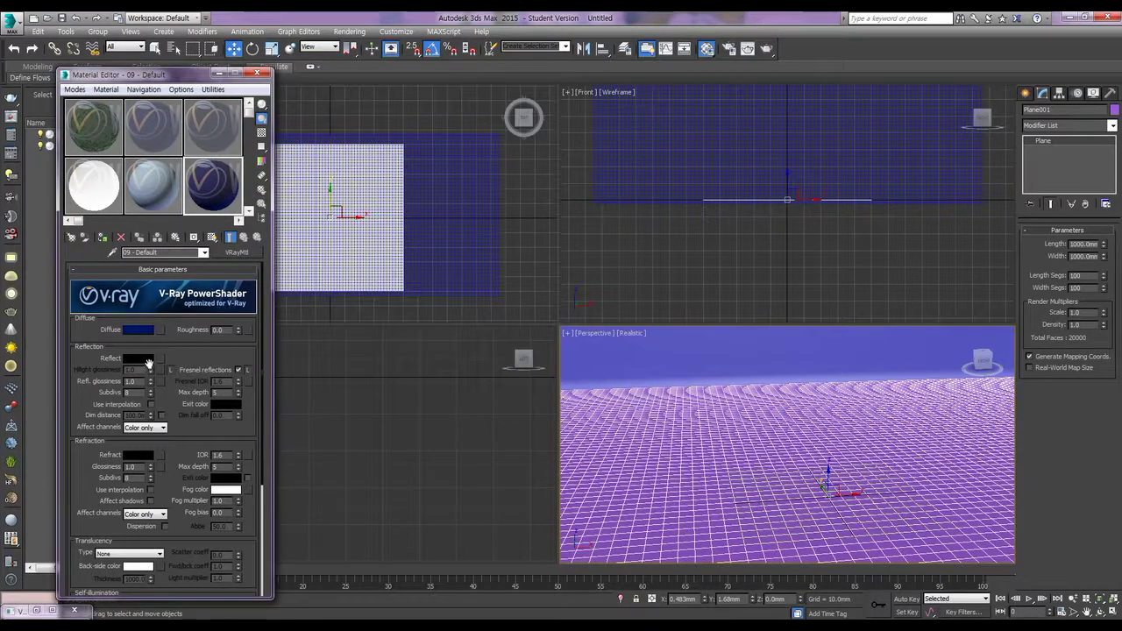
- Set both the reflection and refraction colors of the blue V-Ray material to light grey
left_click(147, 359)
left_click_drag(342, 125, 342, 138)
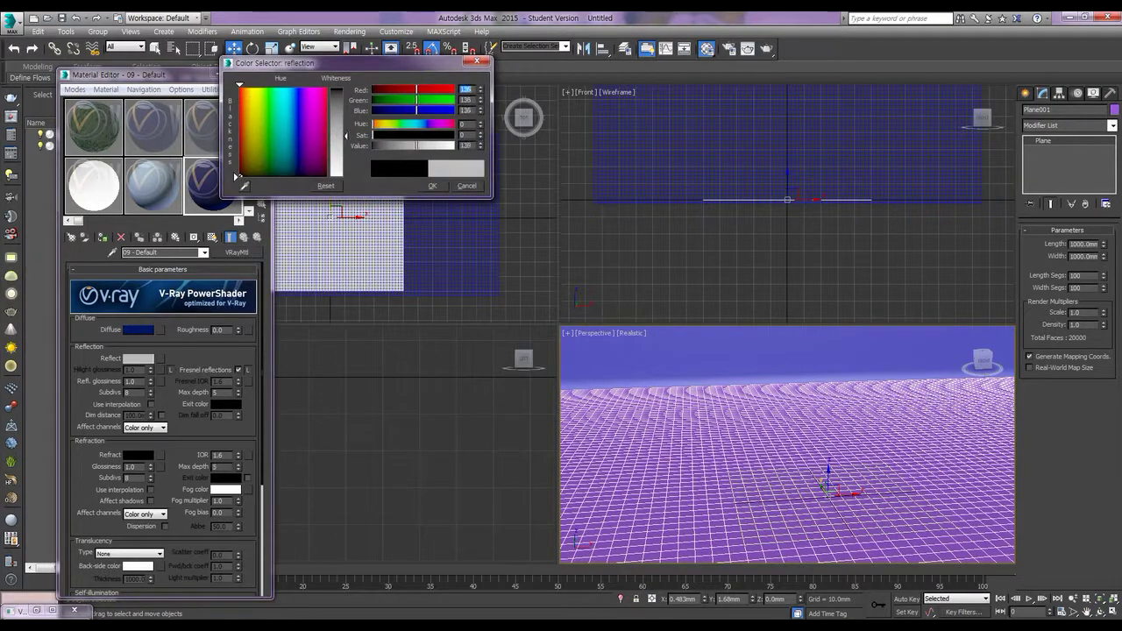
left_click(434, 187)
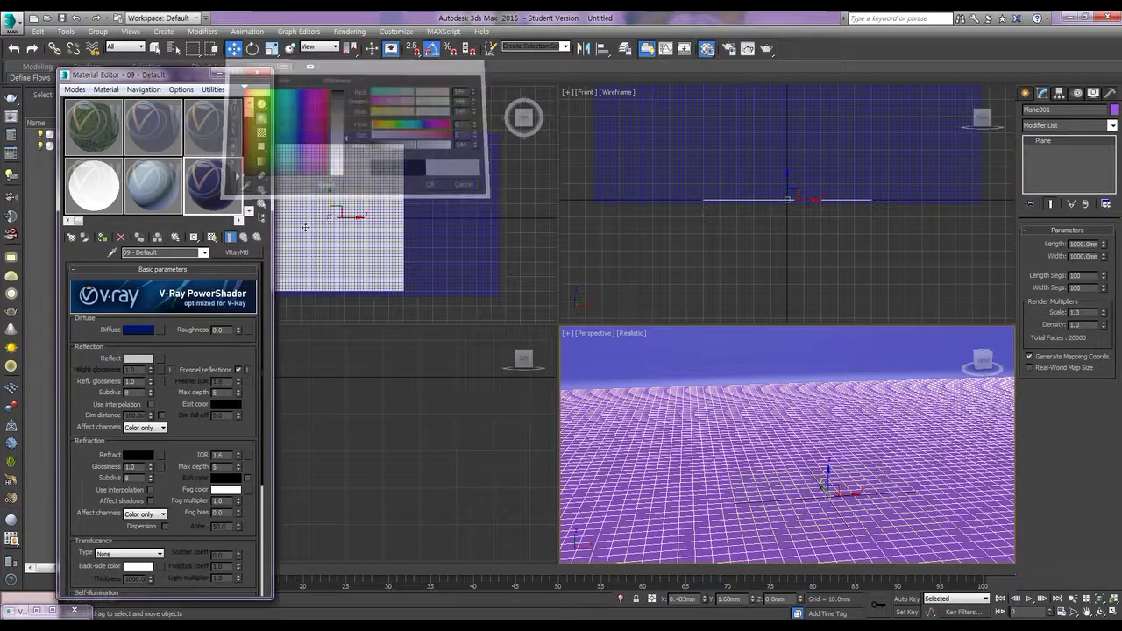
left_click(146, 455)
left_click_drag(340, 119, 341, 149)
left_click(432, 186)
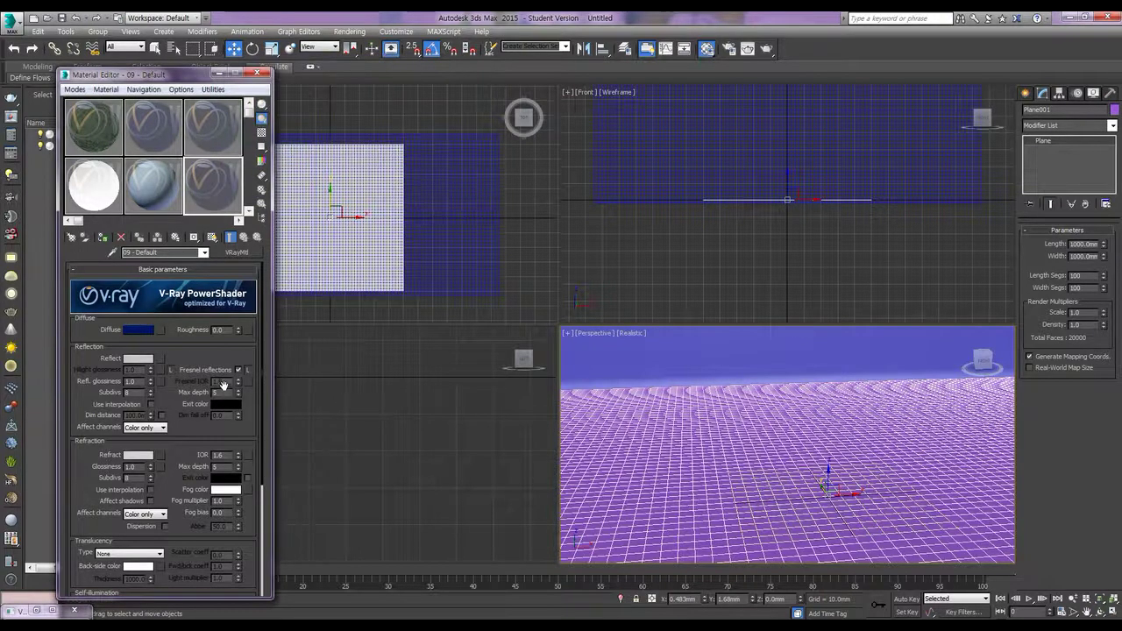
- Set the material's reflection and refraction max depth to 10 and assign it to the small plane
left_click(217, 467)
left_click(103, 237)
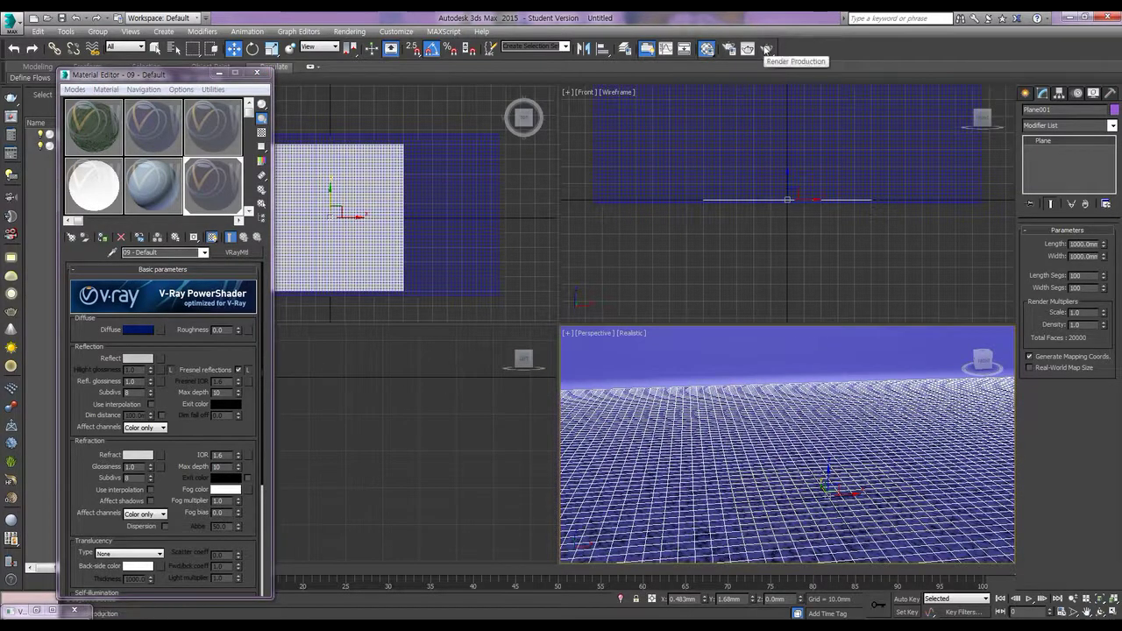
- Render the perspective view to check the water-like material, and close the frame buffer
key("shift+q")
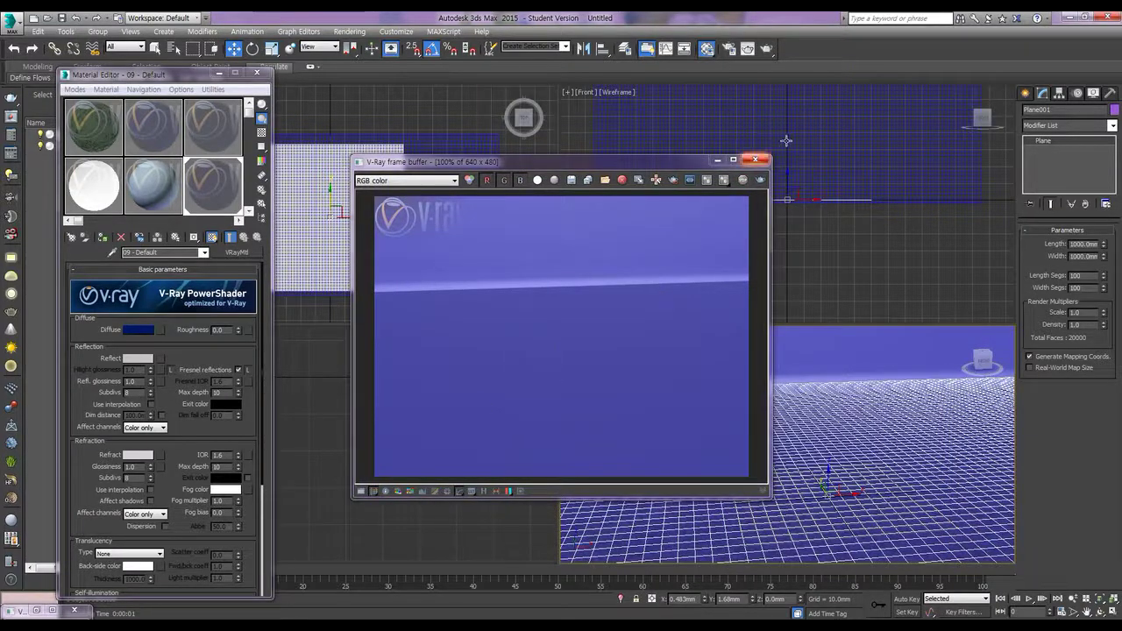
left_click(755, 159)
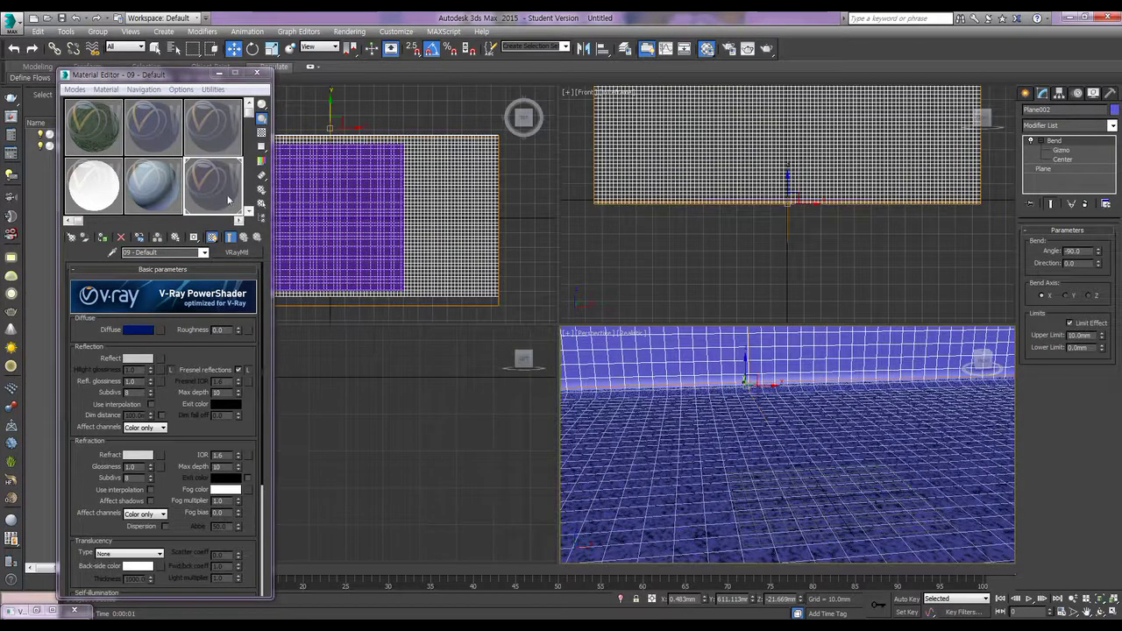
- Apply a Gradient map to the diffuse color of an unused standard material in the Material Editor
scroll(134, 161, "down", 5)
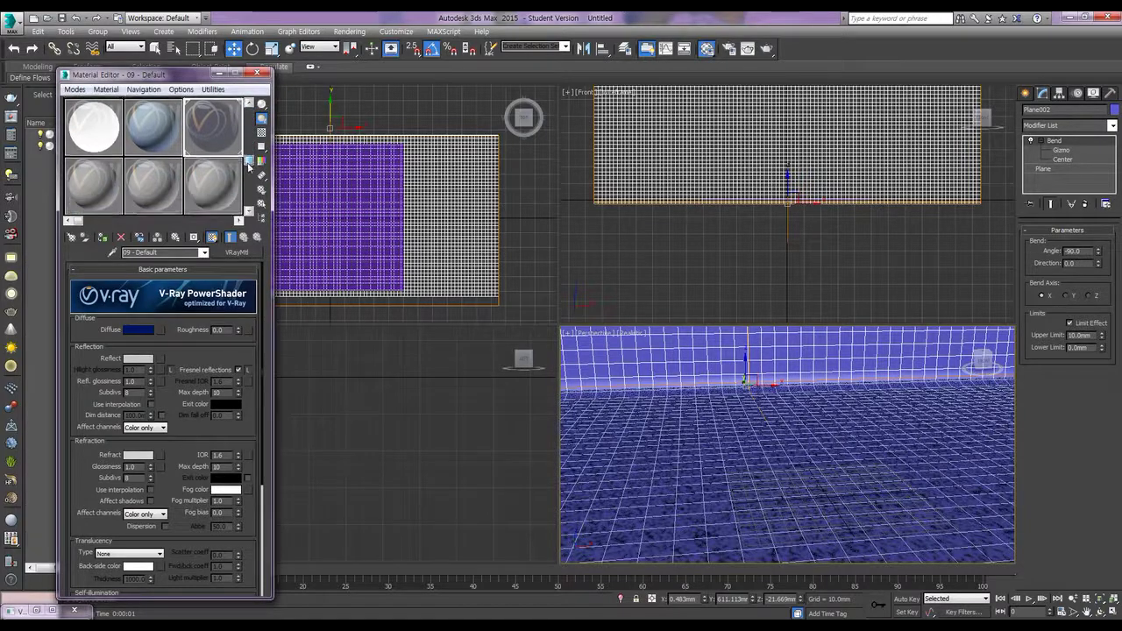
left_click(92, 140)
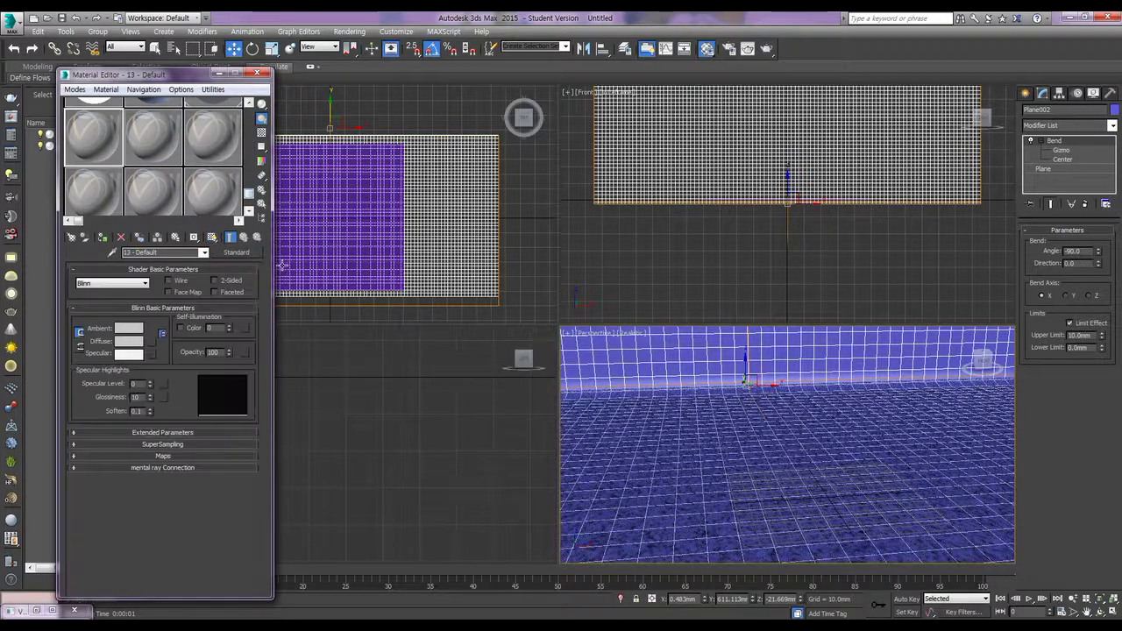
left_click(236, 252)
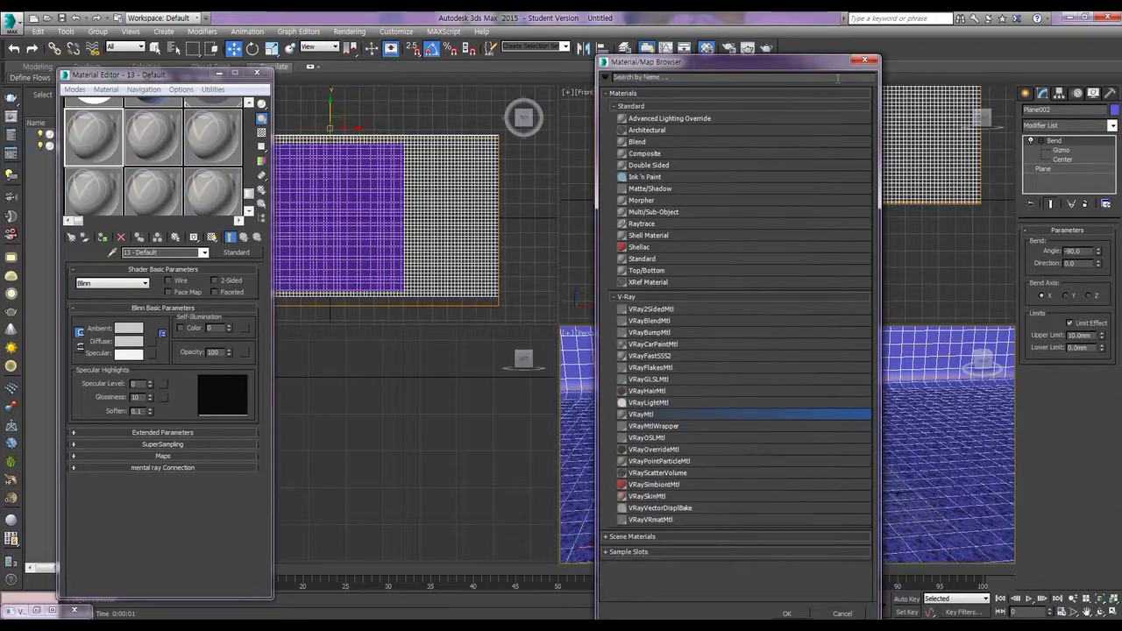
left_click(864, 60)
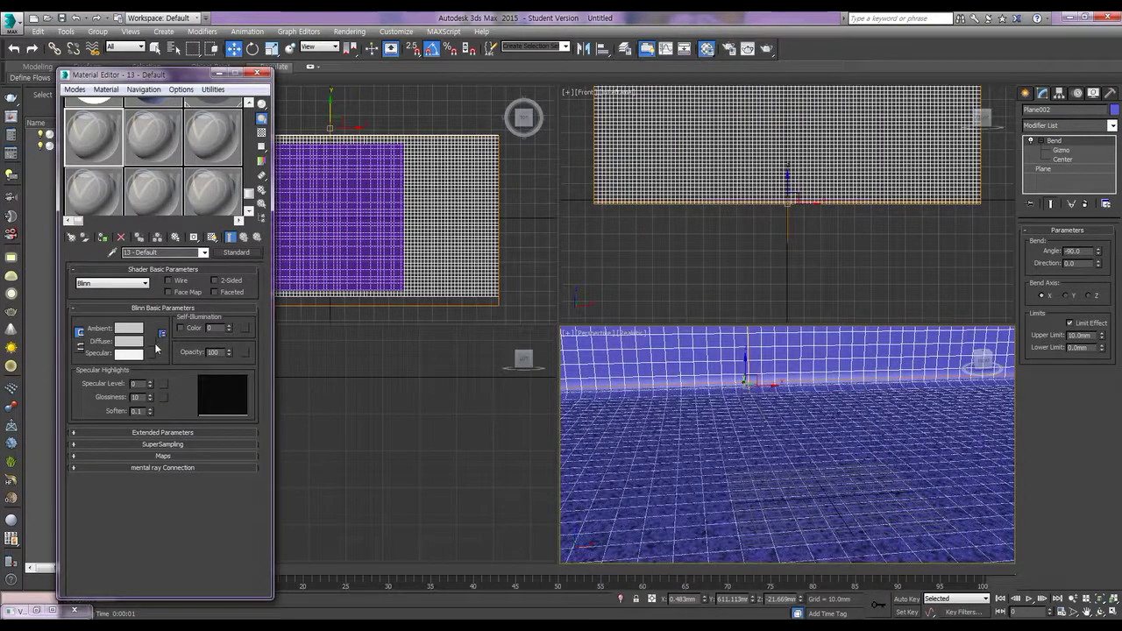
left_click(155, 350)
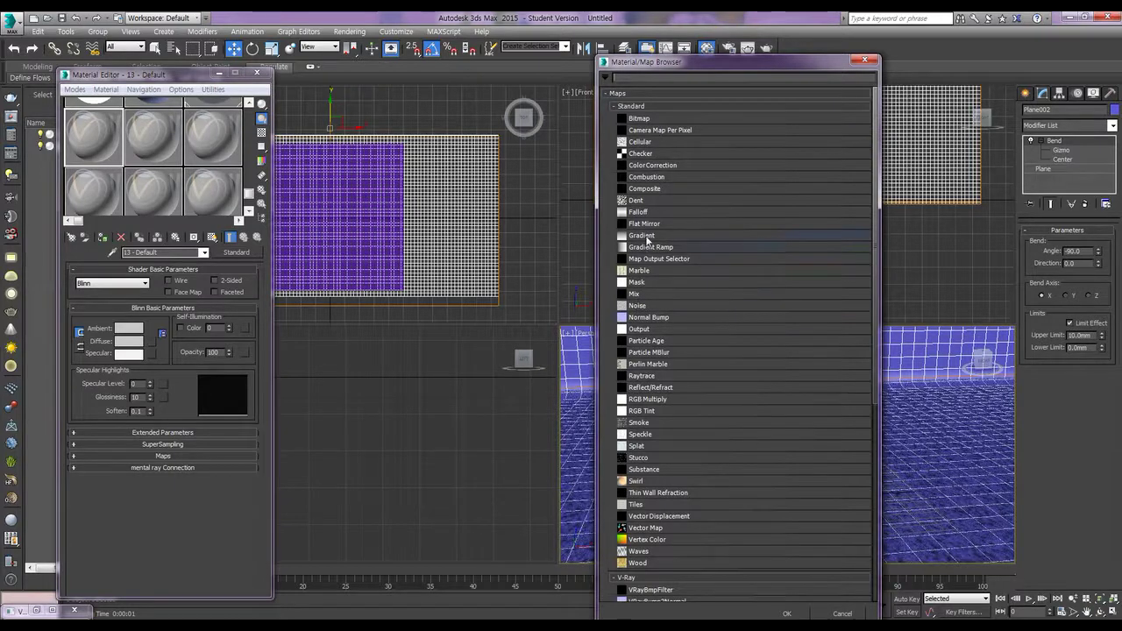
double_click(645, 235)
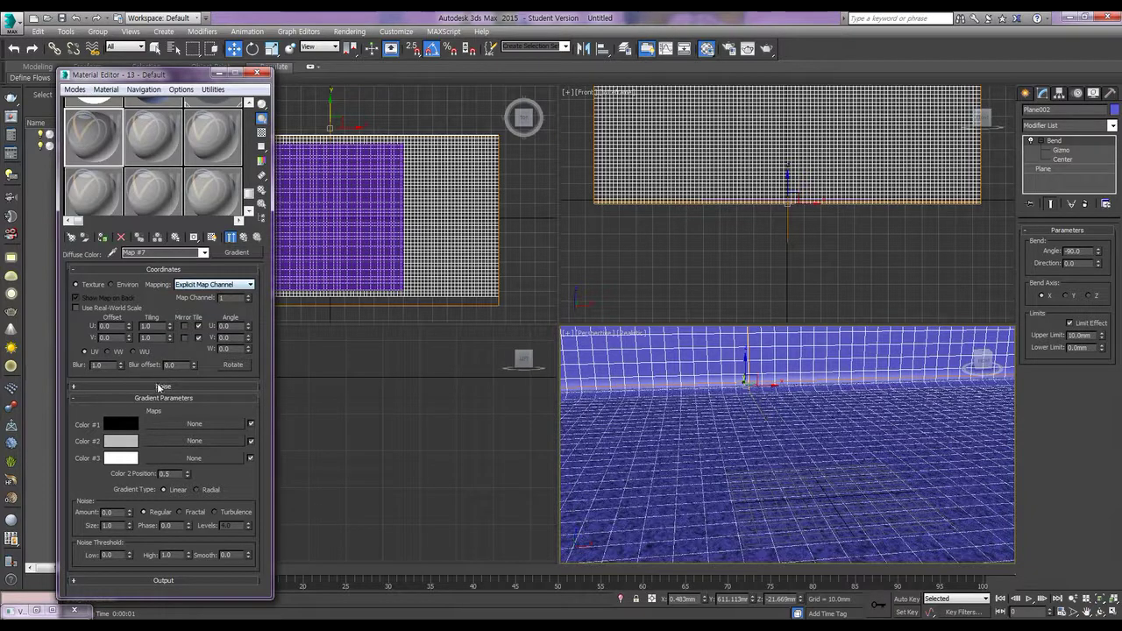
- Set the gradient's Color #1 to a light sky blue
left_click(124, 427)
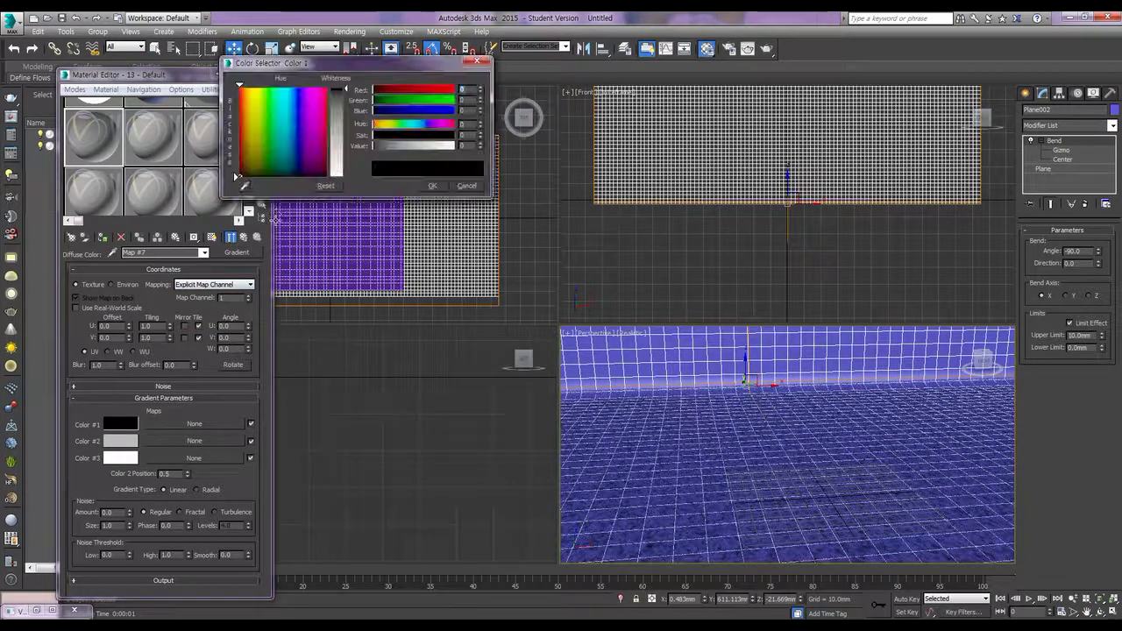
left_click(295, 111)
left_click_drag(295, 110, 283, 137)
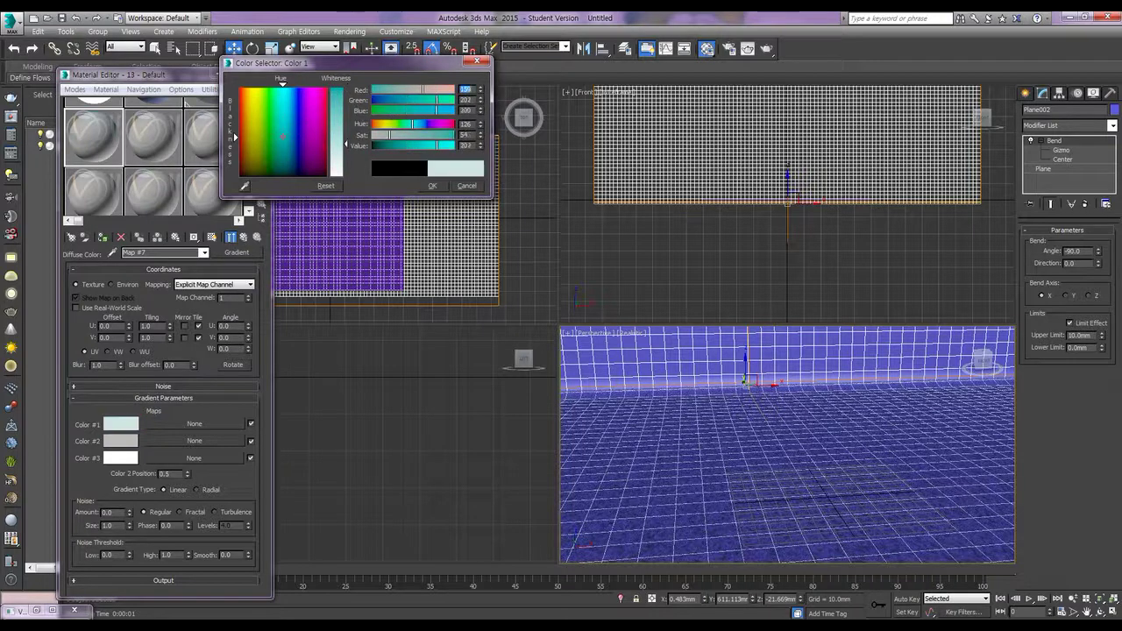
left_click_drag(336, 88, 336, 128)
left_click(287, 118)
left_click_drag(408, 134, 418, 134)
left_click(434, 187)
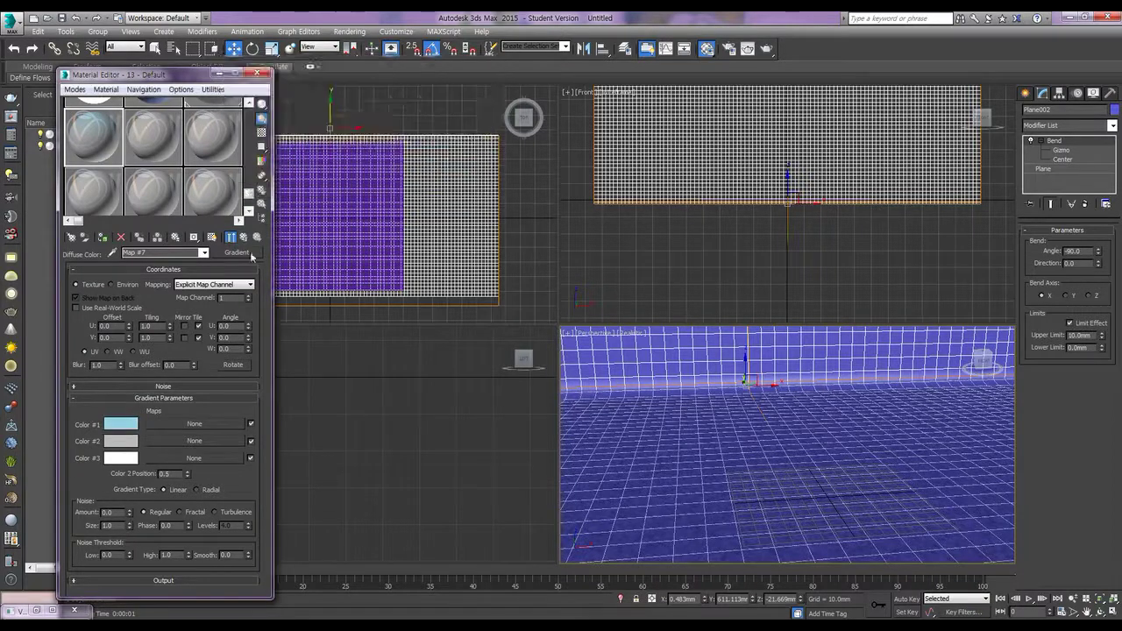
- Set the gradient's Color #2 to a very pale blue
left_click(120, 440)
left_click_drag(286, 142, 295, 95)
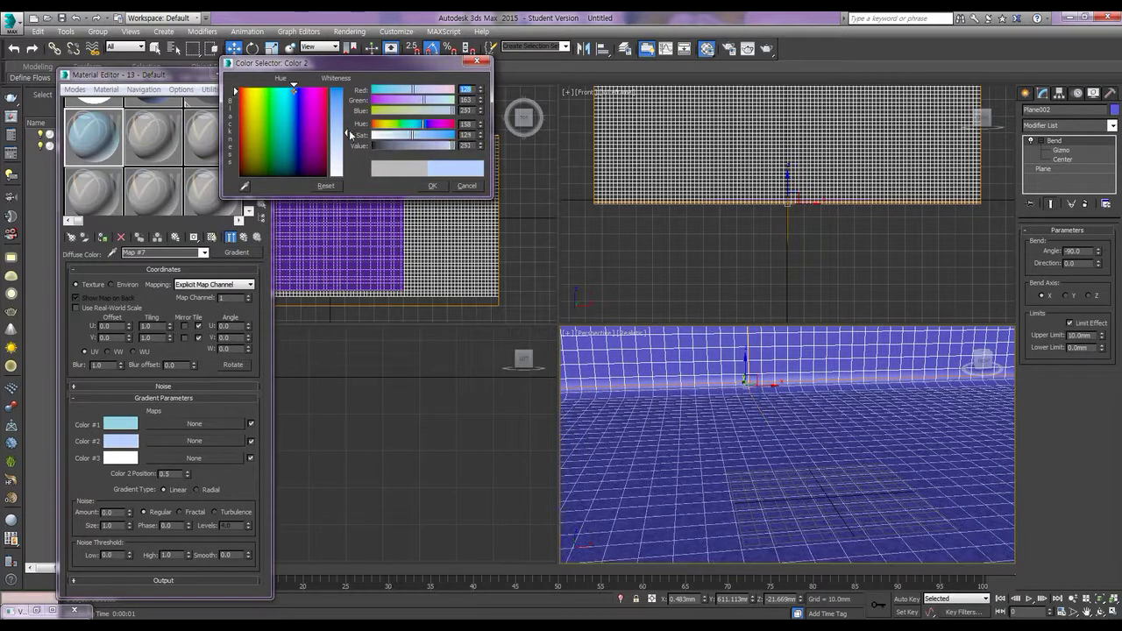
left_click_drag(346, 132, 346, 156)
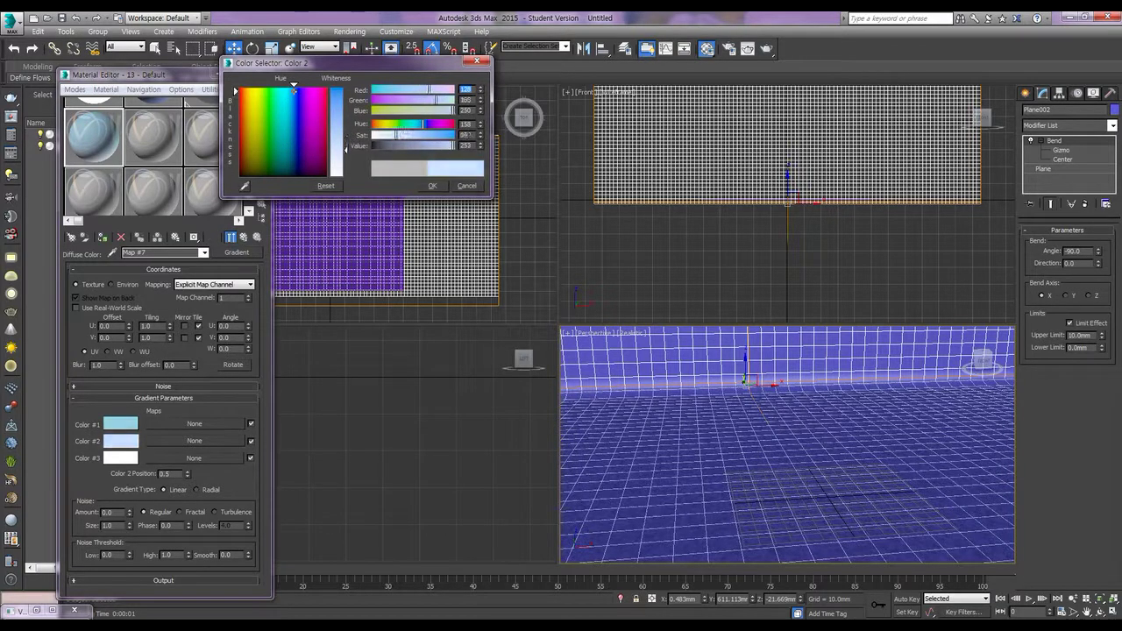
left_click(432, 186)
- Set the gradient's Color #3 to a dark navy blue
left_click(114, 460)
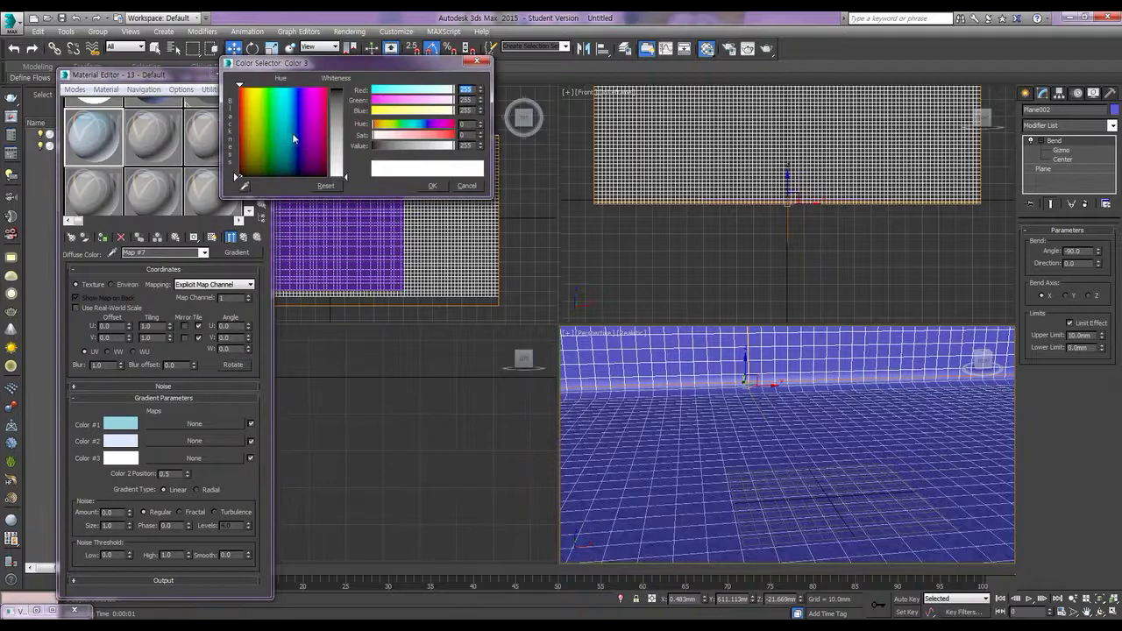
left_click(297, 167)
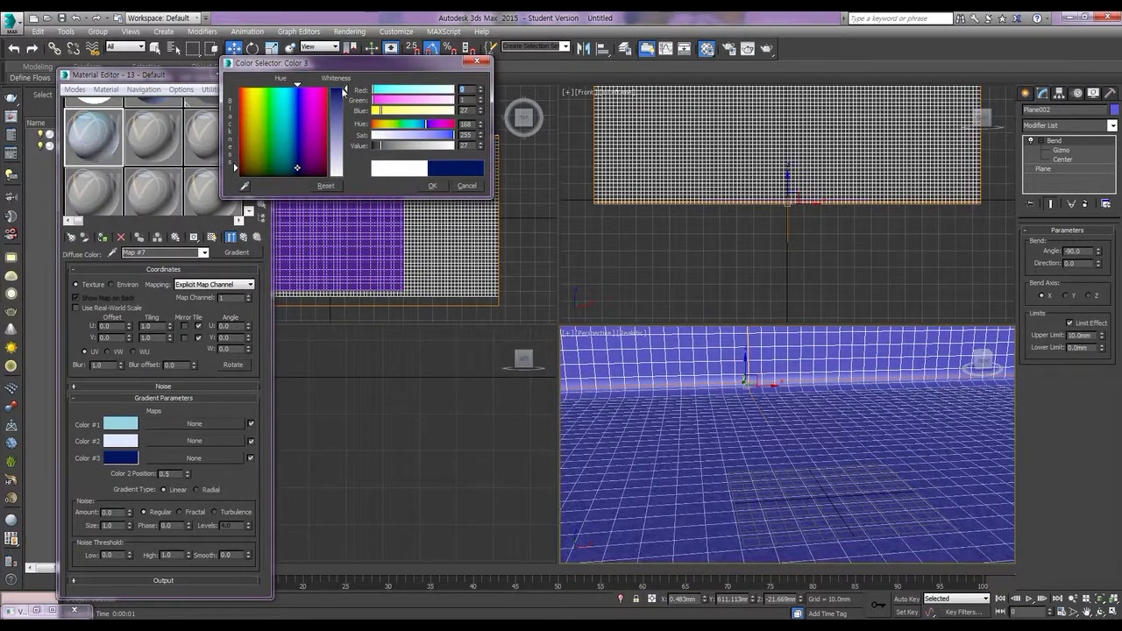
left_click(428, 187)
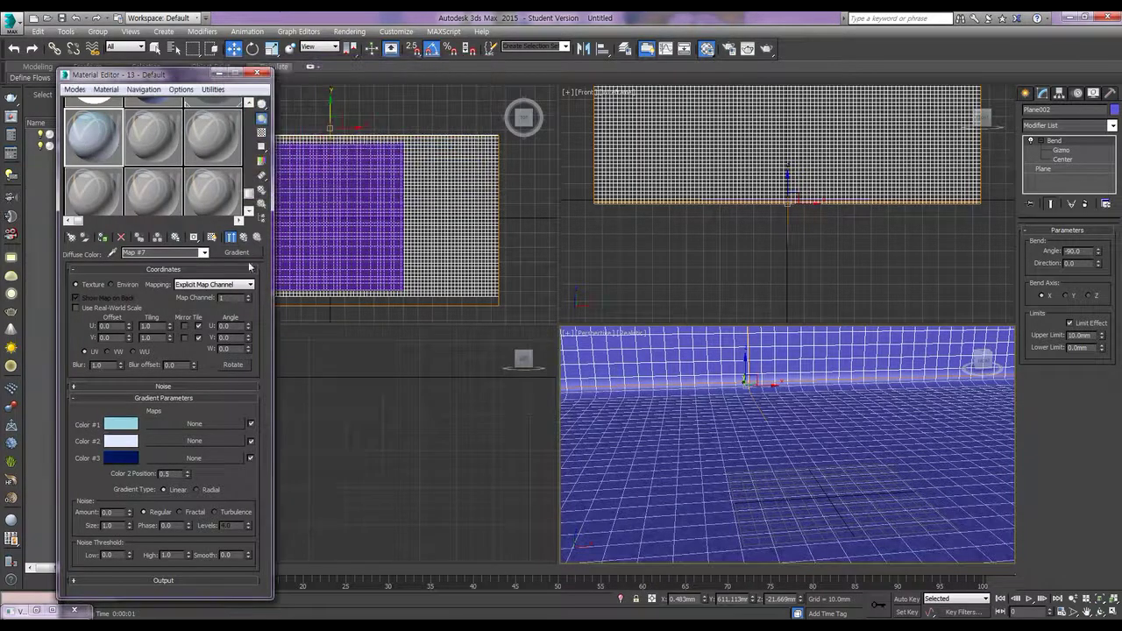
- Test a noise amount of 1.0 and the Radial type on the gradient in an enlarged preview, restoring 0 and Linear
double_click(107, 166)
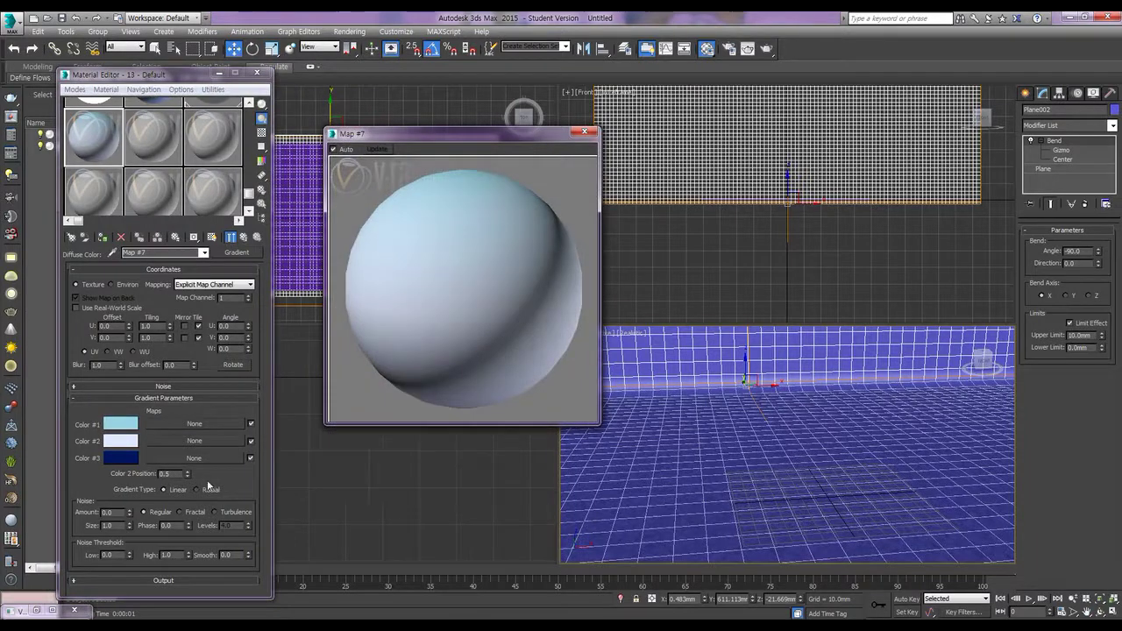
left_click_drag(129, 516, 130, 517)
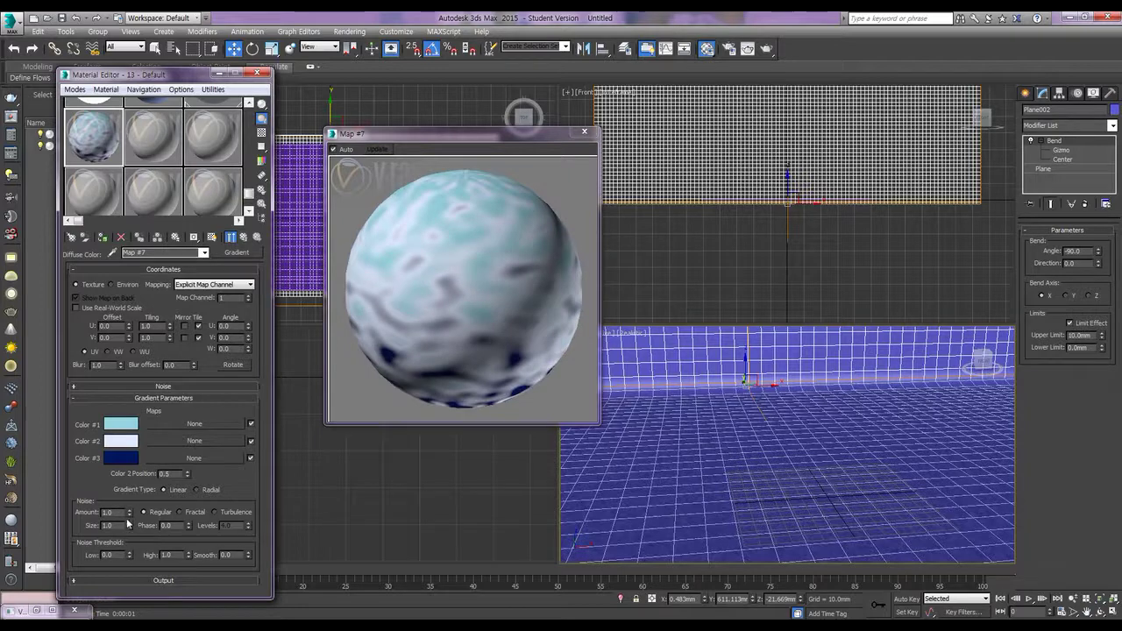
left_click(111, 512)
type("0")
key("Return")
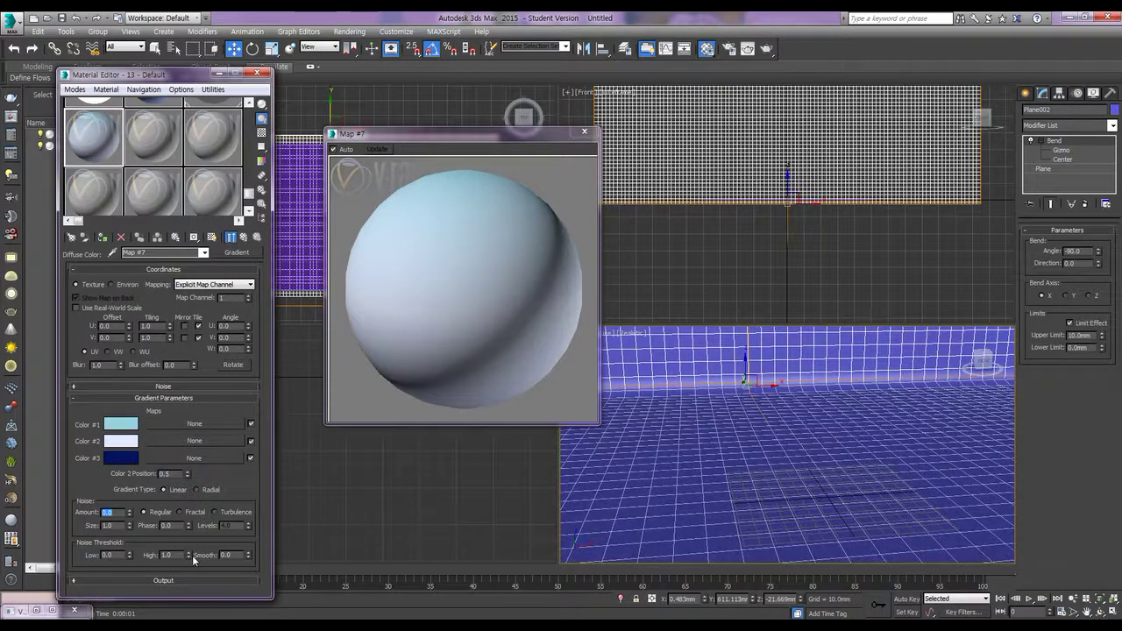
left_click(194, 490)
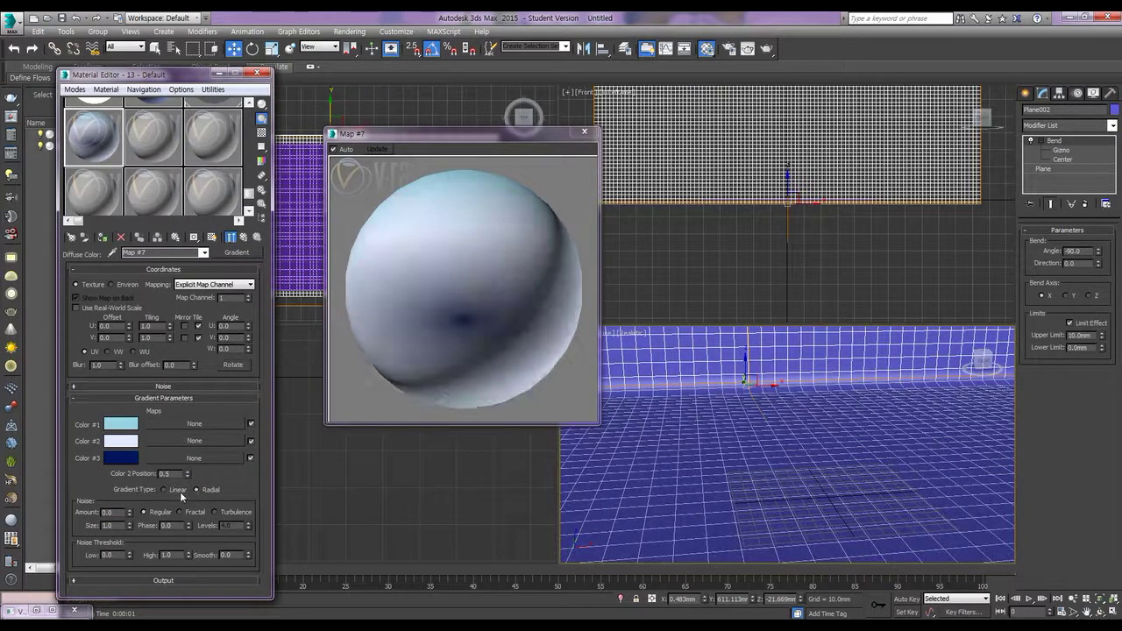
left_click(180, 491)
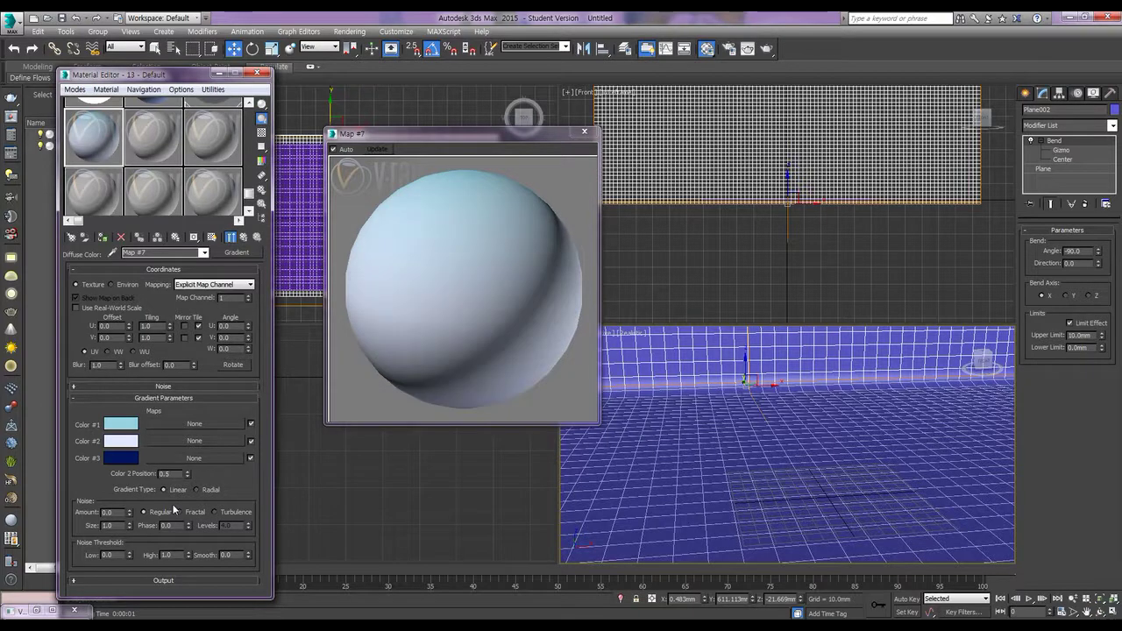
left_click(163, 580)
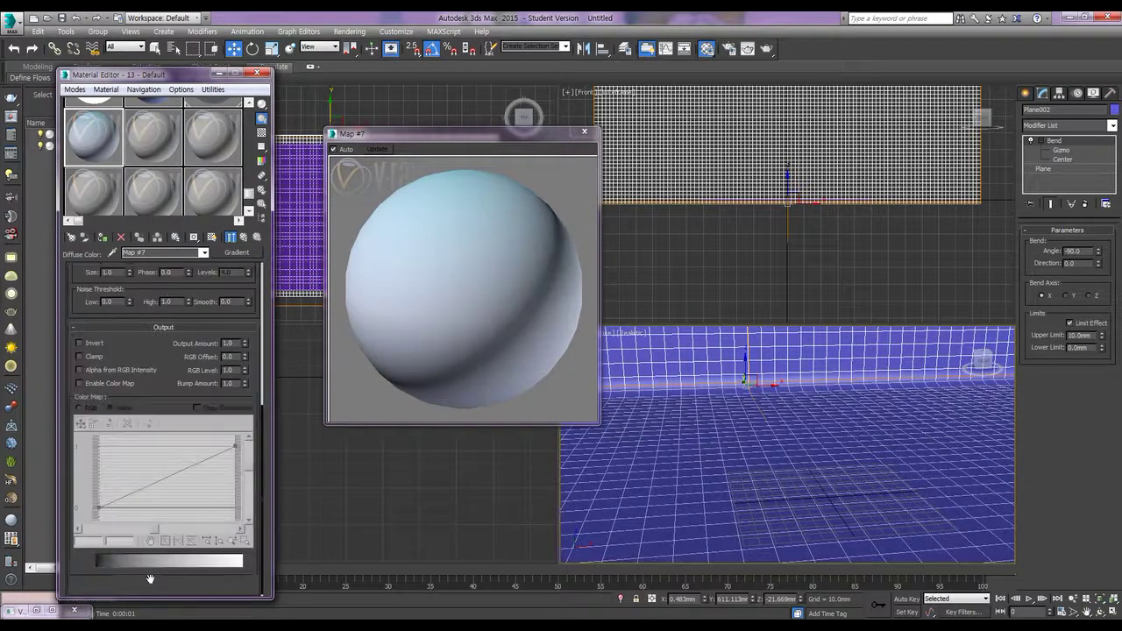
left_click(160, 327)
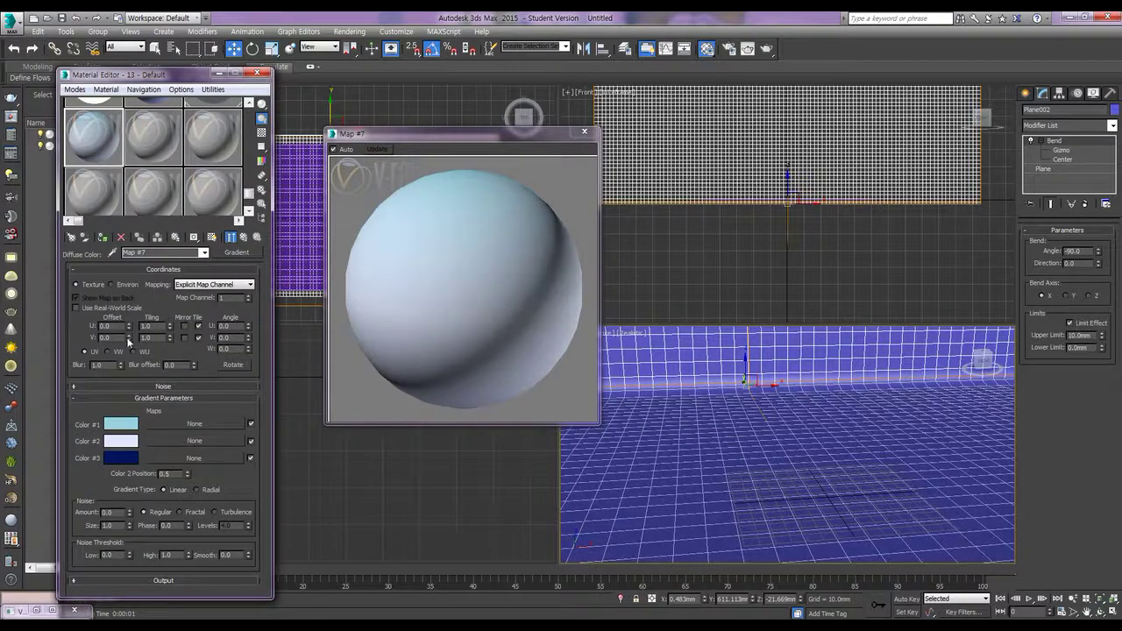
left_click(154, 399)
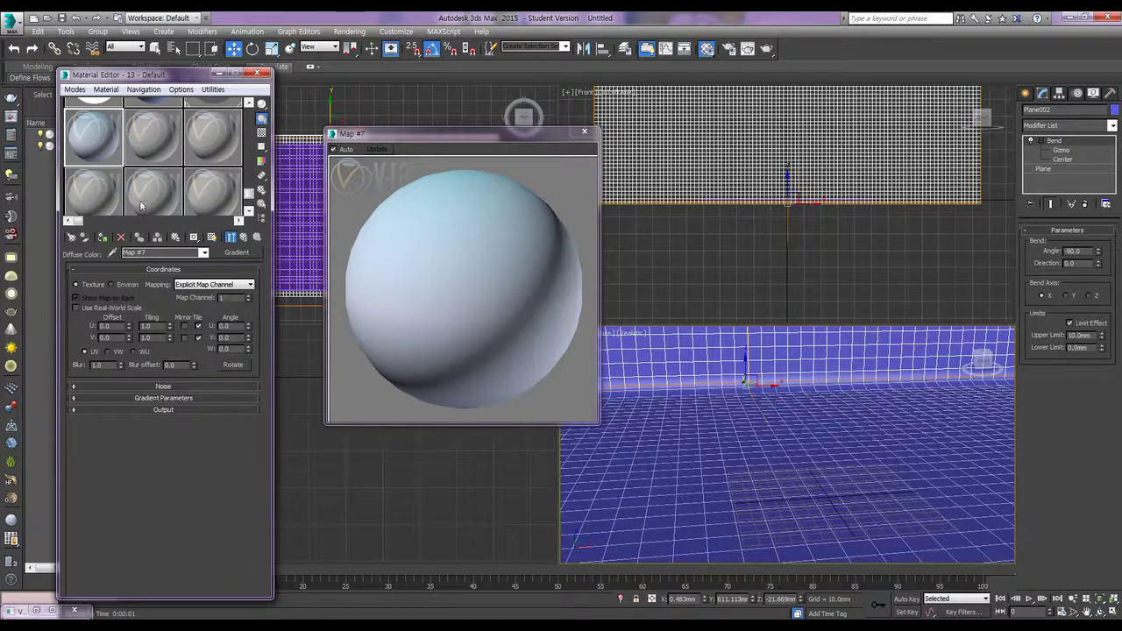
- Assign the gradient material to the backdrop plane and show its map shaded in the viewport
left_click(729, 114)
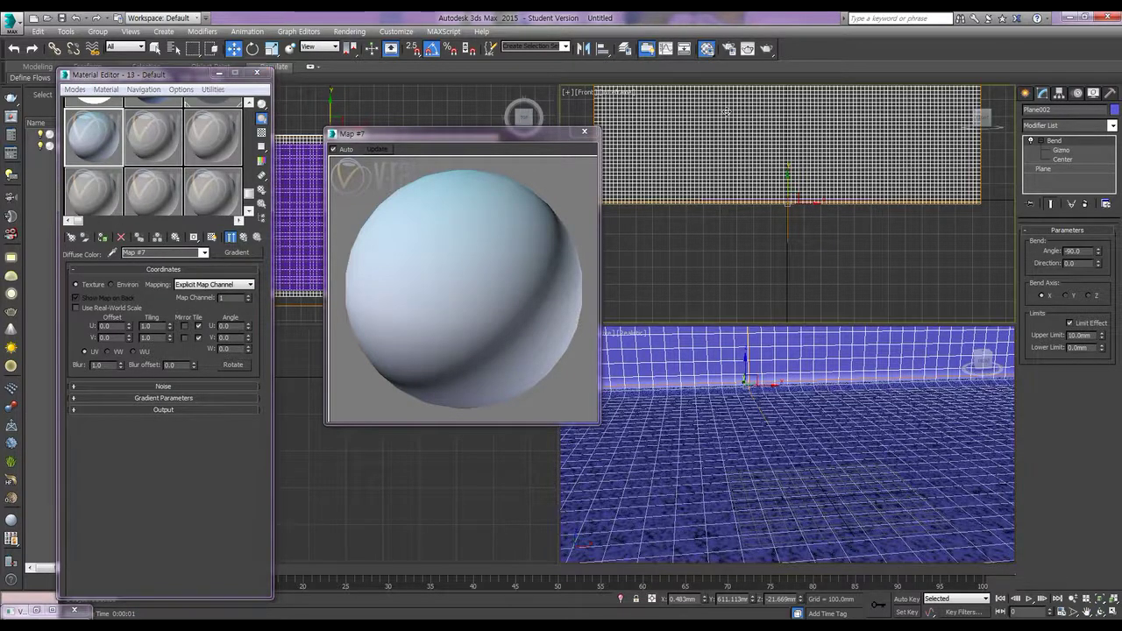
left_click(101, 238)
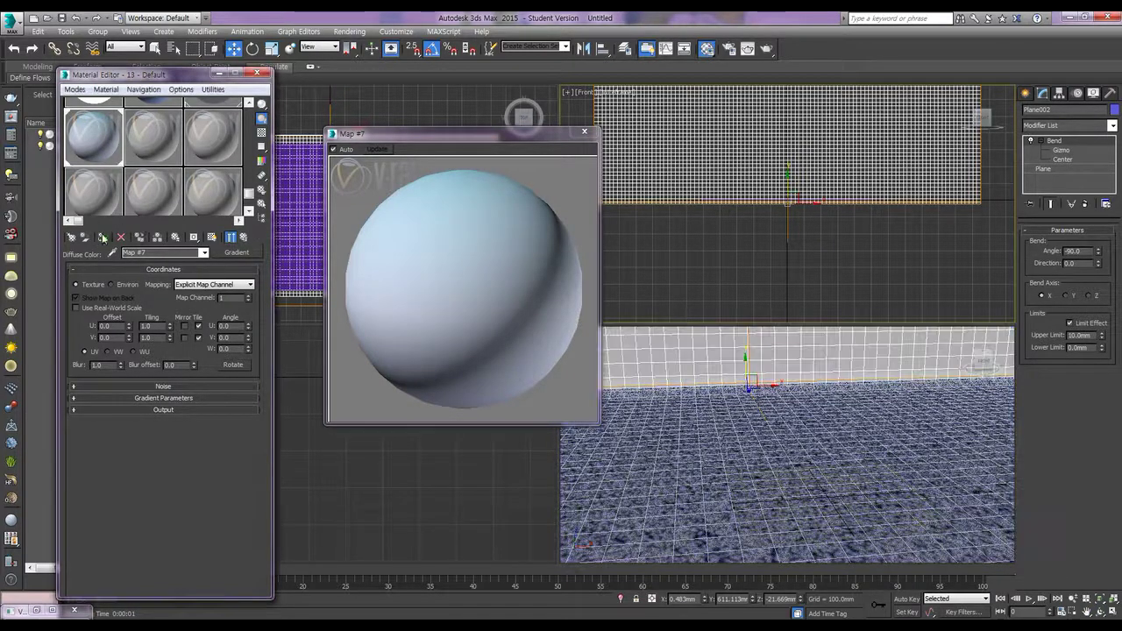
left_click(228, 237)
- Render the front view to check the gradient on the backdrop plane
left_click(768, 49)
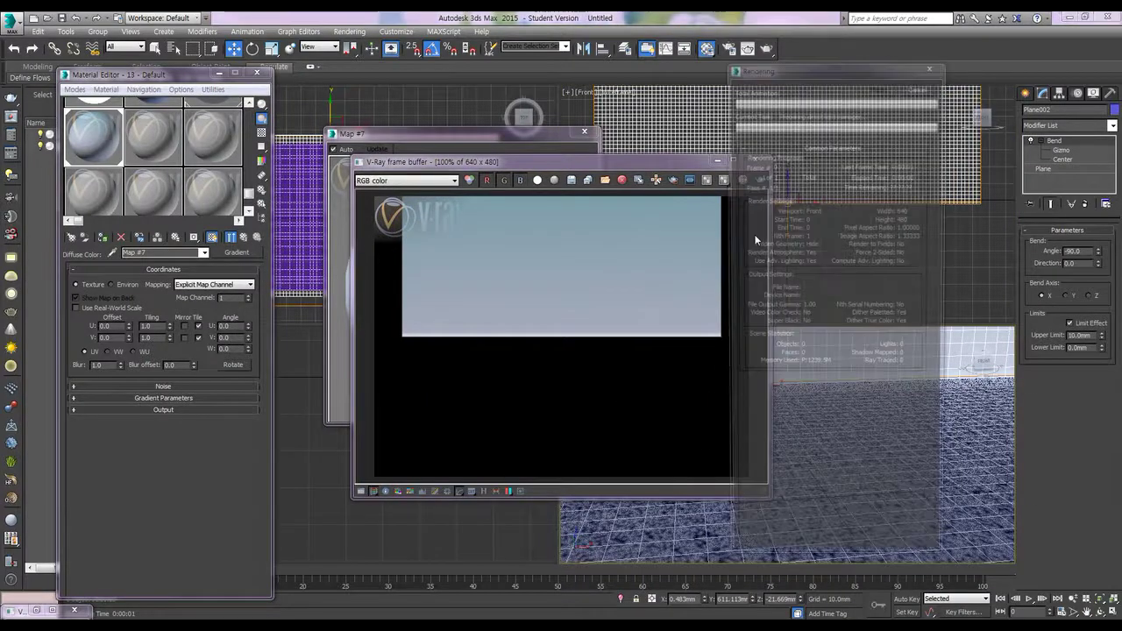
left_click(454, 181)
left_click(438, 191)
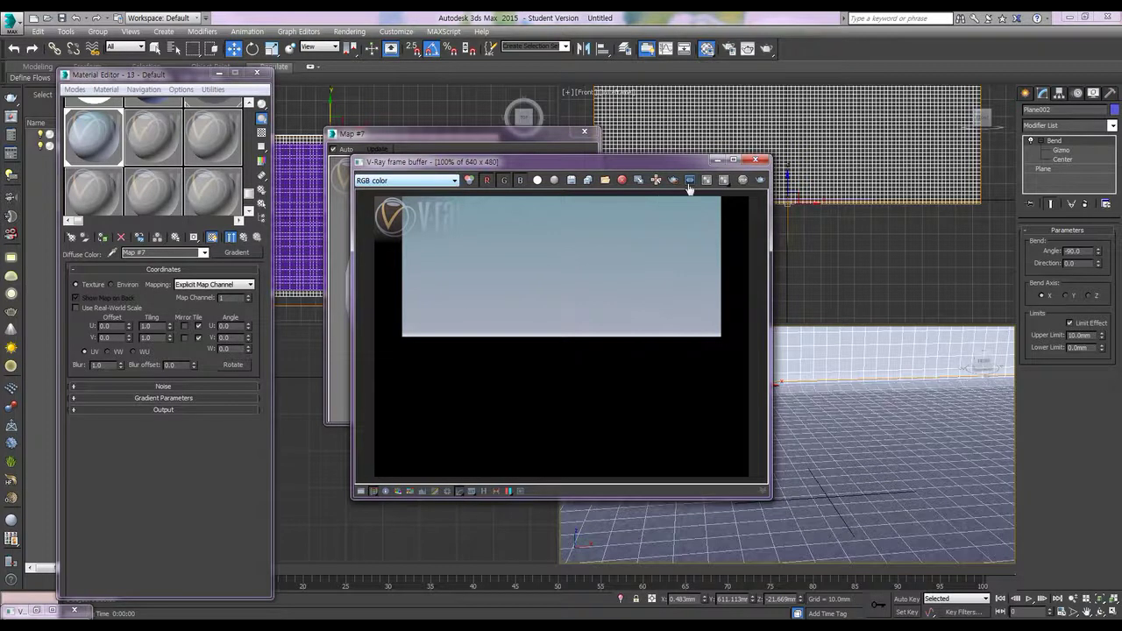
- Set the render view to Quad 4 - Perspective, render it, and clear away the render and preview windows
left_click(727, 48)
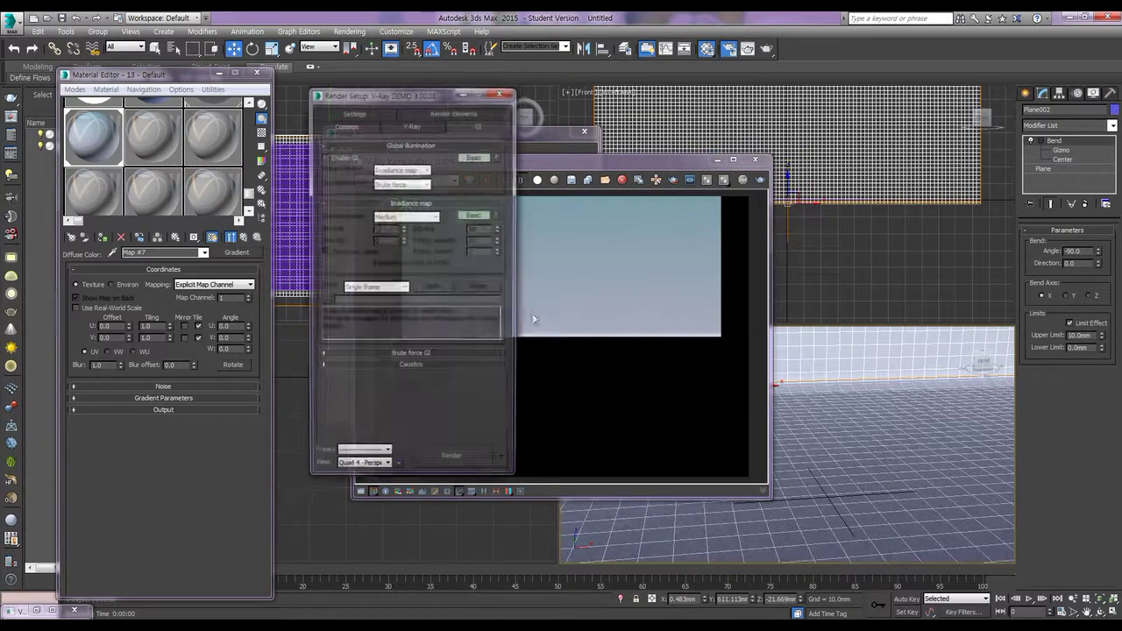
left_click(377, 469)
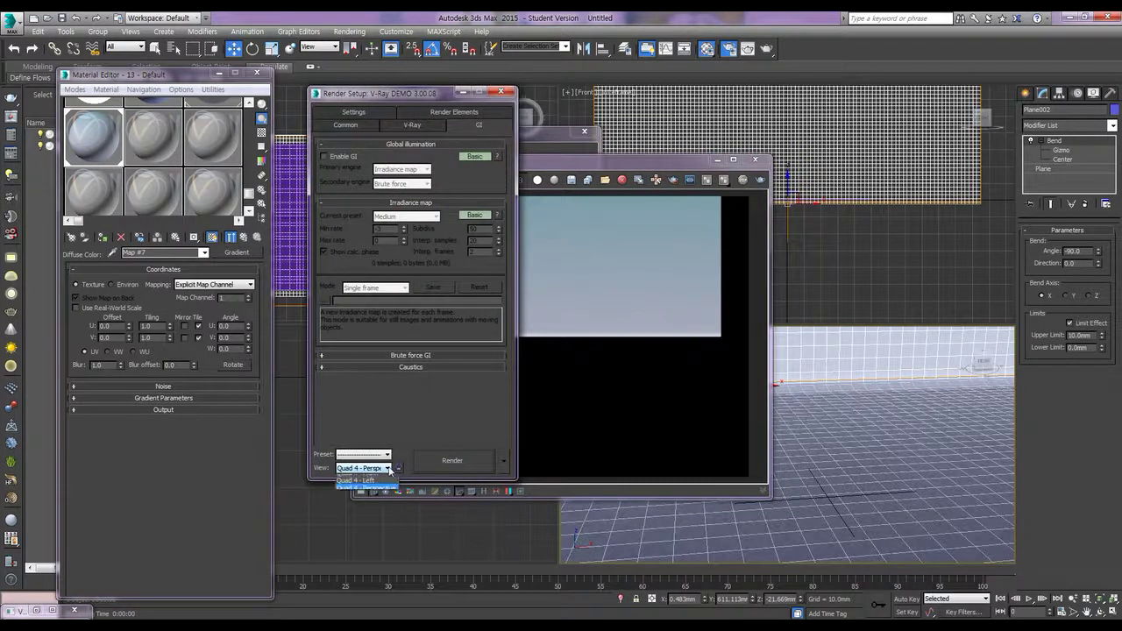
left_click(396, 500)
left_click(452, 462)
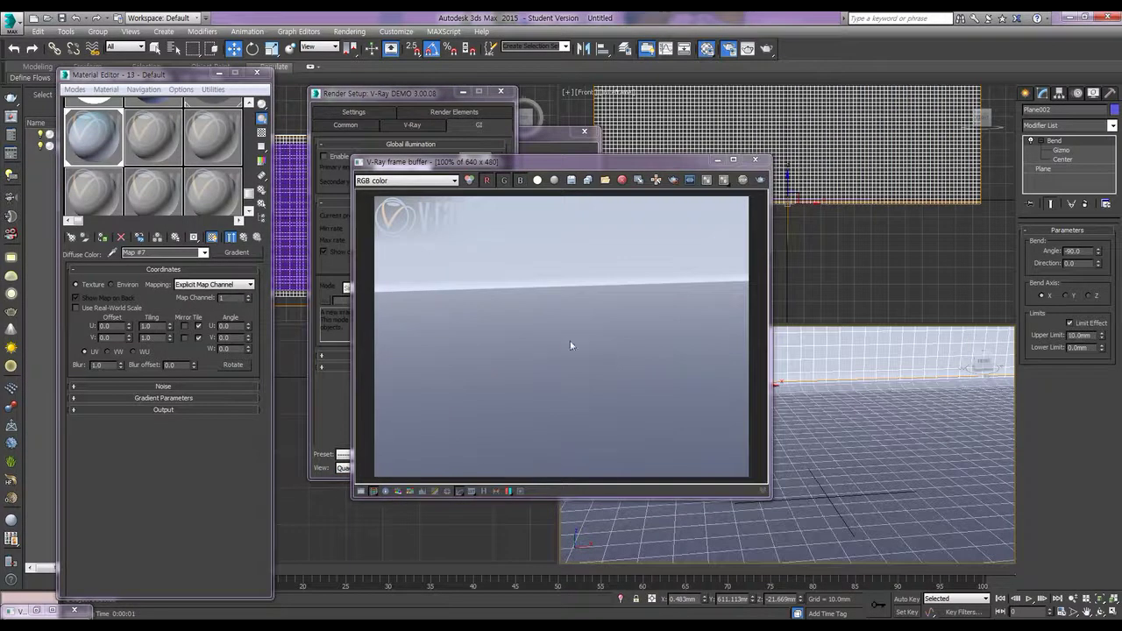
left_click(717, 162)
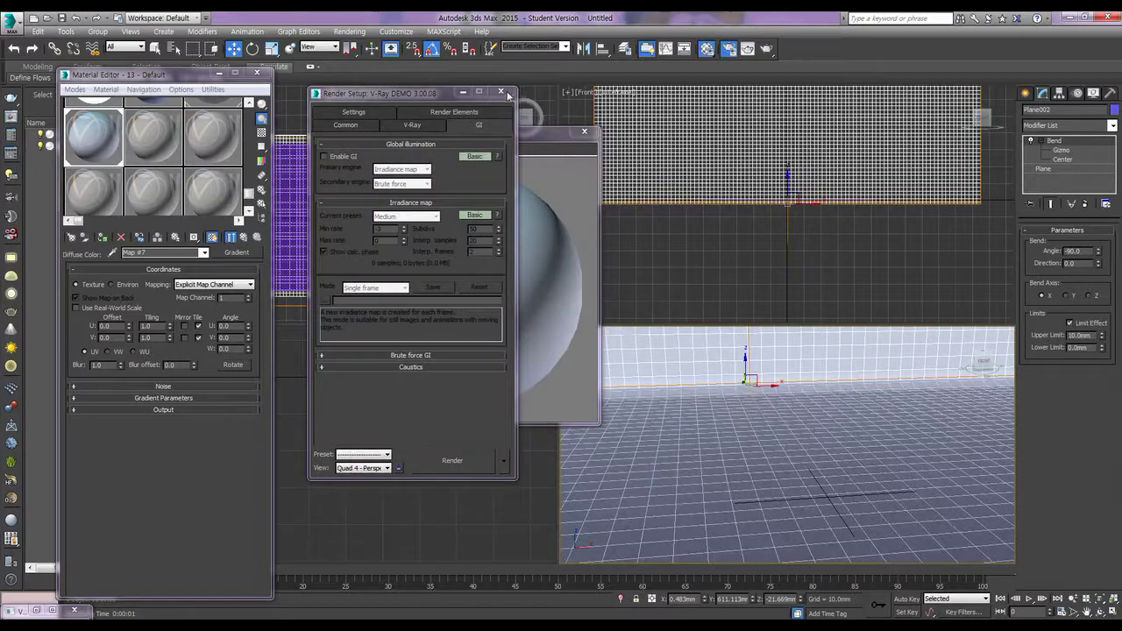
left_click(500, 91)
left_click(586, 133)
- Add a Noise modifier to the small water plane
left_click(799, 463)
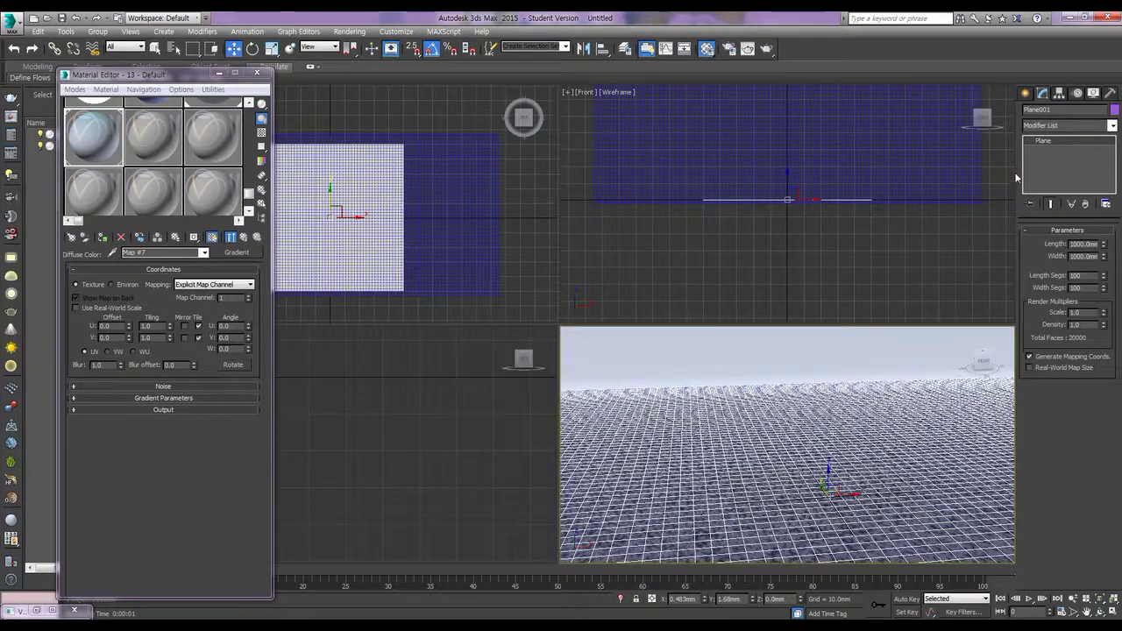
left_click(1053, 129)
key("n")
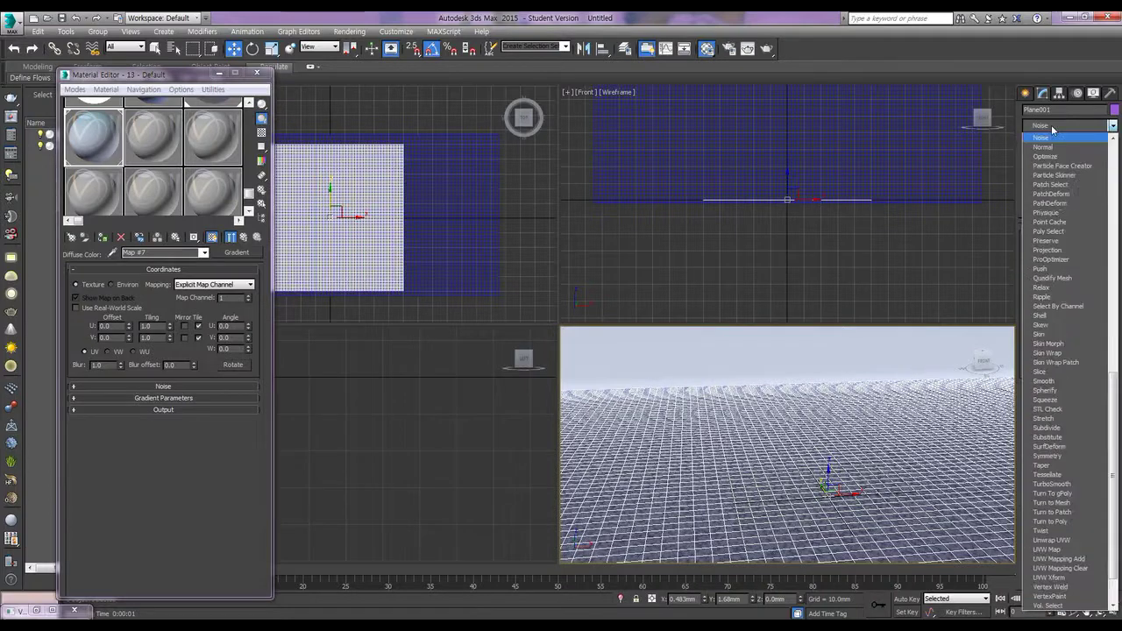
left_click(1045, 138)
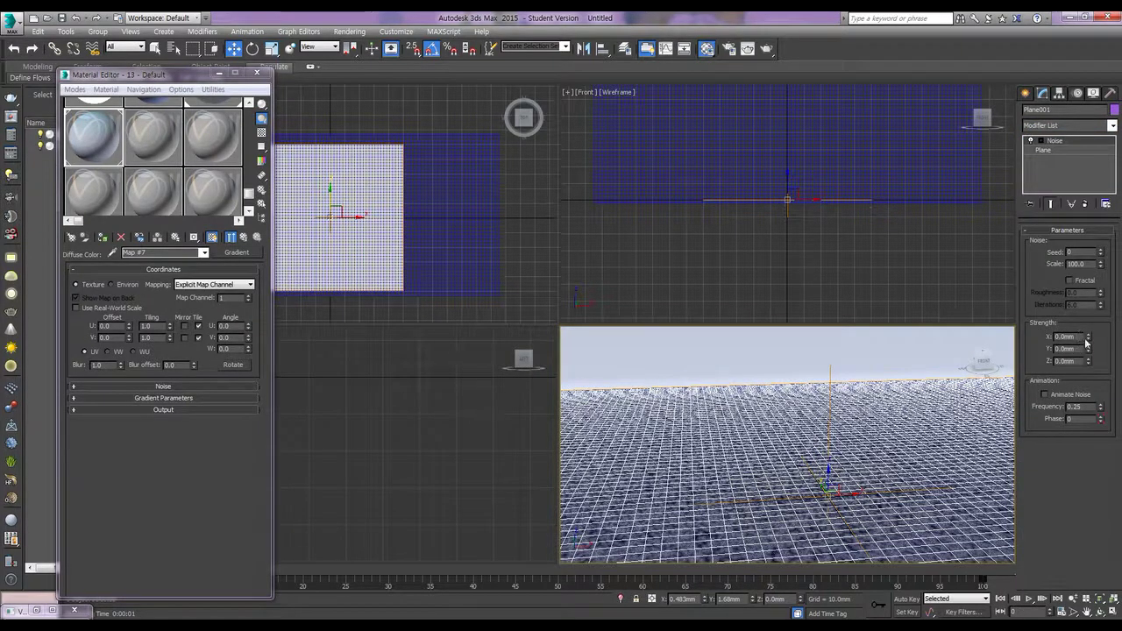
- Set the water plane's Noise modifier to seed 1 with a strength of 10 mm in X, Y and Z
left_click(1069, 281)
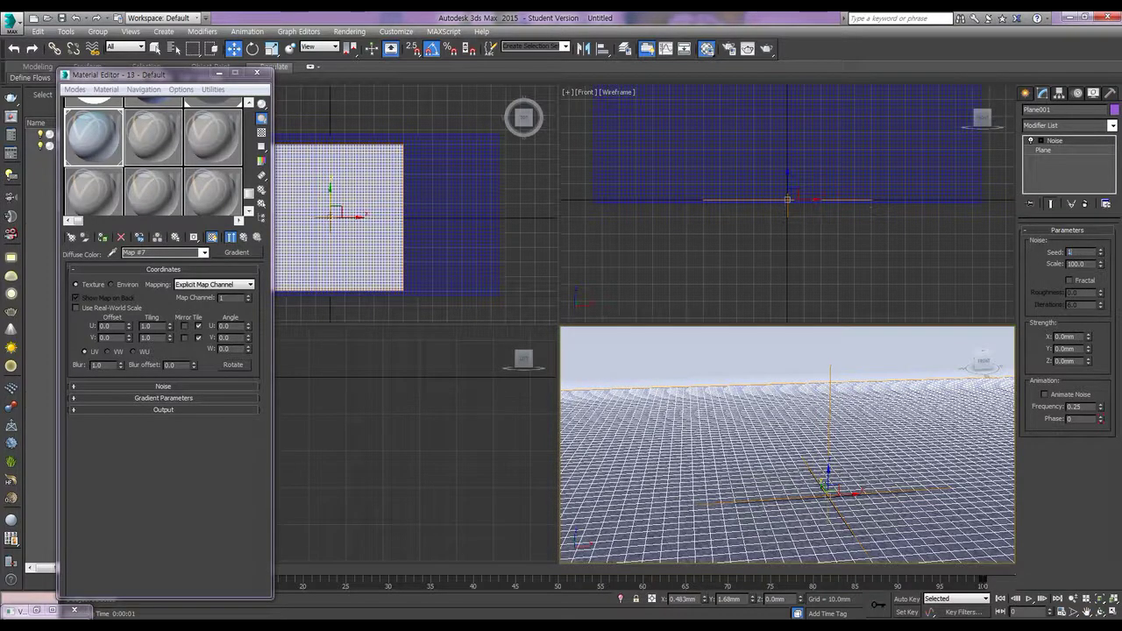
double_click(1078, 339)
type("2")
key("Return")
type("10")
key("Tab")
type("10")
key("Tab")
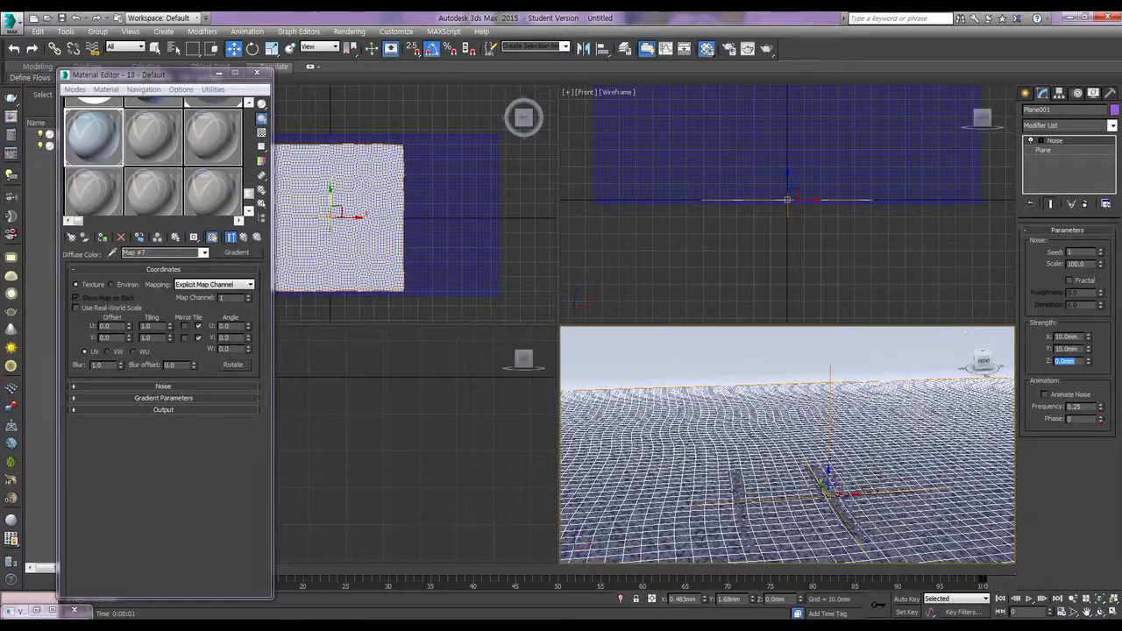
type("10")
key("Return")
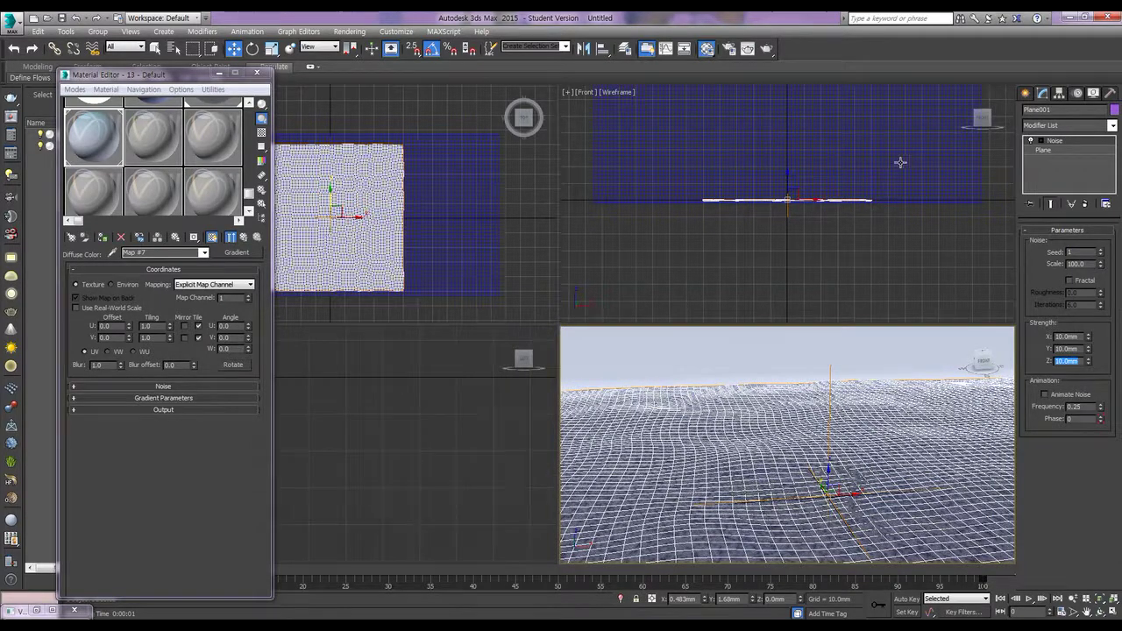
- Place a standard Omni light in the Top view near the upper-left corner of the water plane
left_click(1024, 94)
left_click(1057, 112)
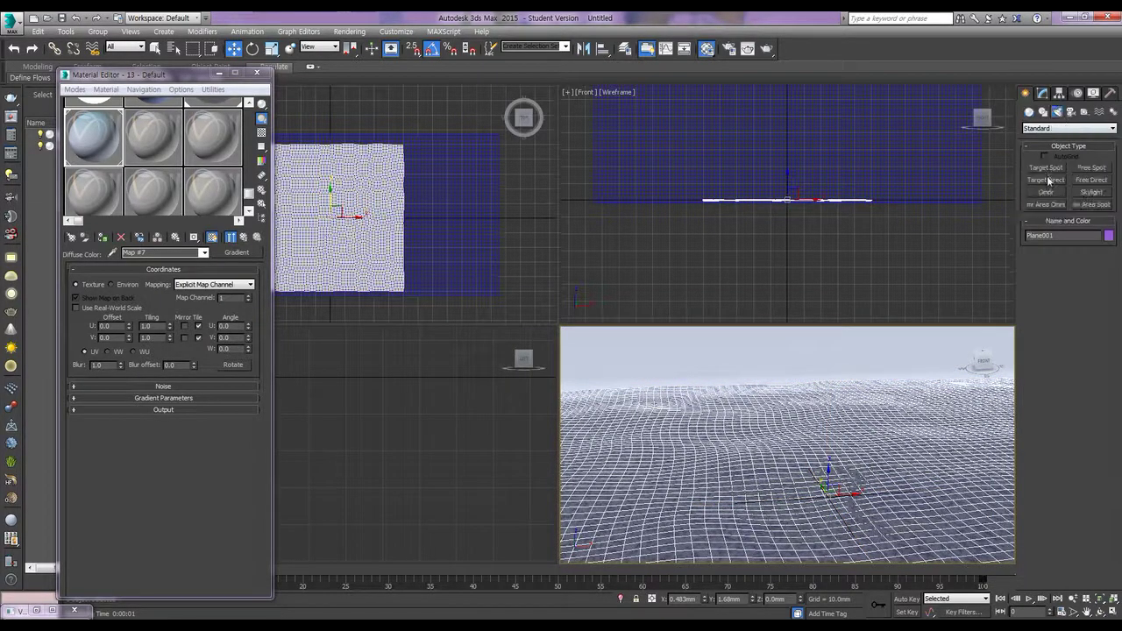
left_click(1057, 195)
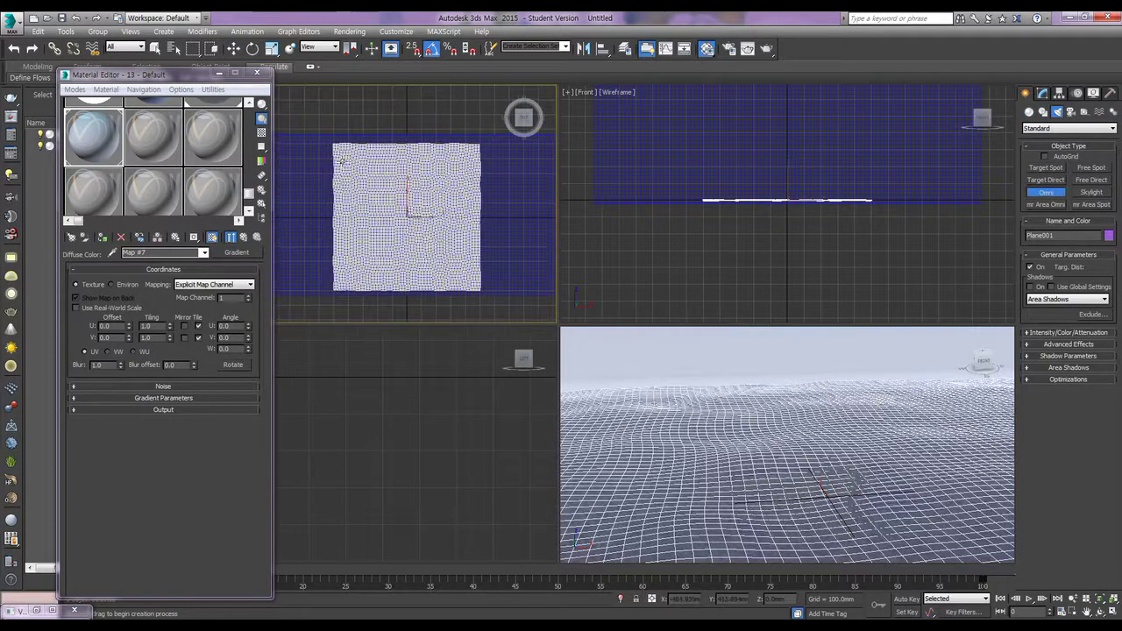
left_click(359, 161)
left_click(451, 442)
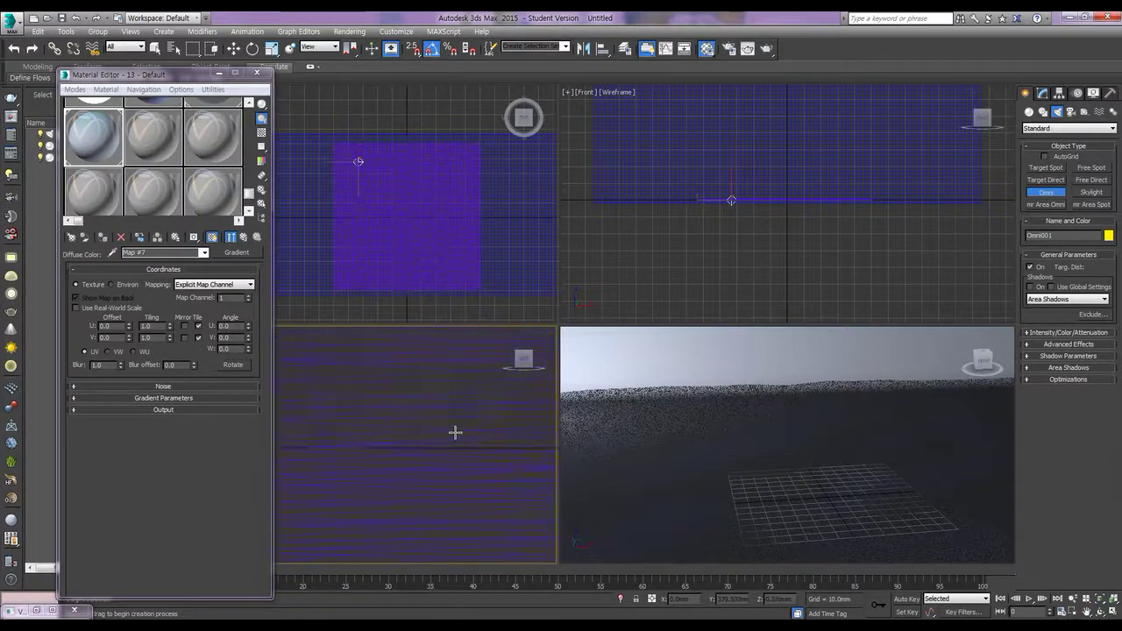
right_click(477, 438)
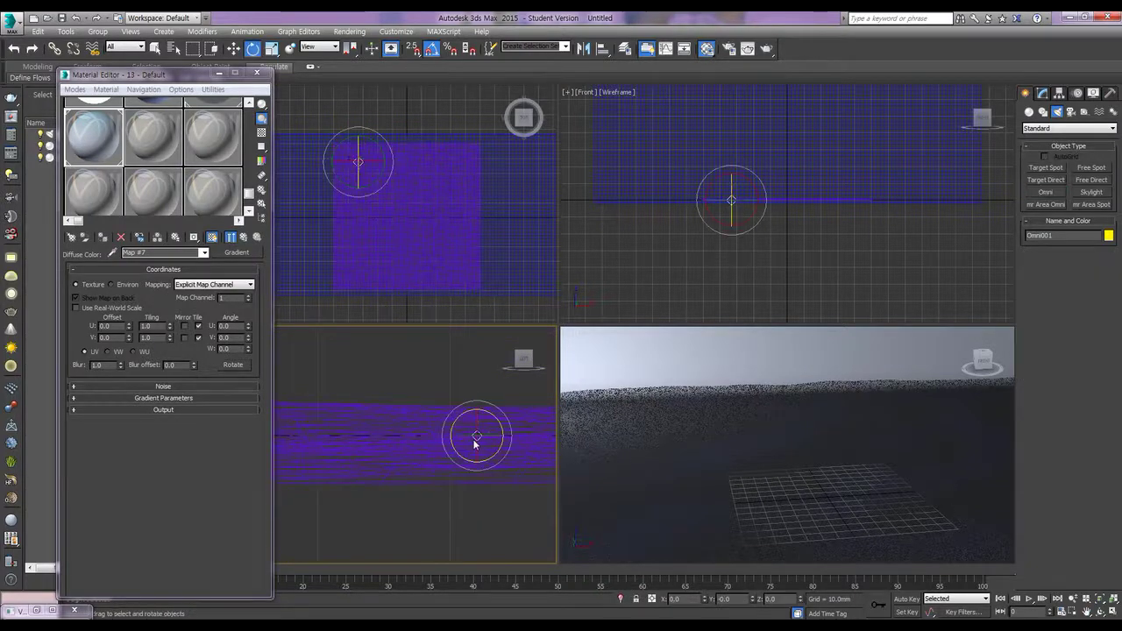
- Raise the omni light to about 172 mm above the water plane and centre it across the plane's width near the backdrop
key("w")
left_click_drag(476, 420, 487, 343)
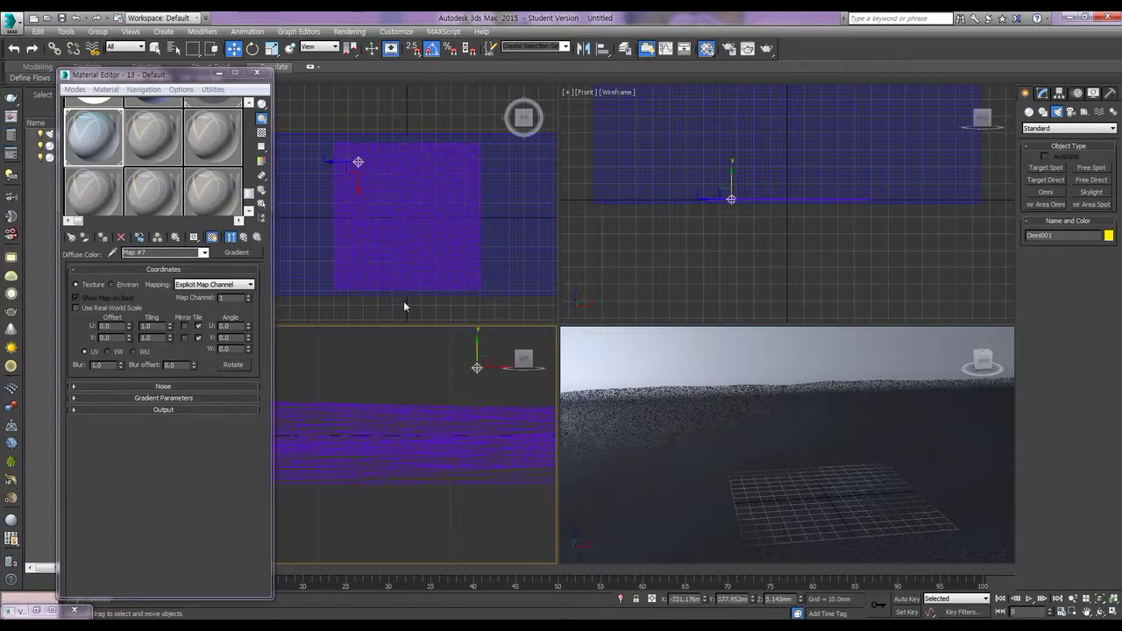
left_click(219, 73)
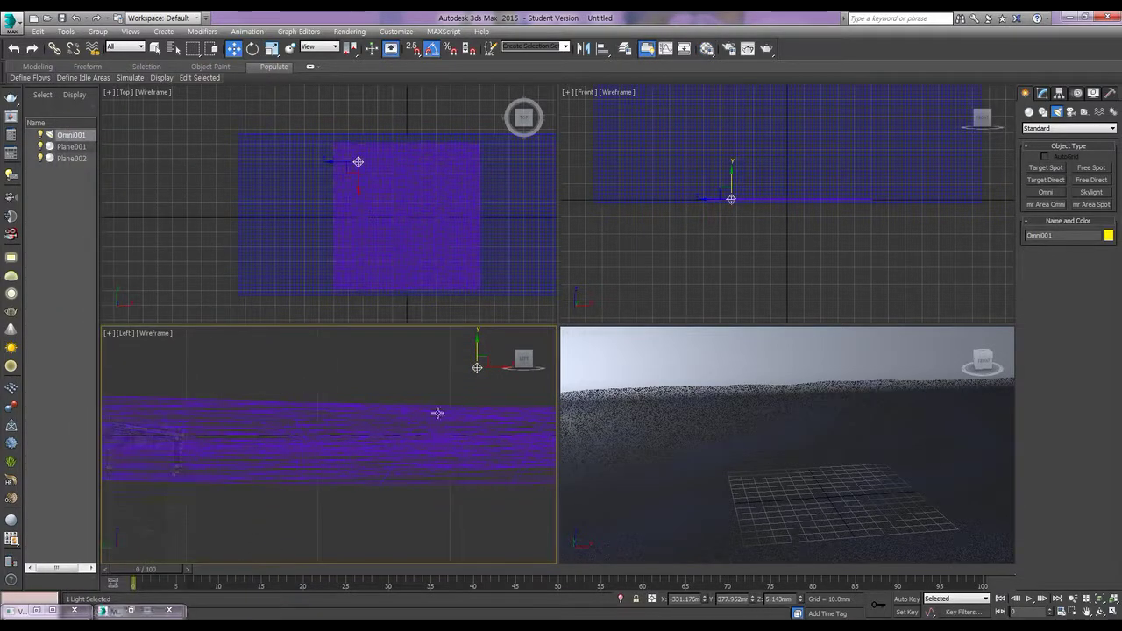
scroll(380, 441, "down", 3)
scroll(378, 431, "down", 5)
middle_click_drag(455, 448, 369, 439)
left_click_drag(364, 428, 380, 404)
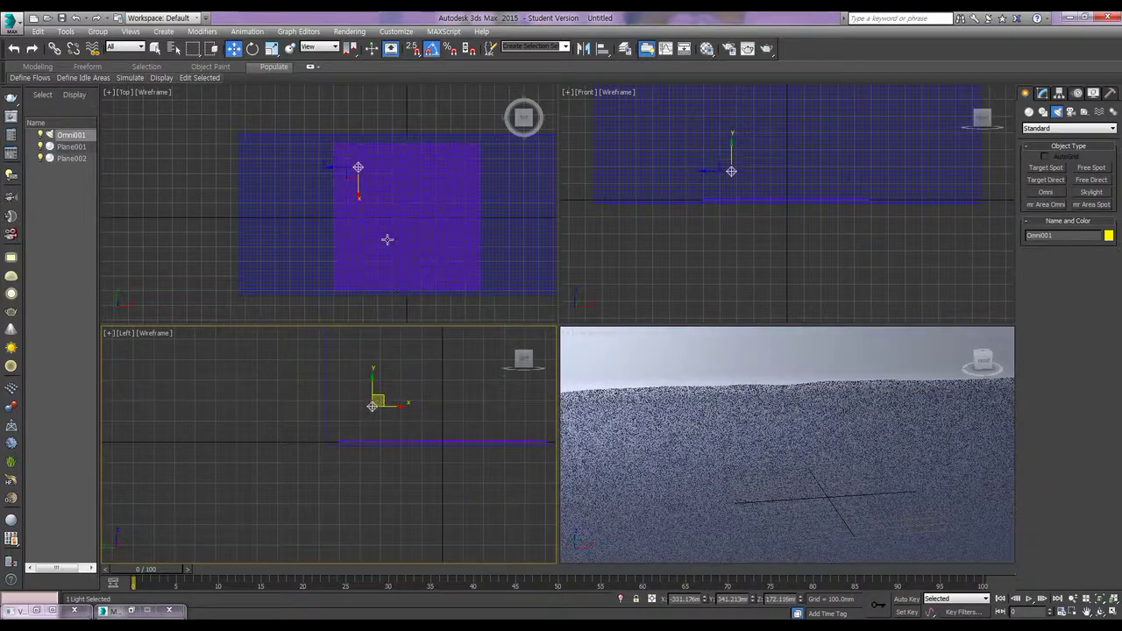
left_click(358, 168)
left_click_drag(358, 166, 408, 167)
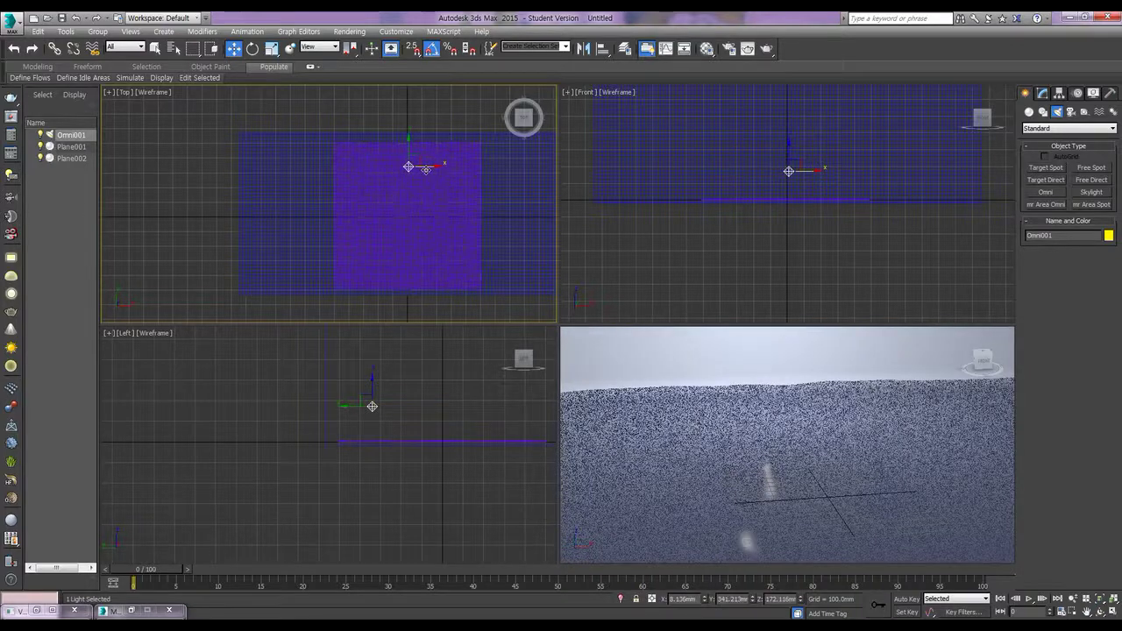
- Render the perspective view to check the omni light's effect, and close the rendered image
left_click(764, 48)
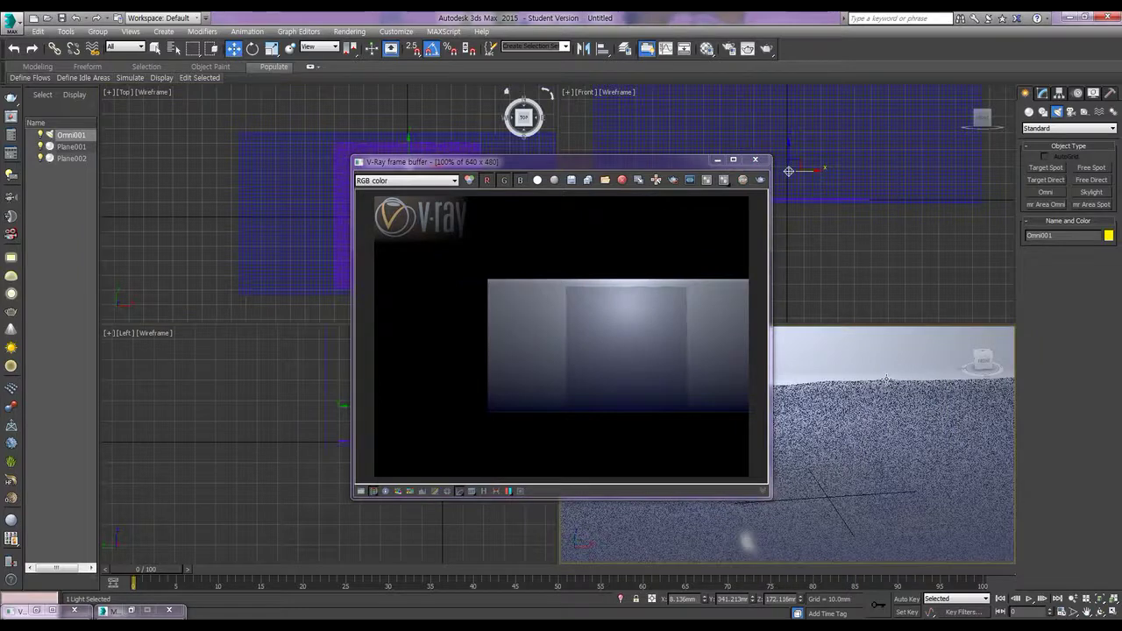
left_click(769, 50)
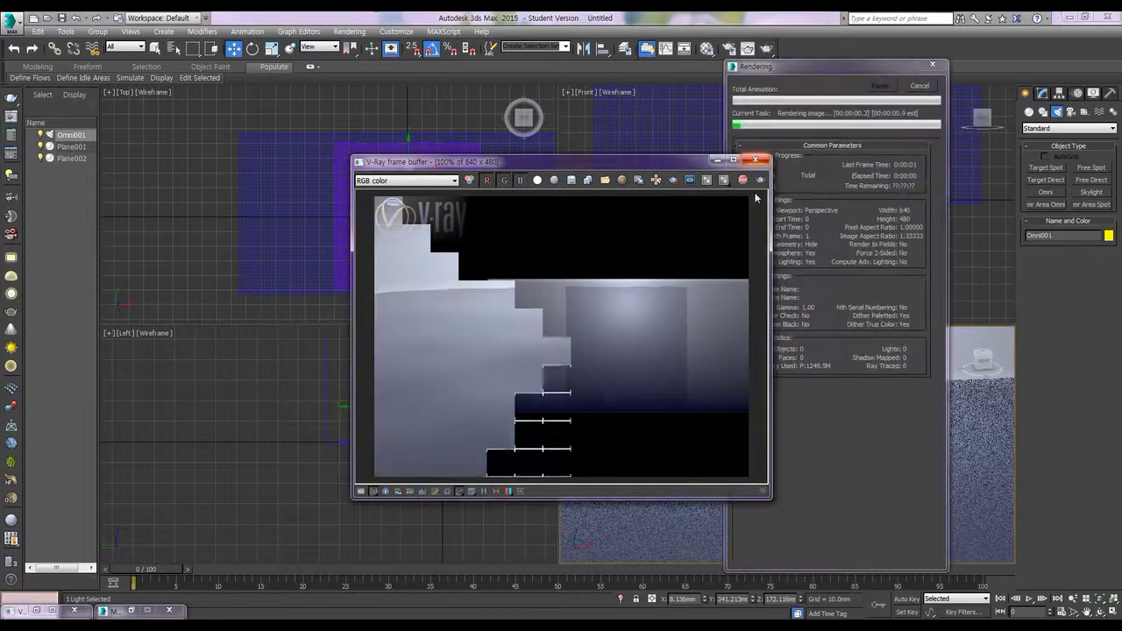
left_click(755, 159)
- Move the omni light to about Y 236 mm and Z 78 mm, and render the perspective view again
left_click(385, 400)
left_click_drag(373, 406, 421, 426)
left_click(767, 49)
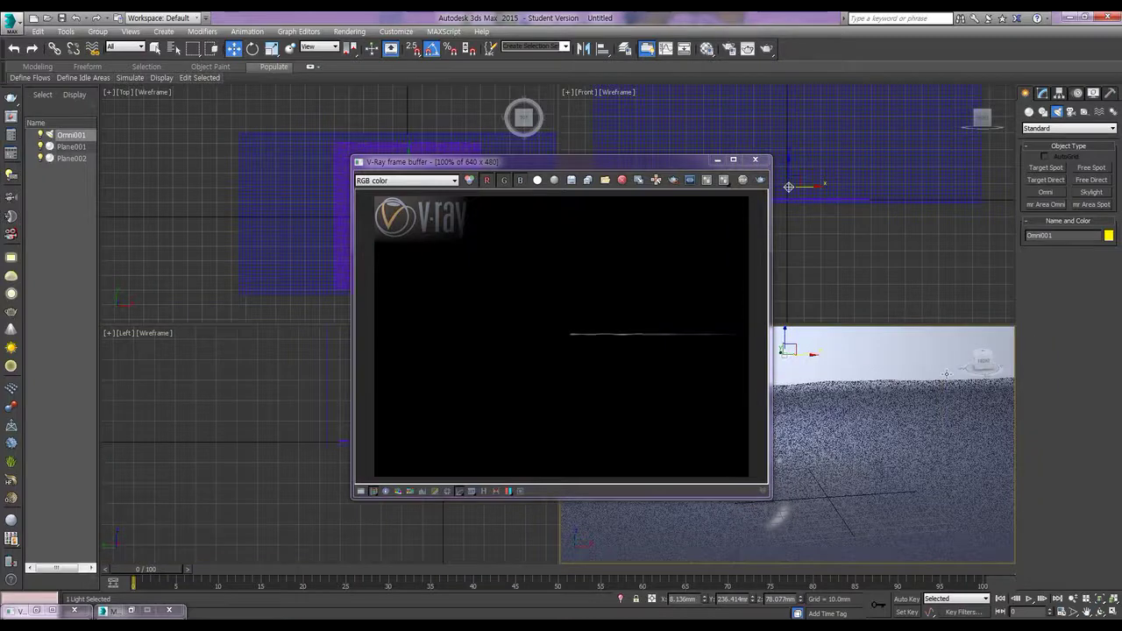
left_click(767, 49)
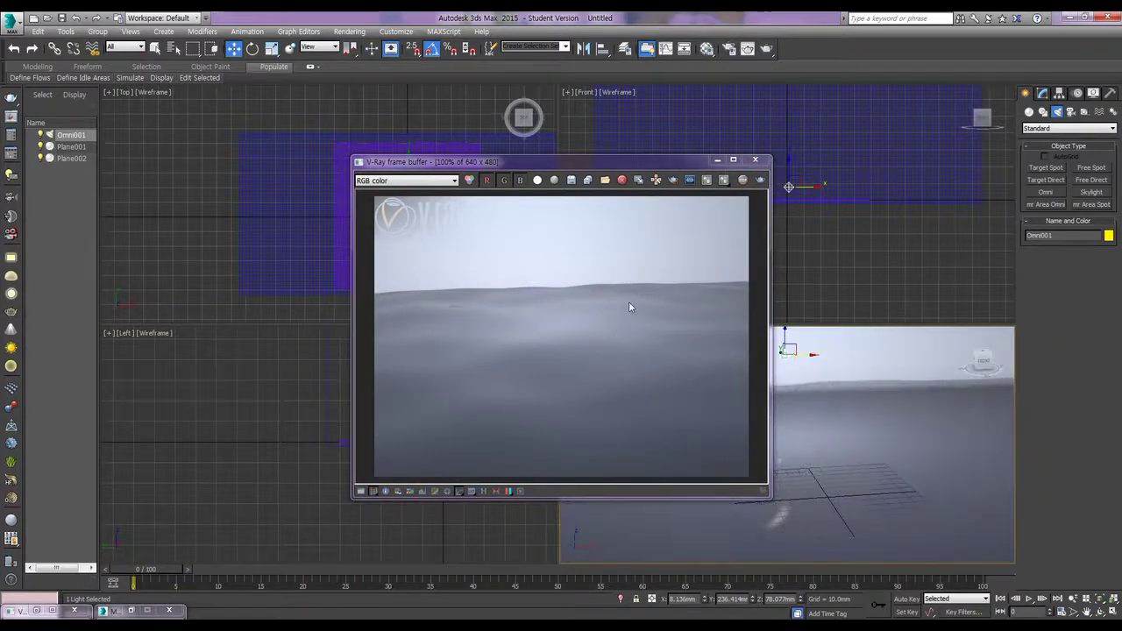
left_click_drag(690, 167, 825, 88)
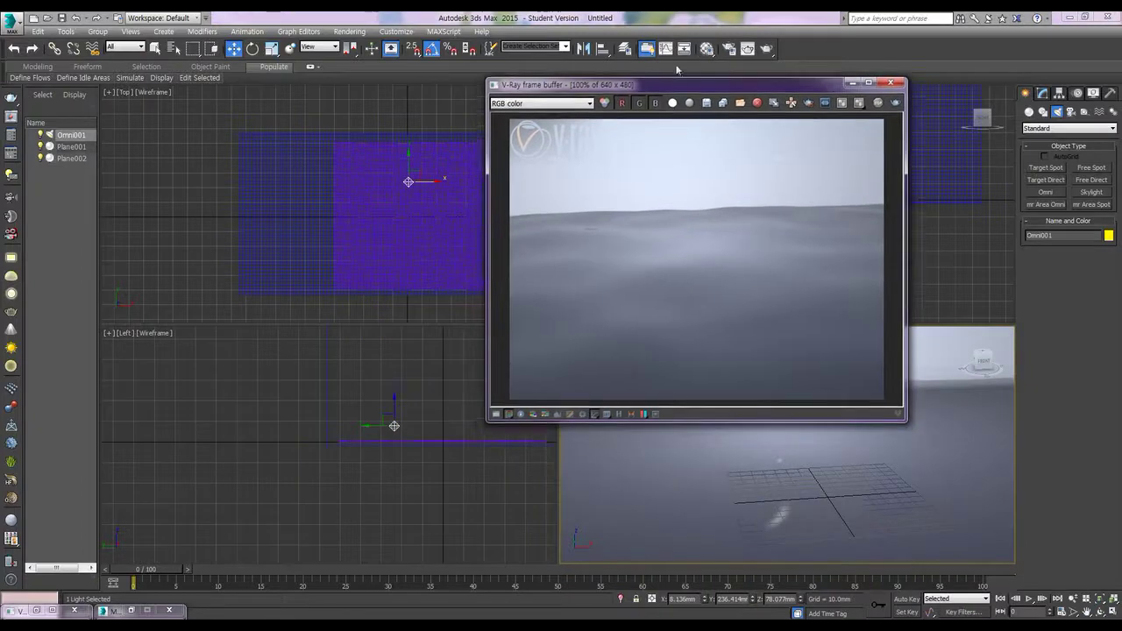
- Brighten the blue water material's reflection colour to a lighter grey and re-render the perspective view
left_click(707, 49)
left_click(202, 145)
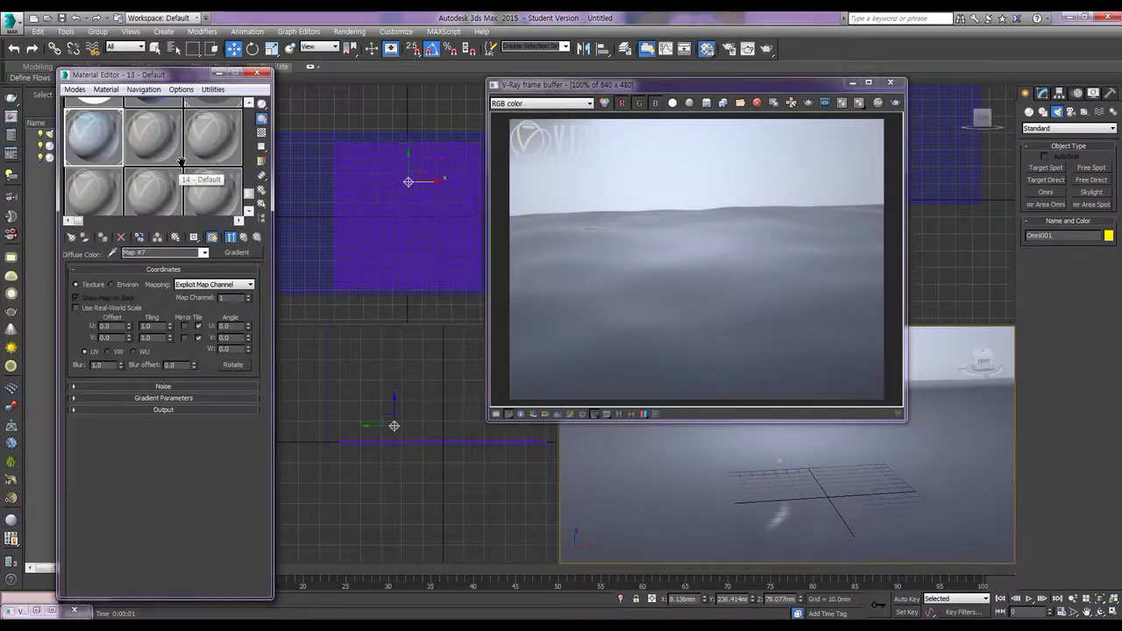
left_click(94, 136)
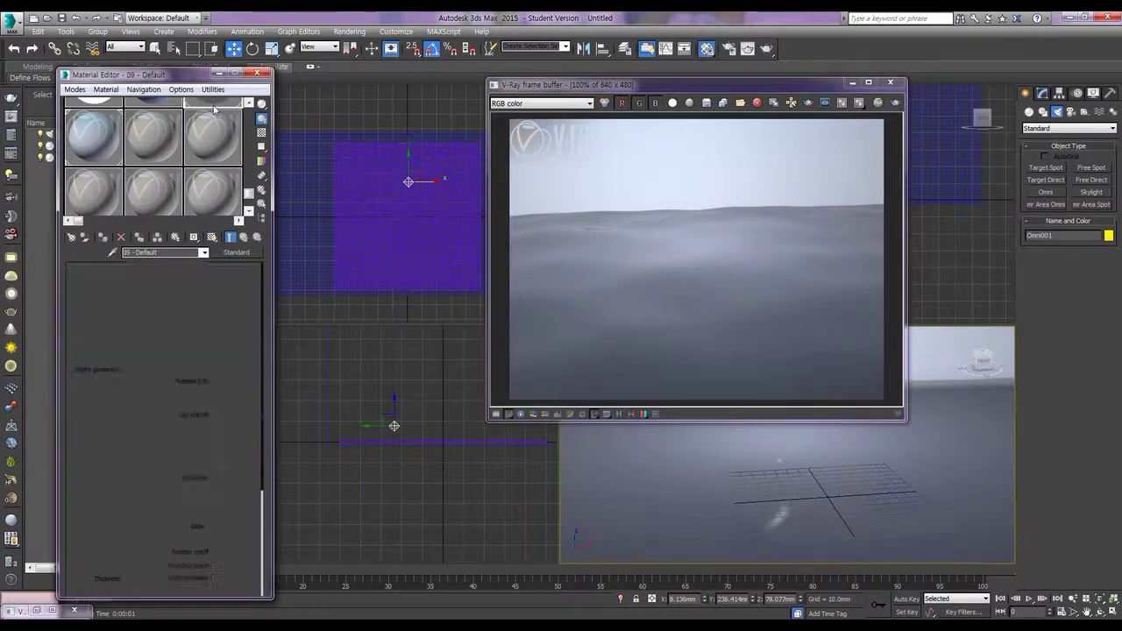
left_click_drag(254, 205, 256, 153)
left_click(138, 358)
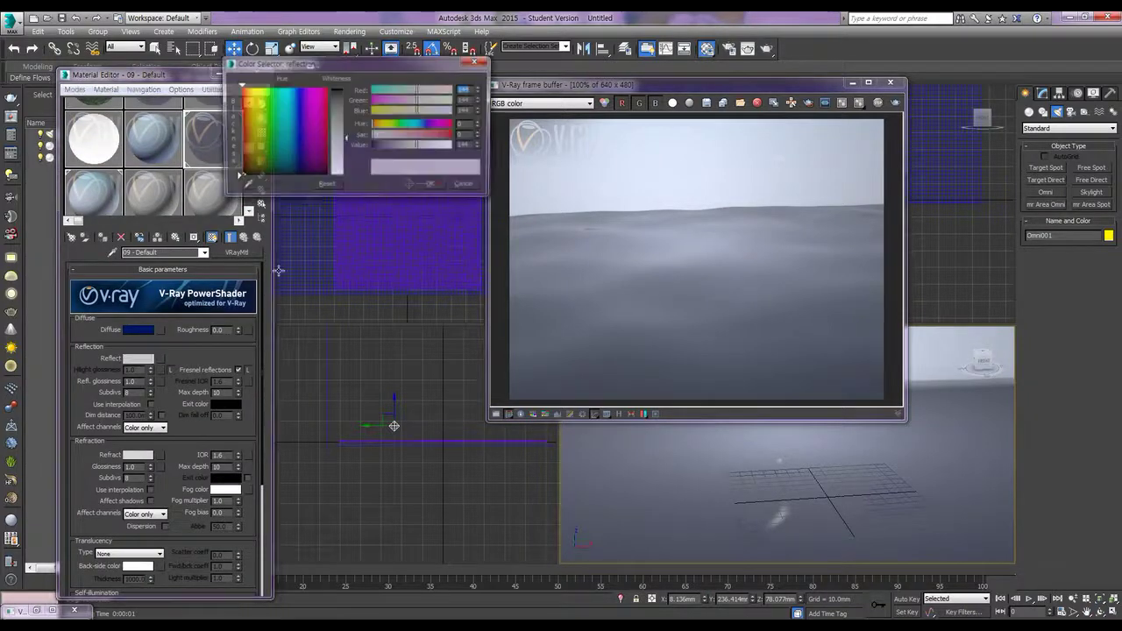
left_click_drag(345, 154, 345, 150)
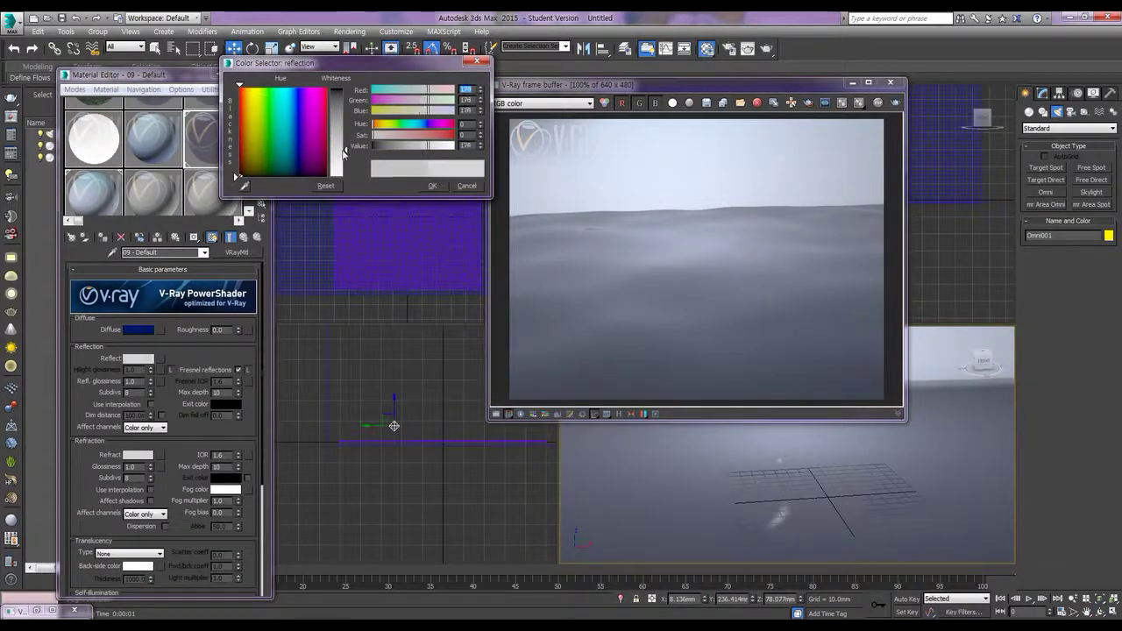
left_click(432, 186)
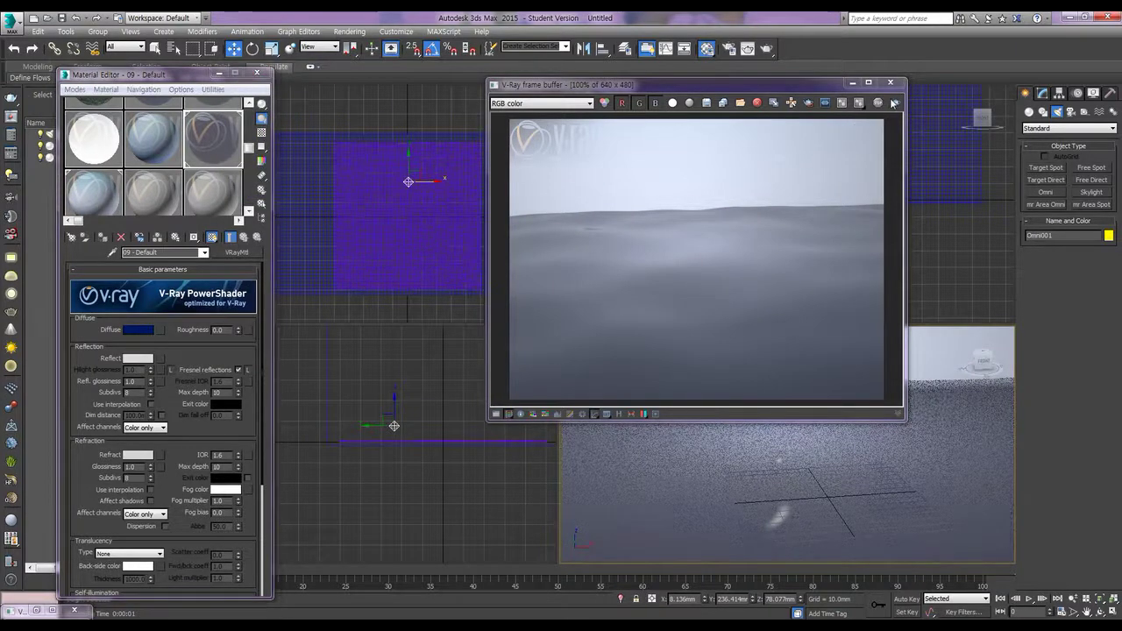
key("shift+q")
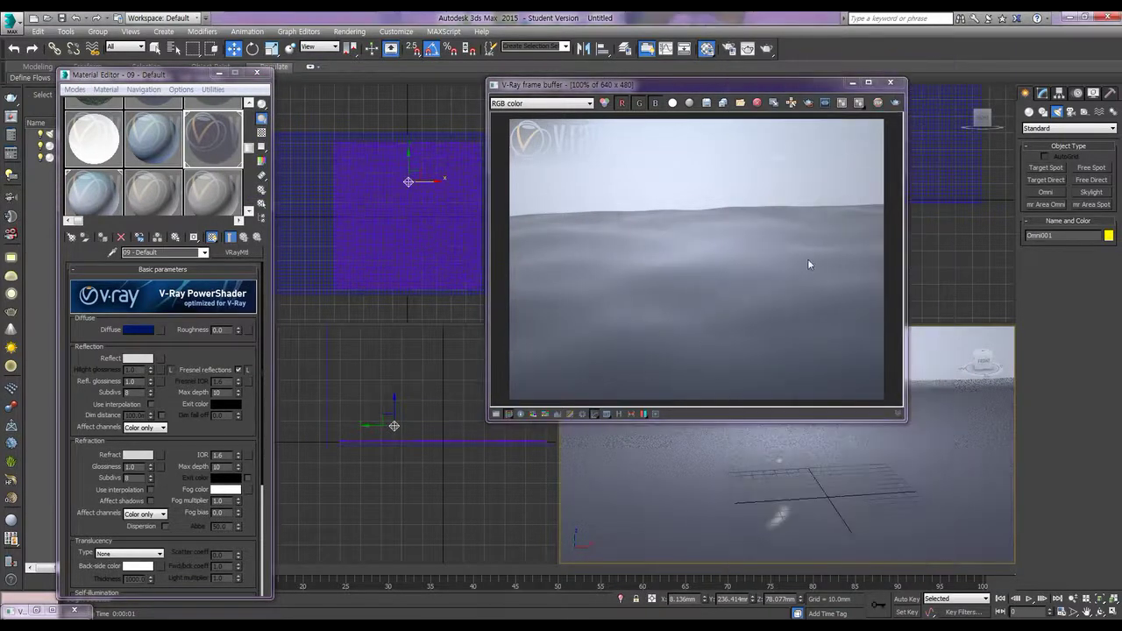
- Assign a Noise map to the water material's Bump slot
left_click(203, 271)
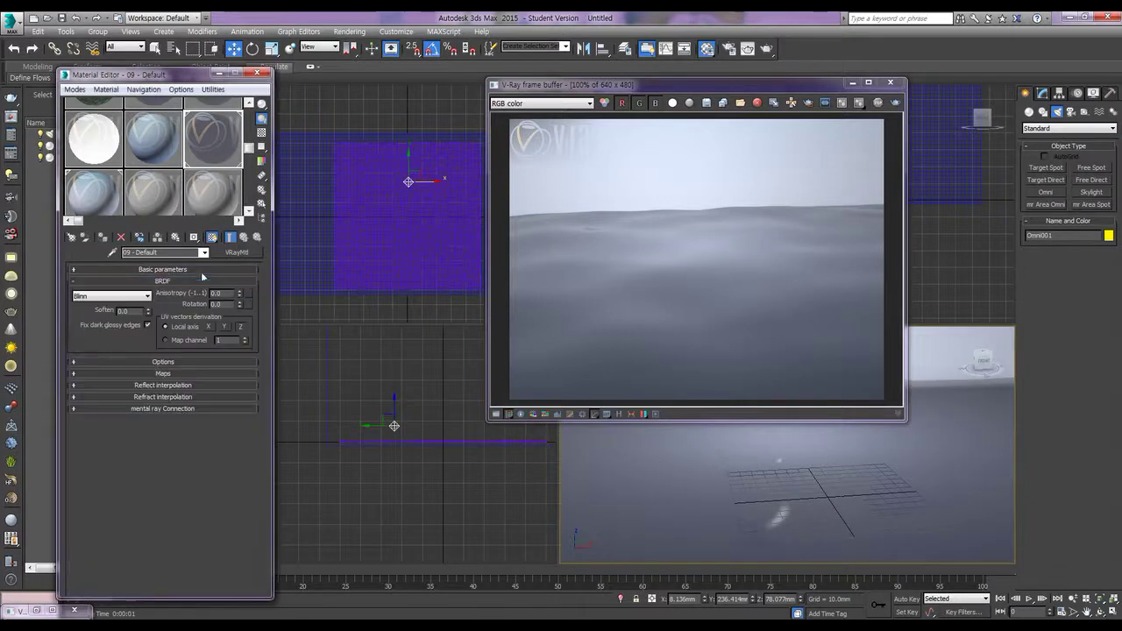
left_click(166, 375)
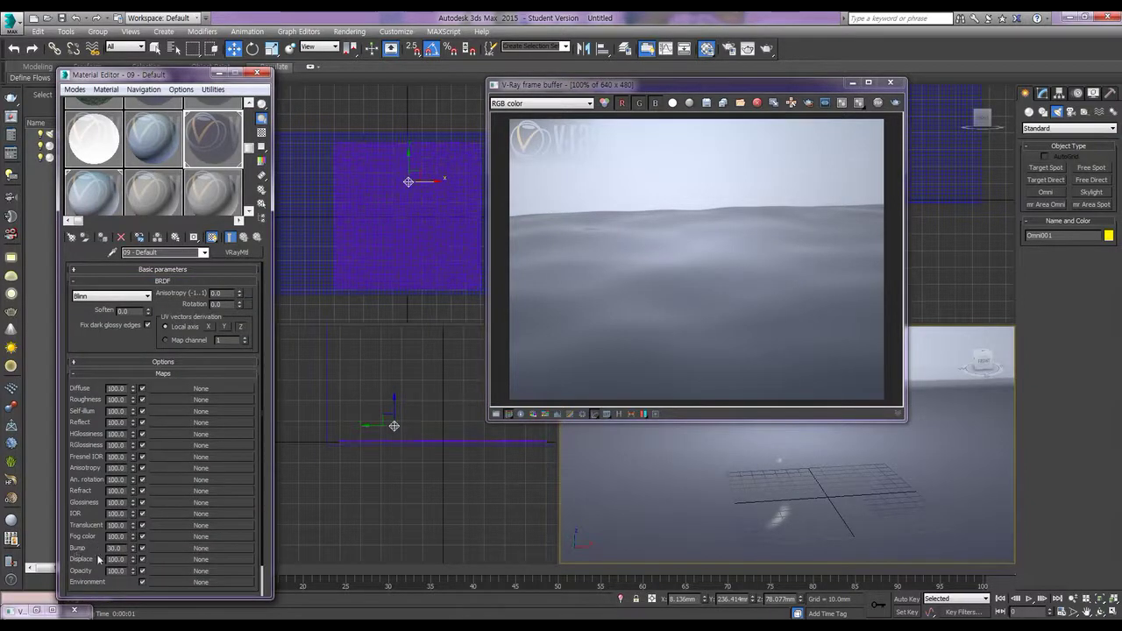
left_click(165, 551)
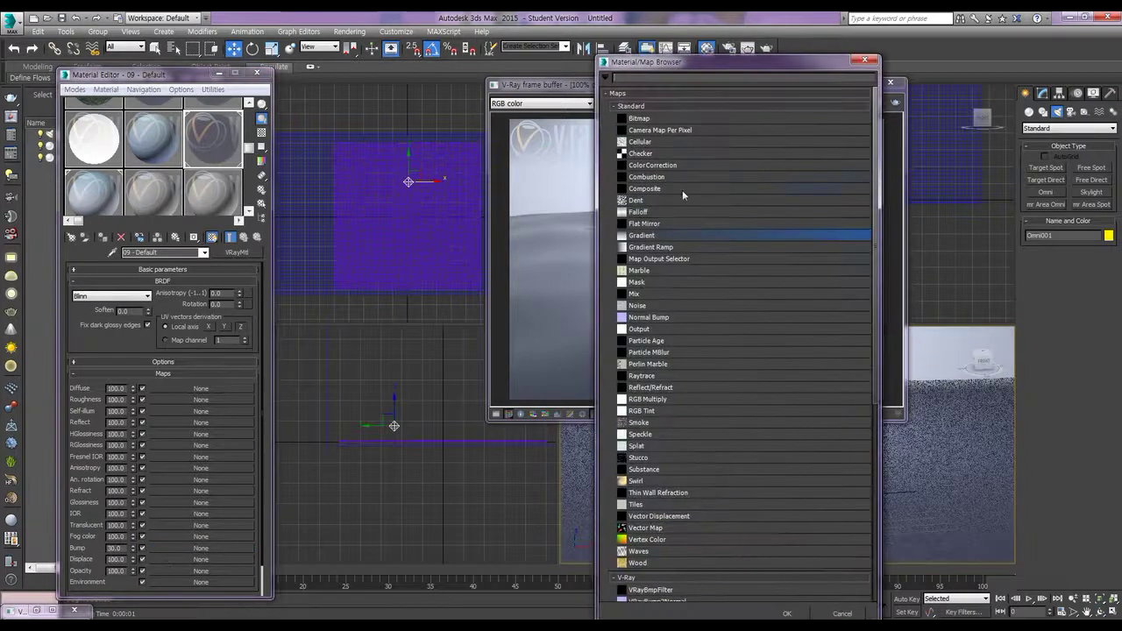
double_click(637, 305)
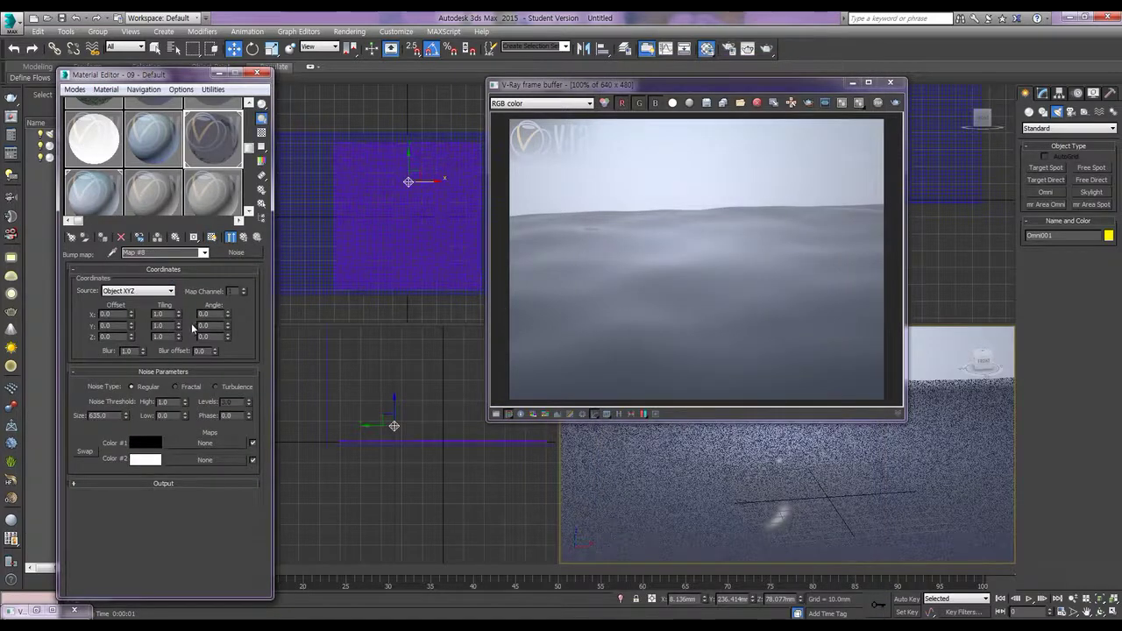
- Set the bump Noise map's size to 50 and render the perspective view
double_click(109, 415)
type("50")
key("Return")
left_click(893, 102)
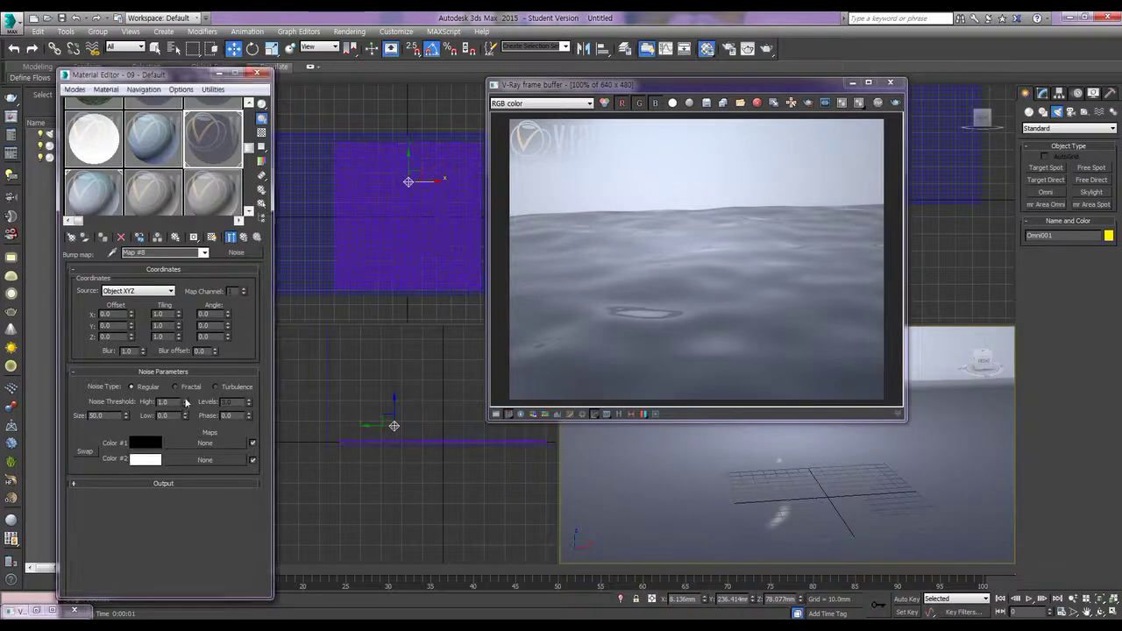
- Try bump noise sizes of 25 and 40, rendering the water with each
double_click(107, 416)
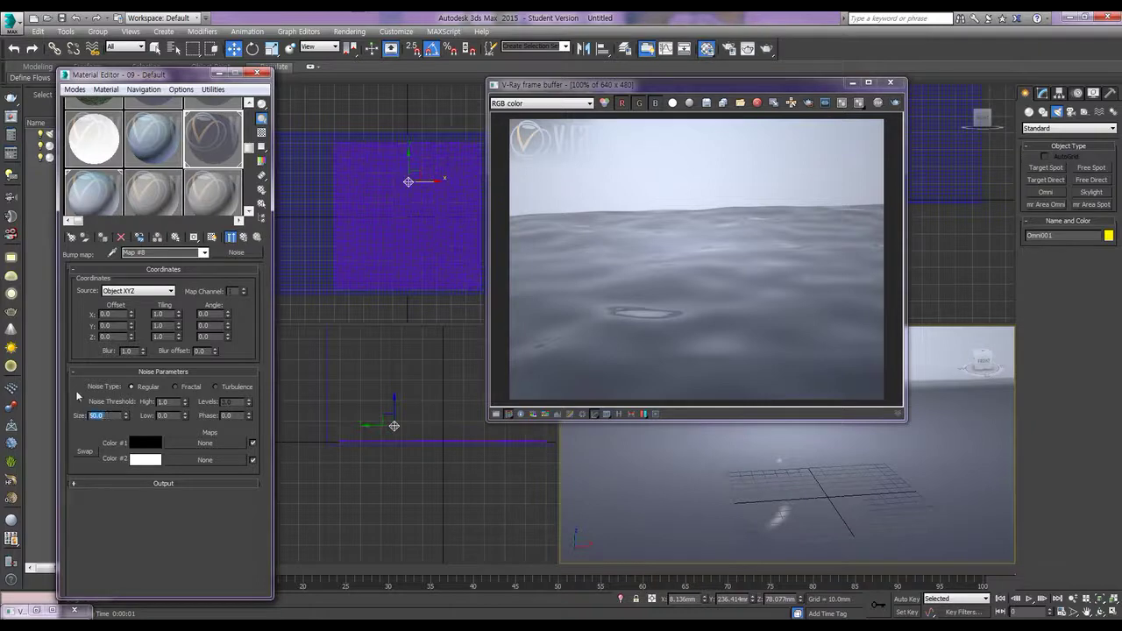
type("2")
left_click(895, 102)
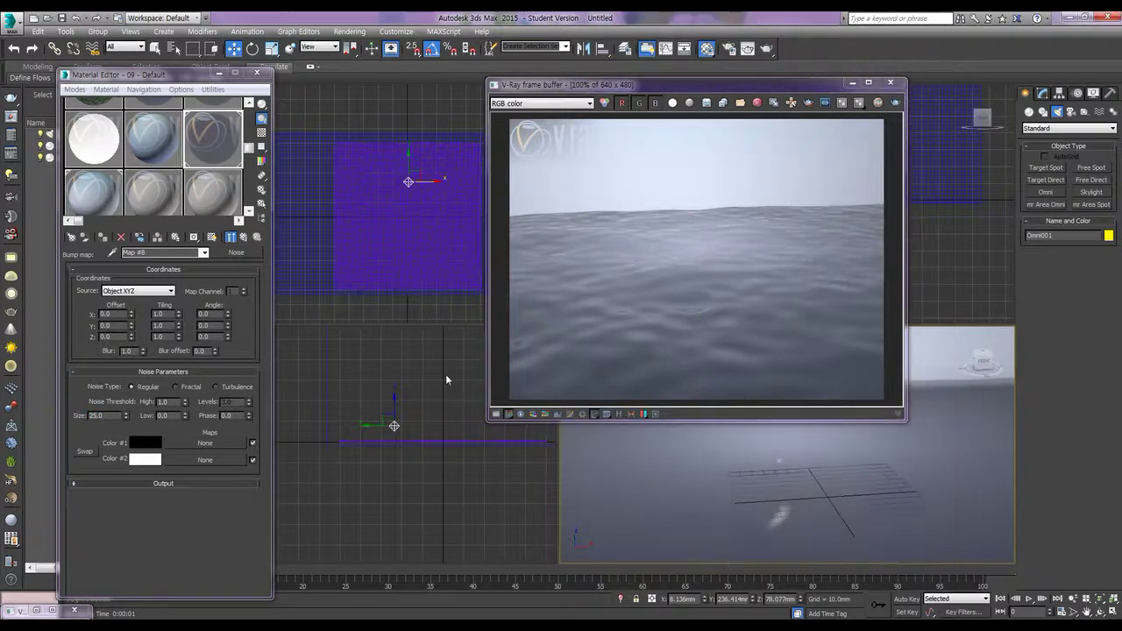
left_click(107, 416)
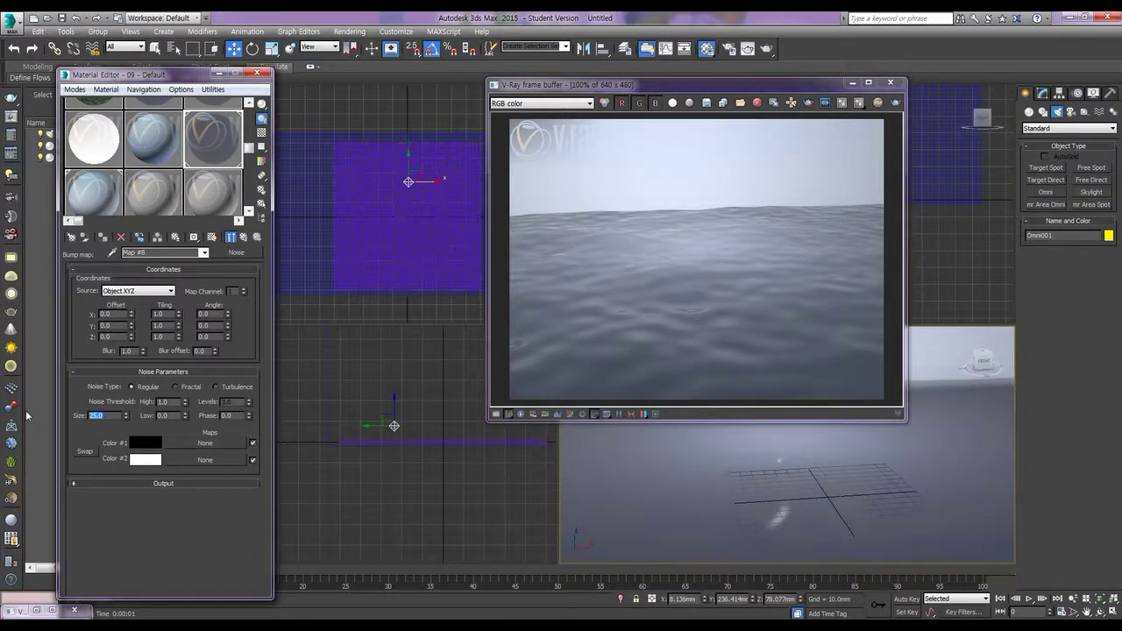
double_click(96, 415)
key("shift+q")
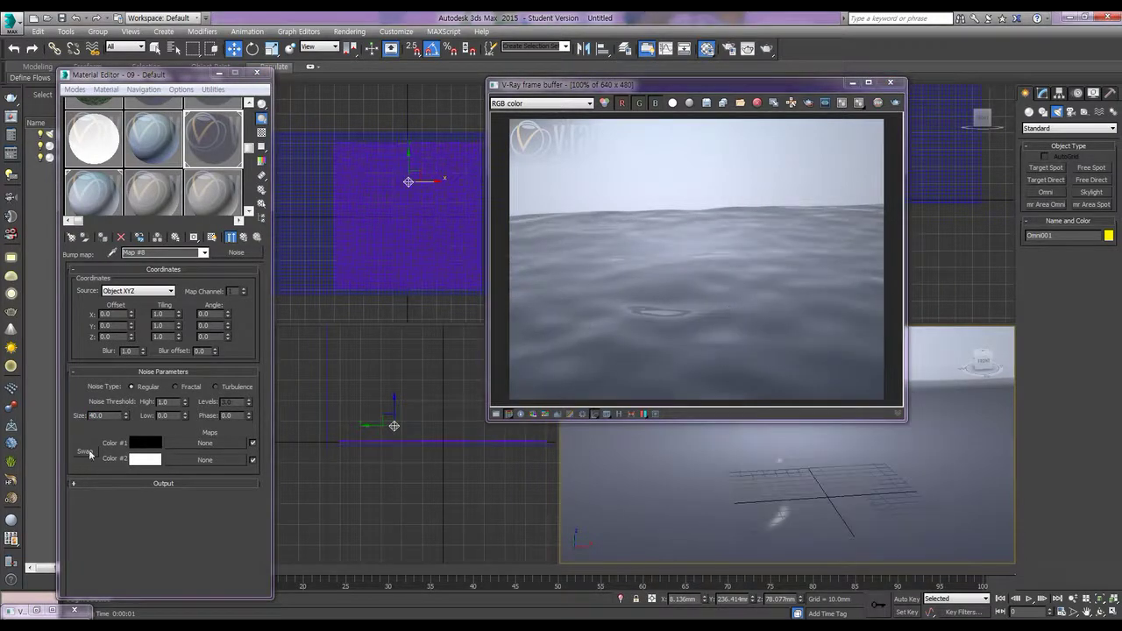
- Return the bump noise size to 50 and re-render the water
double_click(98, 416)
type("50")
key("Return")
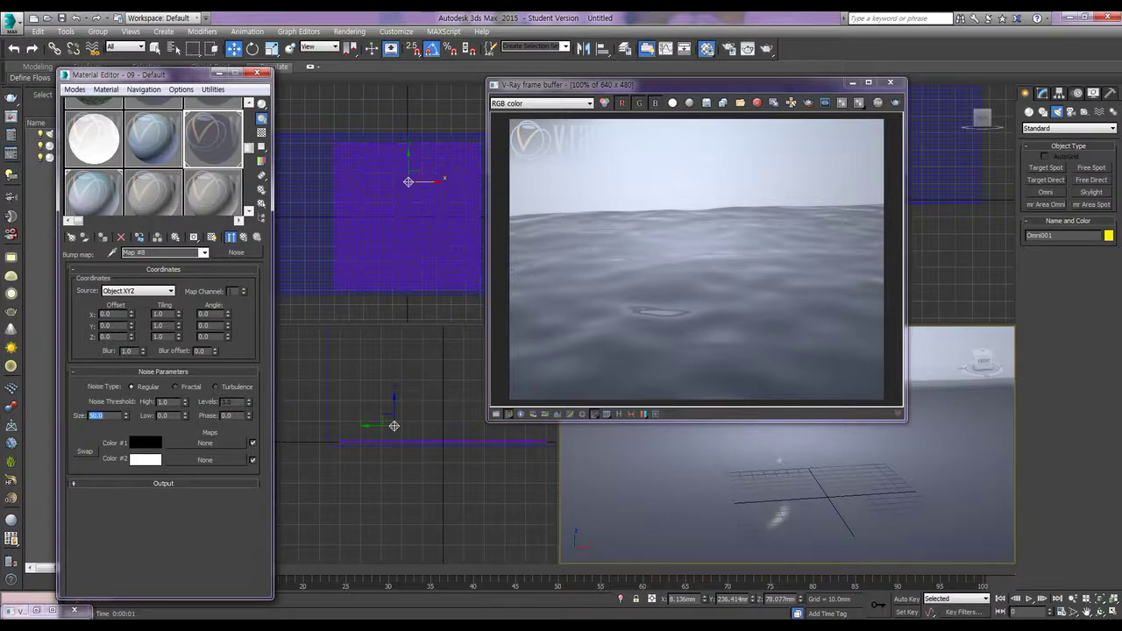
left_click(892, 106)
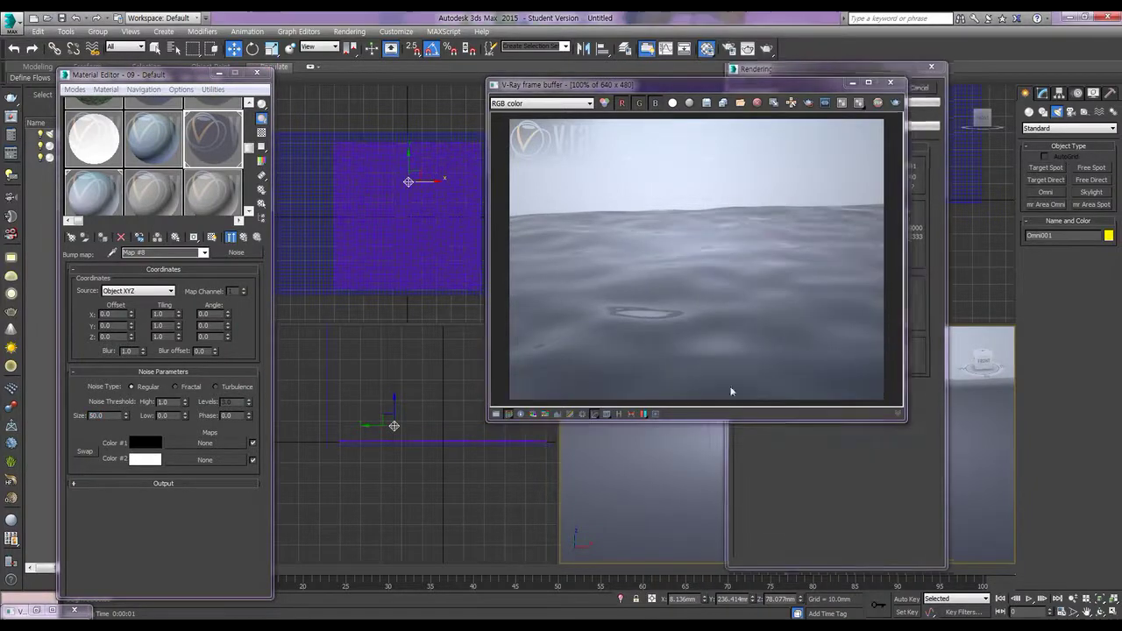
- Set the seed of the water plane's Noise modifier to 3 and turn on its Fractal option
left_click(1043, 93)
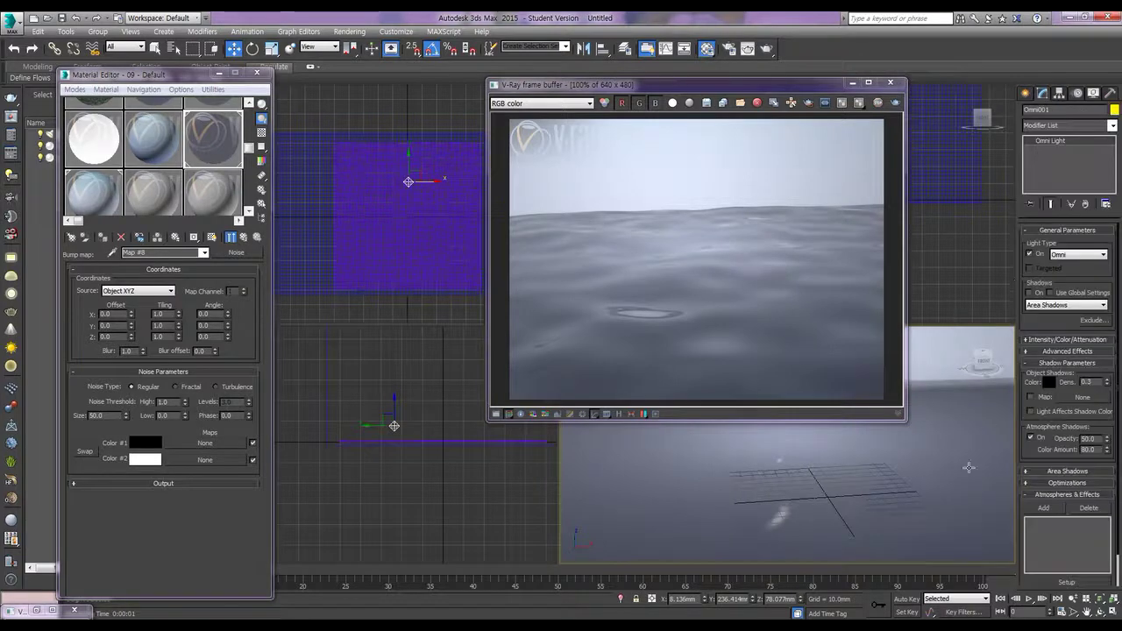
left_click(874, 513)
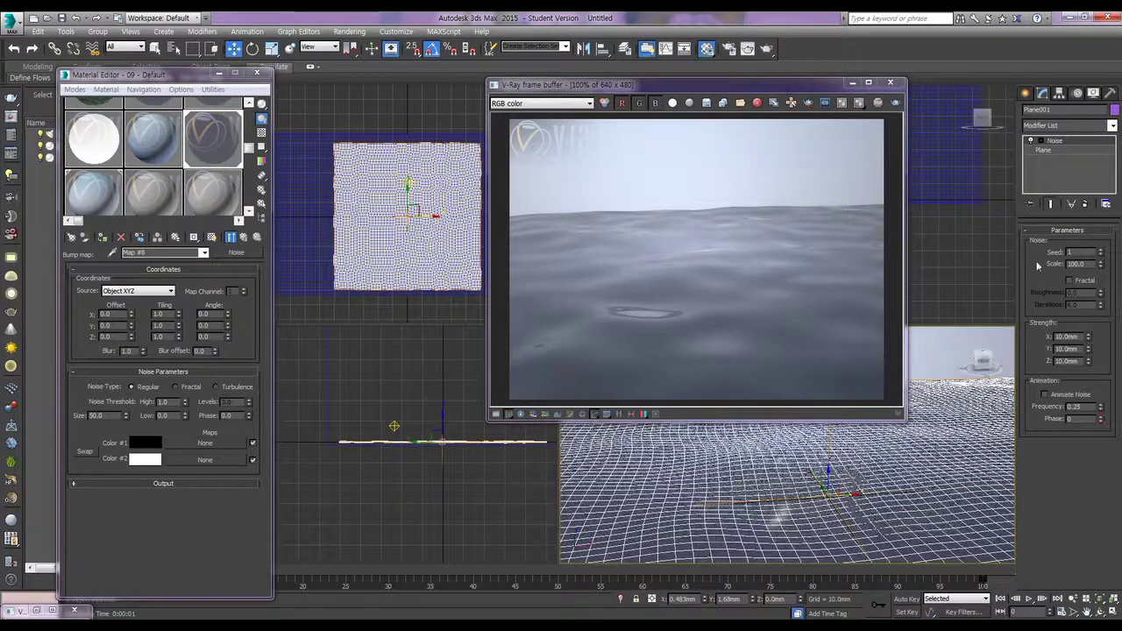
left_click(1101, 251)
left_click(1101, 251)
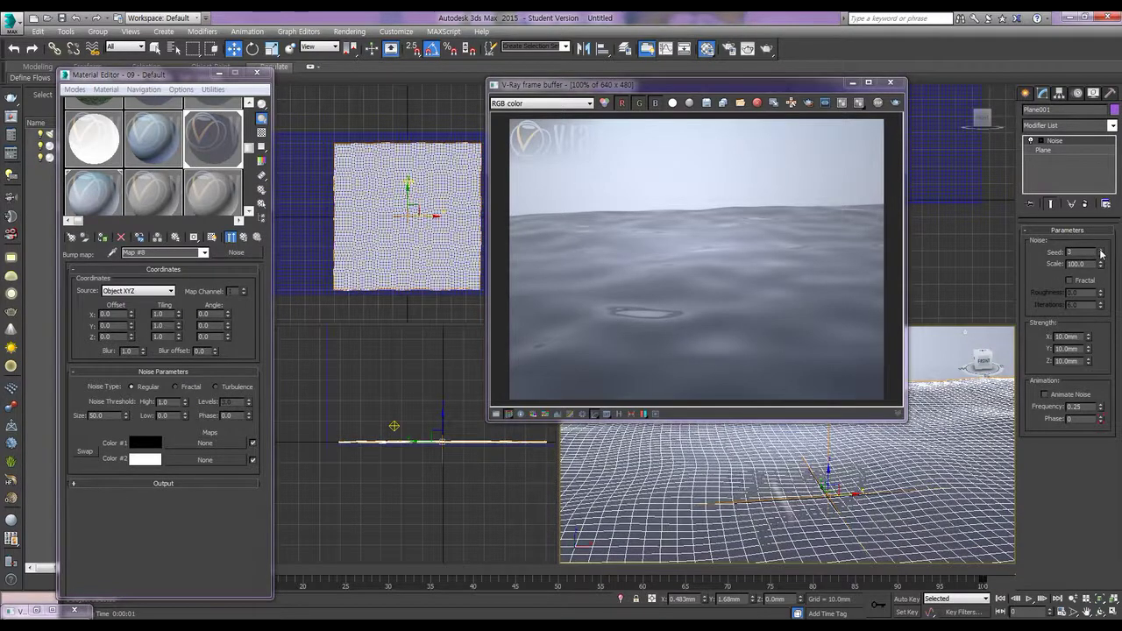
left_click(1072, 281)
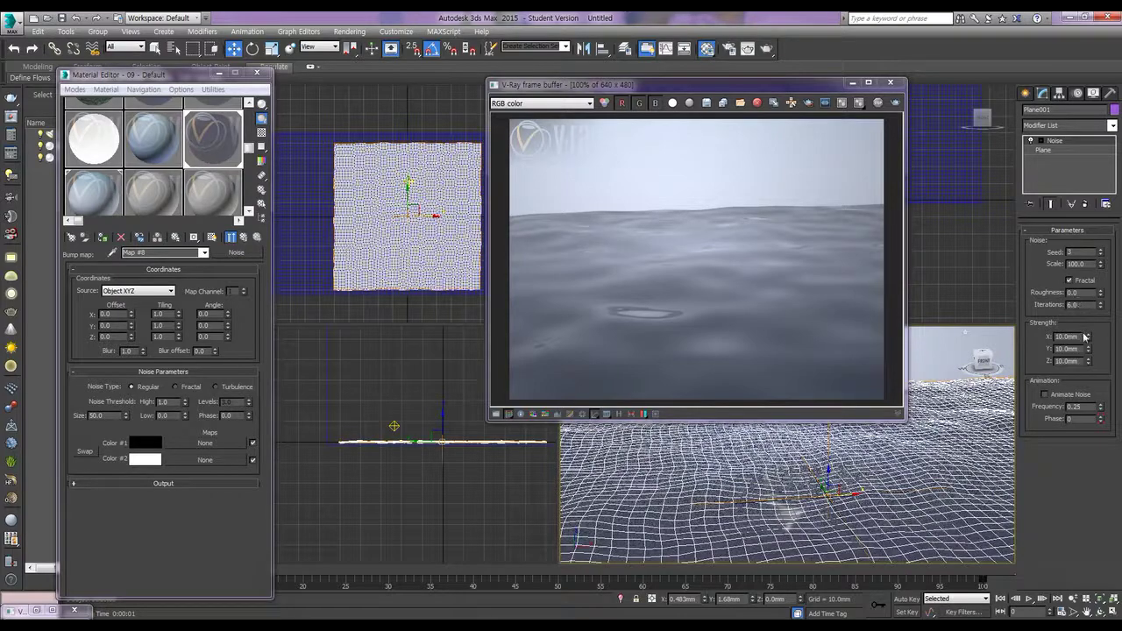
- Render the water with a fractal roughness of 0.64, and again with the roughness reduced to 0.38
left_click_drag(1102, 293, 1103, 230)
mouse_move(1101, 292)
left_mouse_down()
mouse_move(1109, 176)
mouse_move(1111, 275)
left_mouse_up()
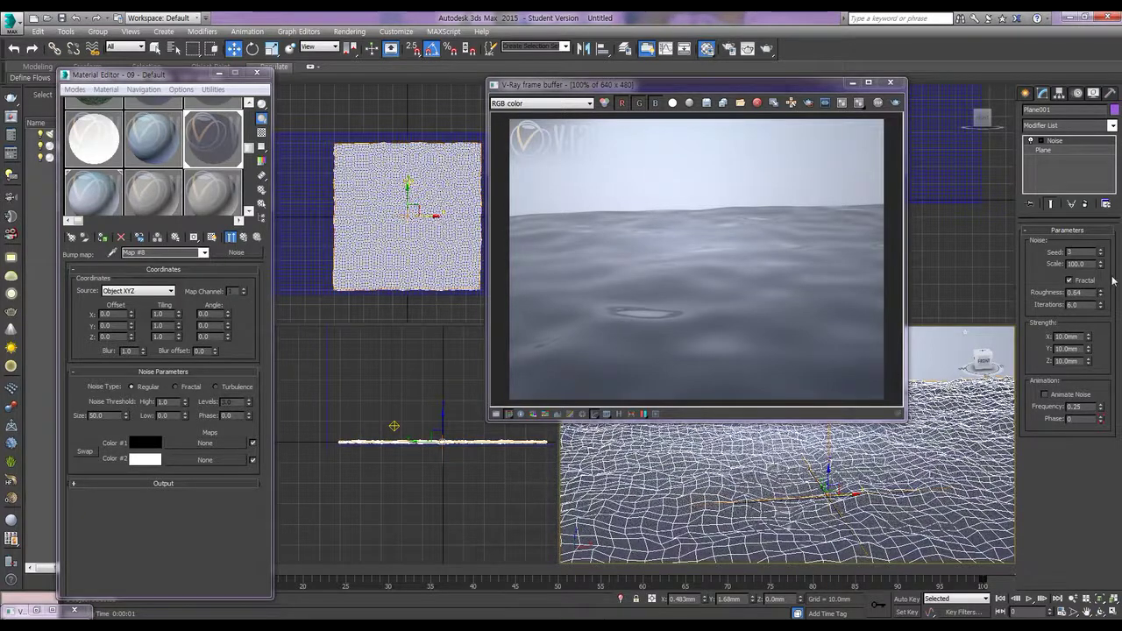
left_click(895, 102)
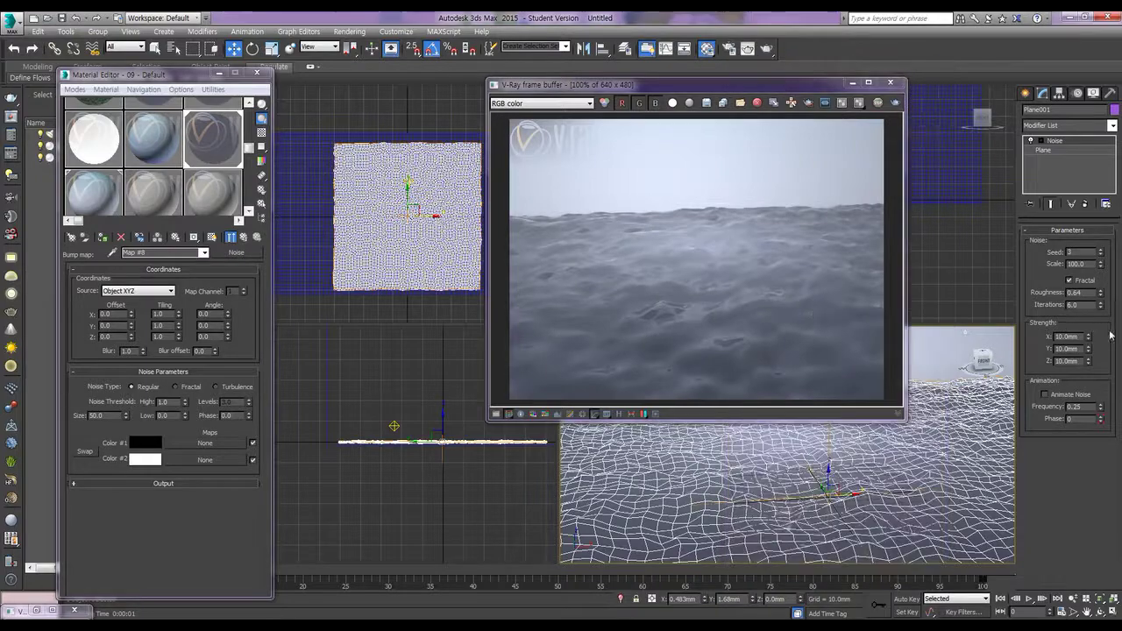
left_click_drag(1107, 295, 1112, 327)
key("shift+q")
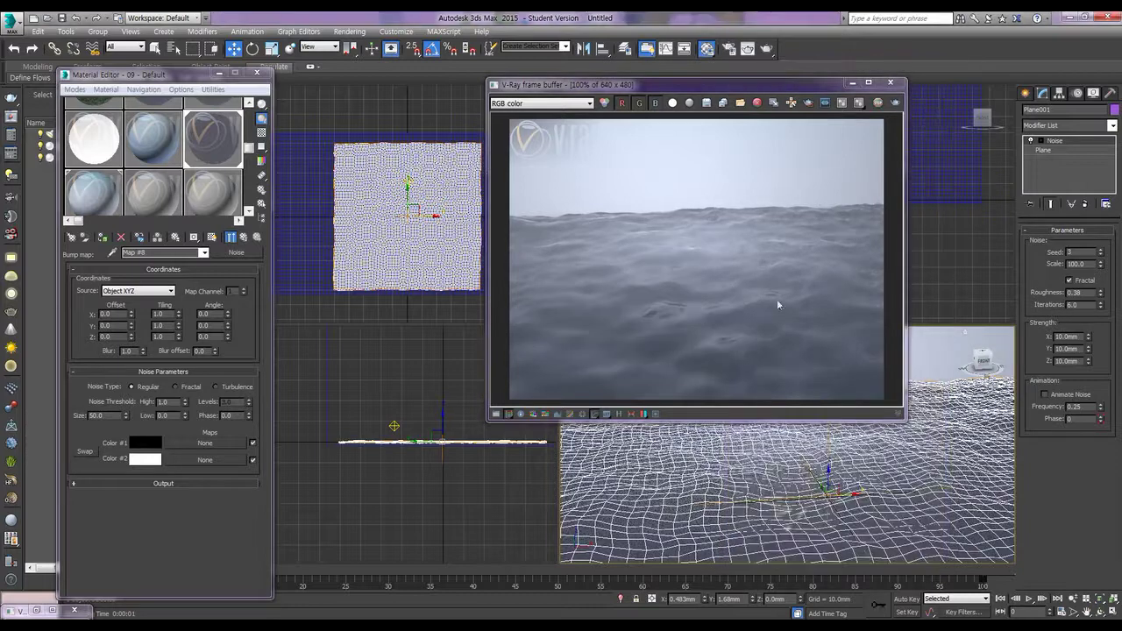
- Add a MeshSmooth modifier with 2 iterations to the water plane and render the result
left_click(1057, 125)
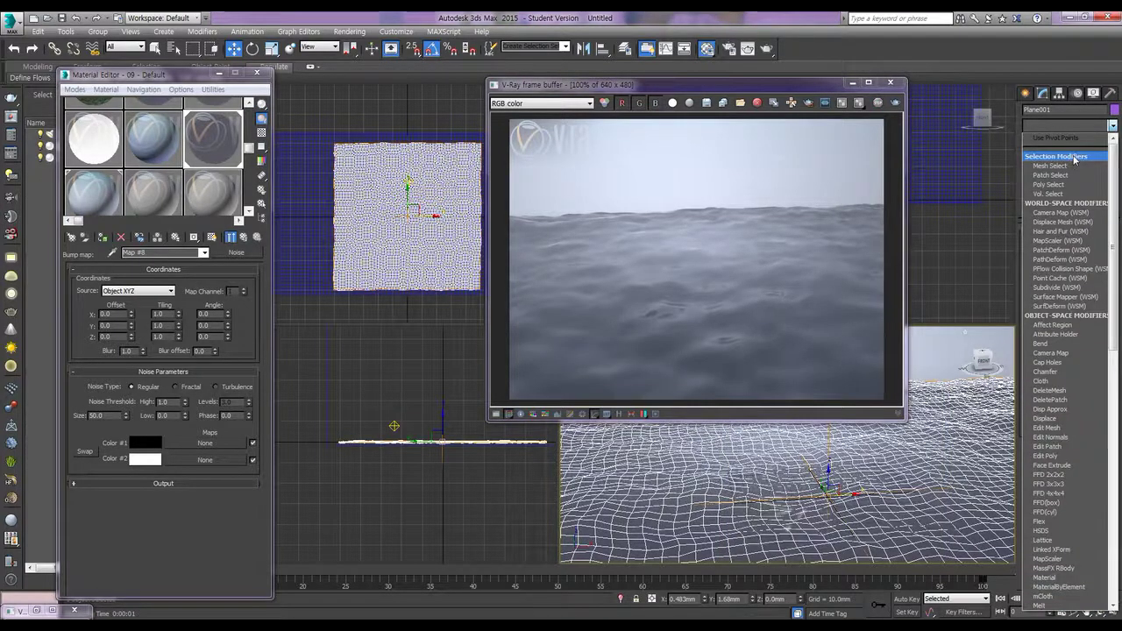
scroll(1061, 302, "down", 1)
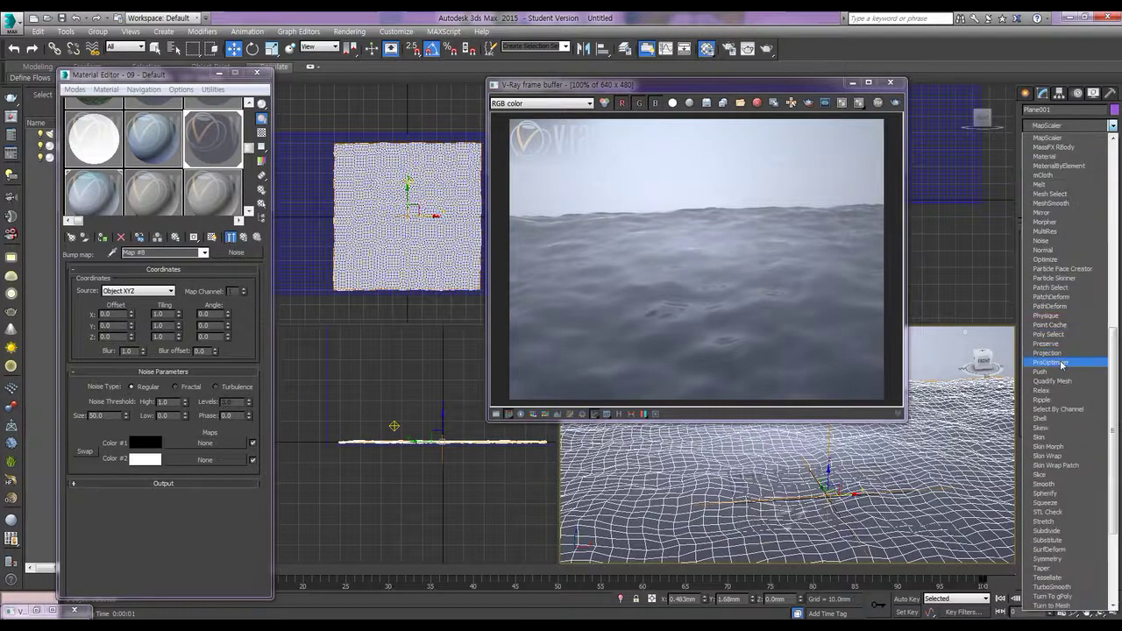
scroll(1062, 364, "down", 3)
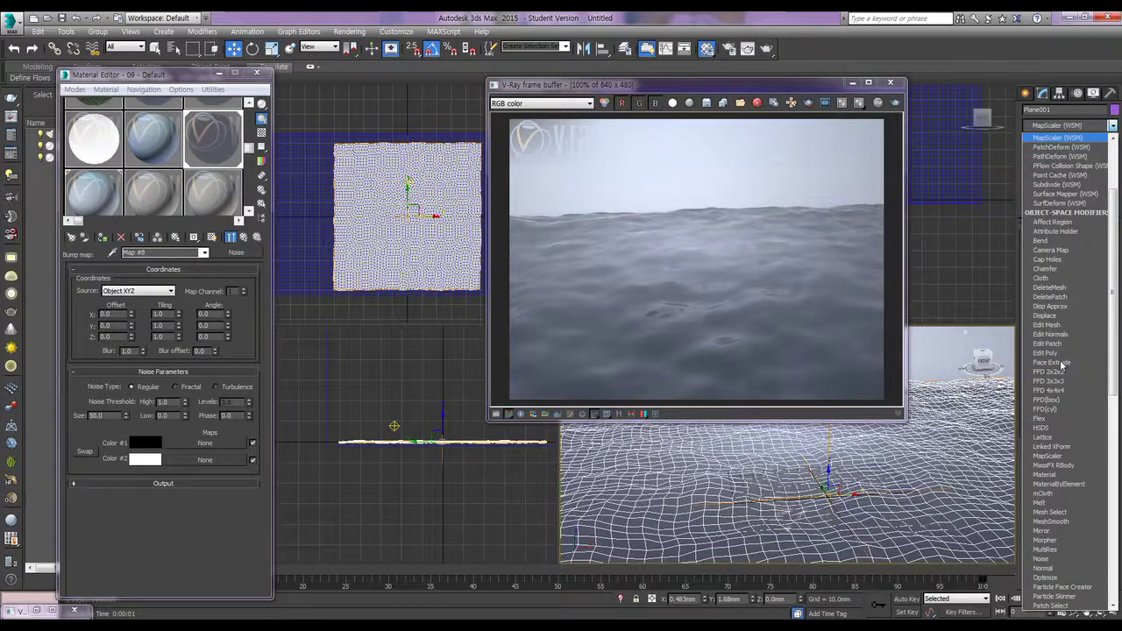
scroll(1062, 364, "down", 10)
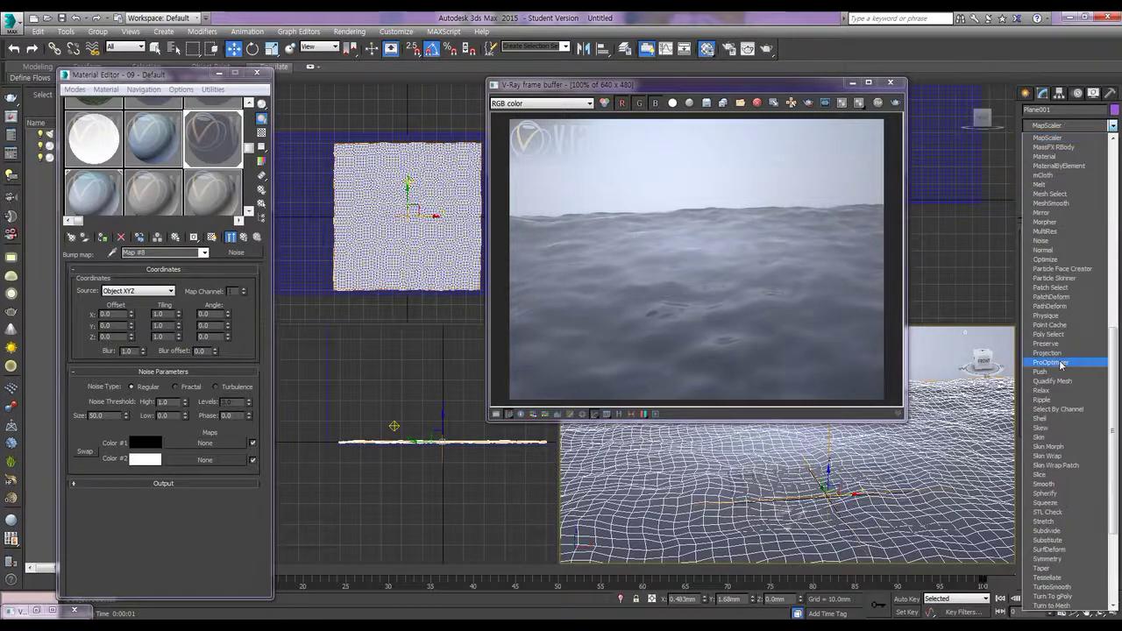
left_click(1055, 203)
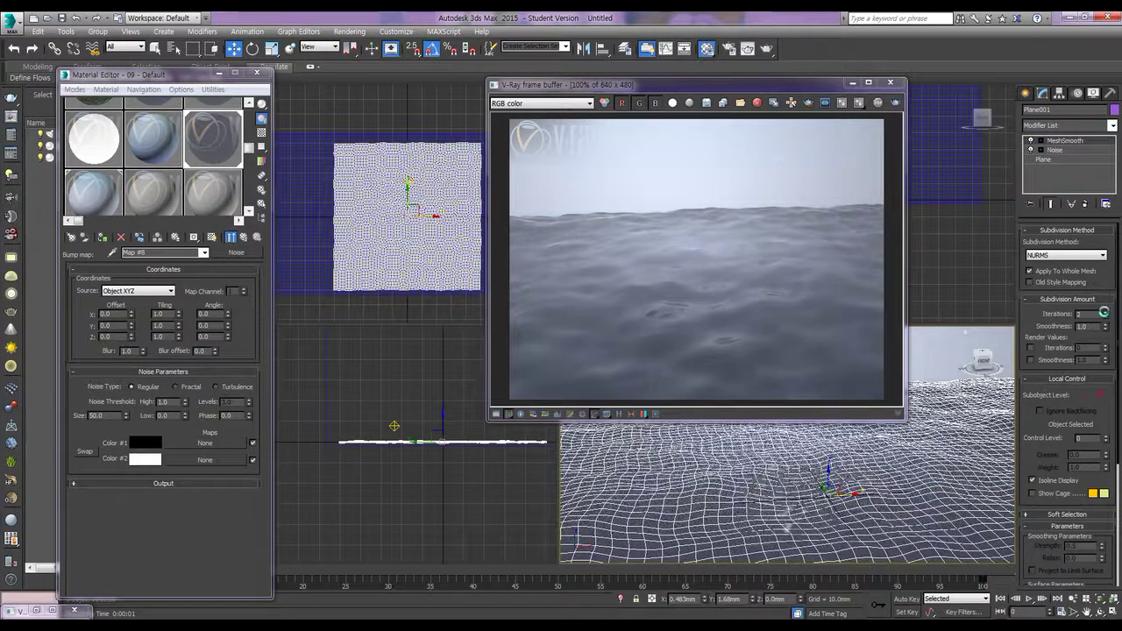
left_click(1105, 318)
left_click(895, 102)
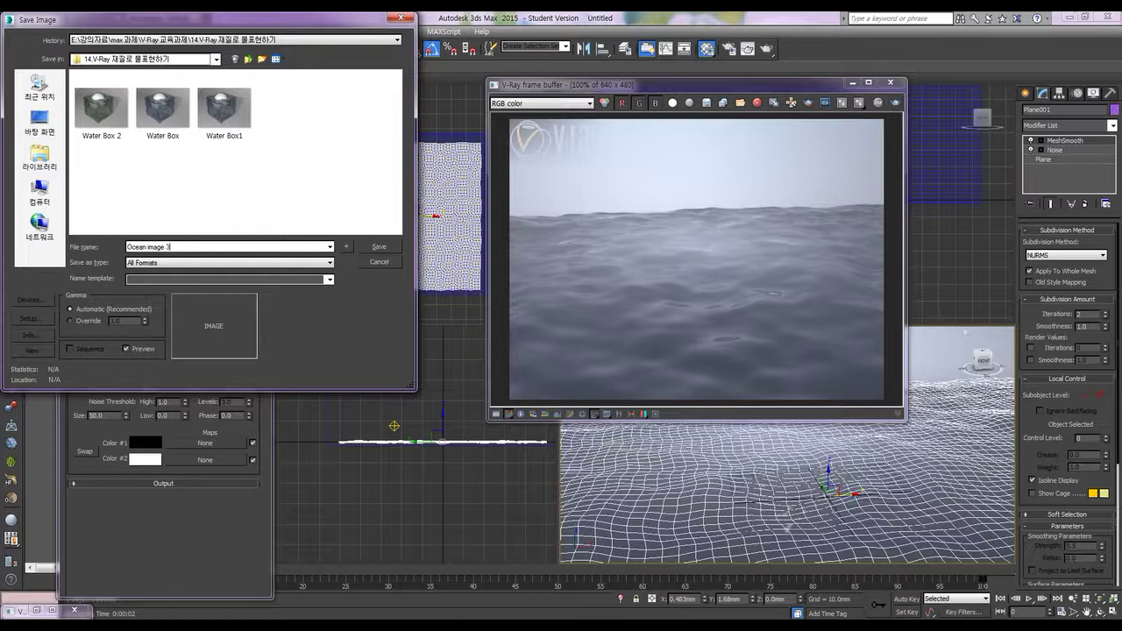
- Save the rendered image as a JPEG file named "Ocean image 3"
key("ctrl+a")
left_click(165, 254)
key("j")
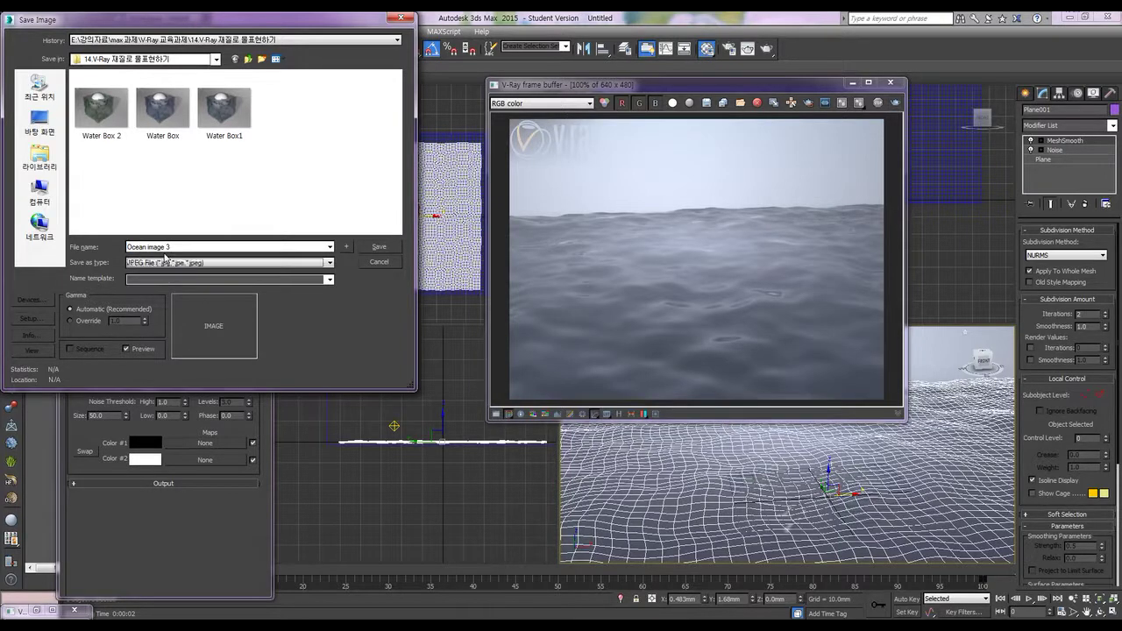
key("Return")
key("Return")
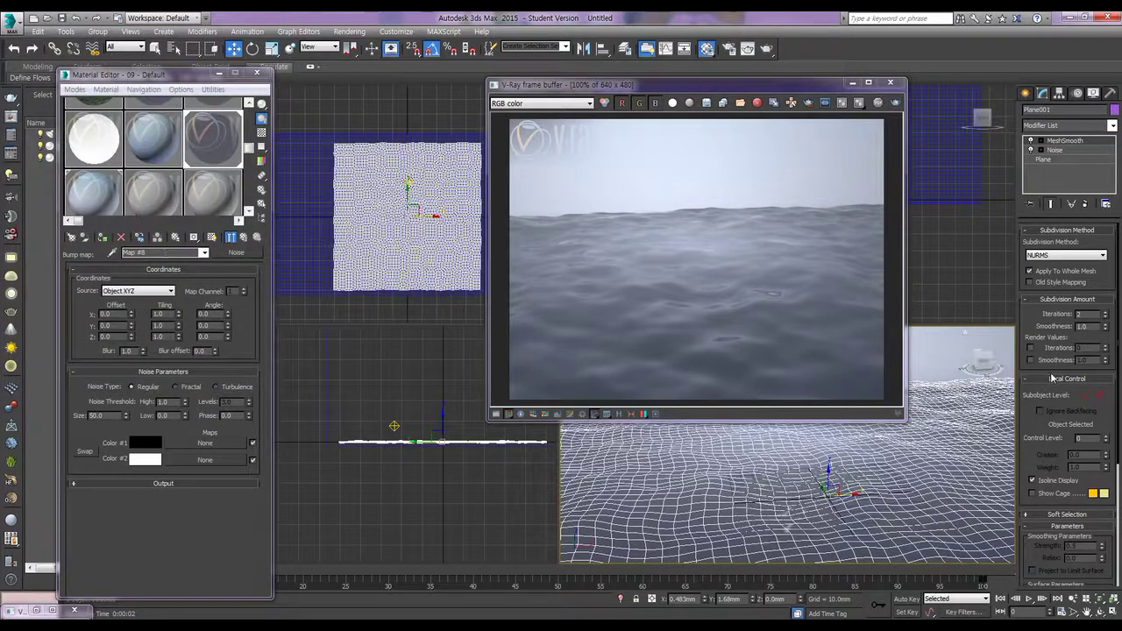
- Render the water with 3 MeshSmooth iterations, and again with the iterations set to 1
left_click(1106, 312)
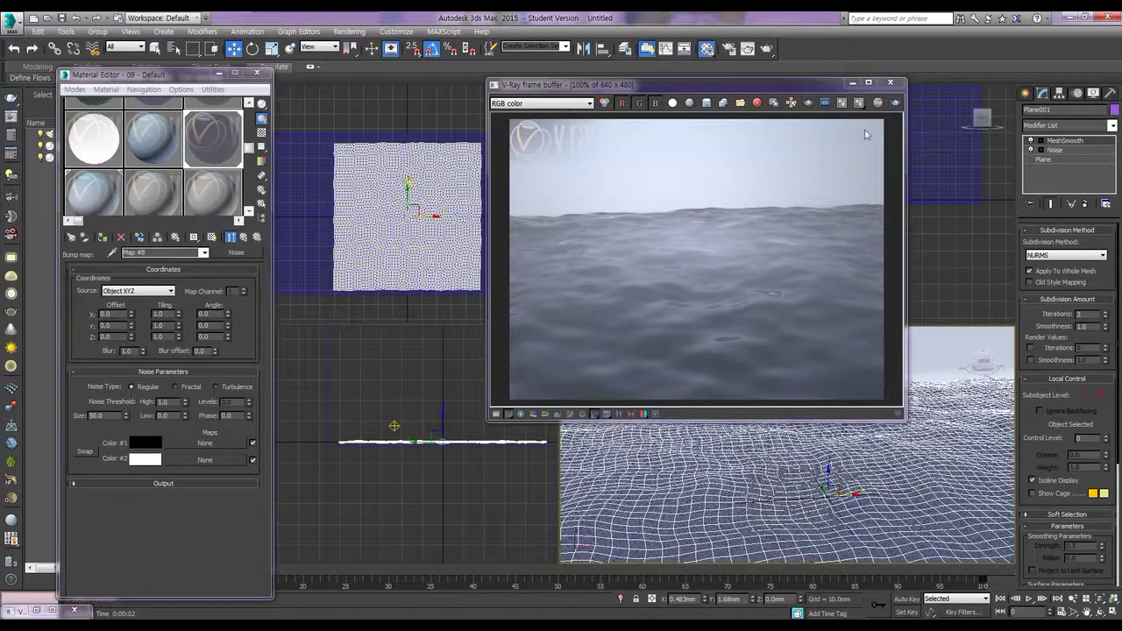
left_click(894, 104)
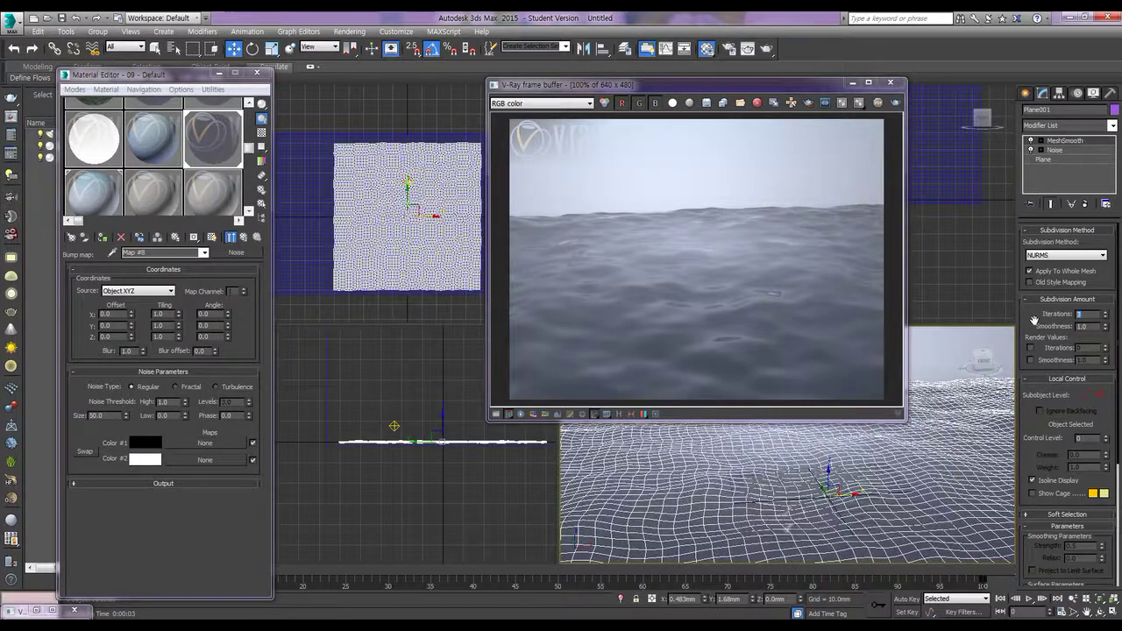
left_click(894, 107)
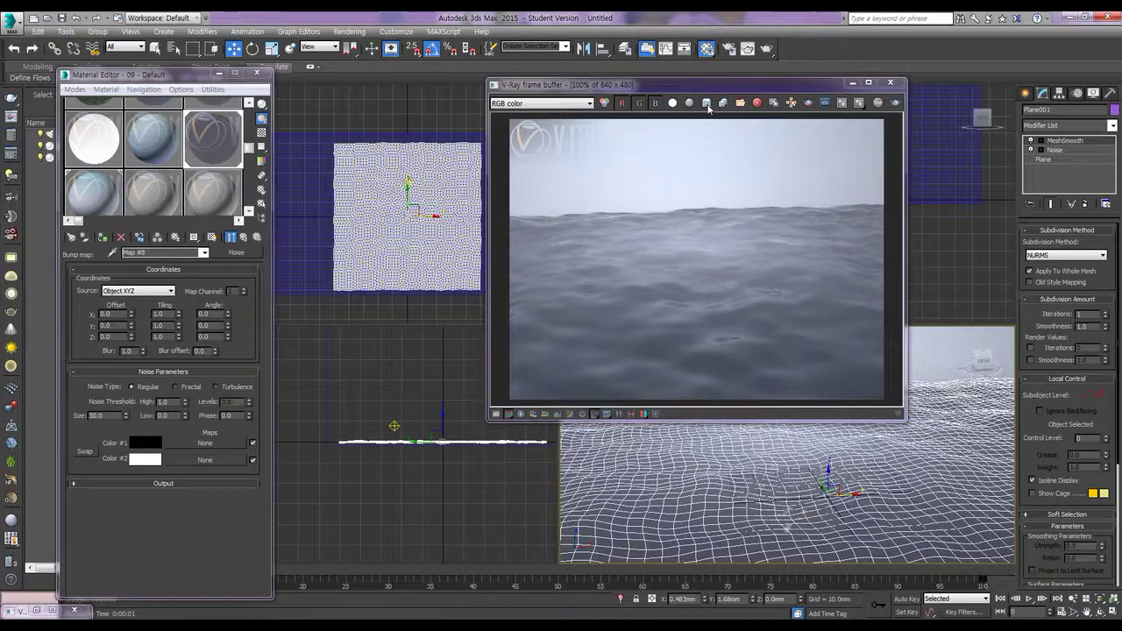
- Save the new render as a JPEG file named "Ocean image 2" in the same folder
left_click(707, 105)
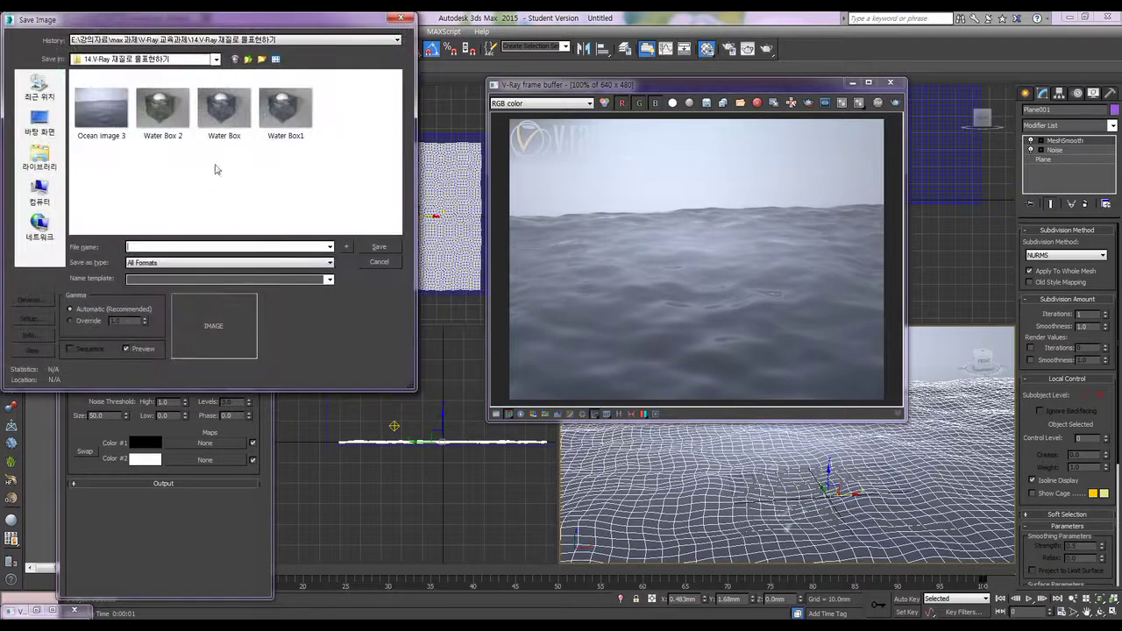
left_click(100, 109)
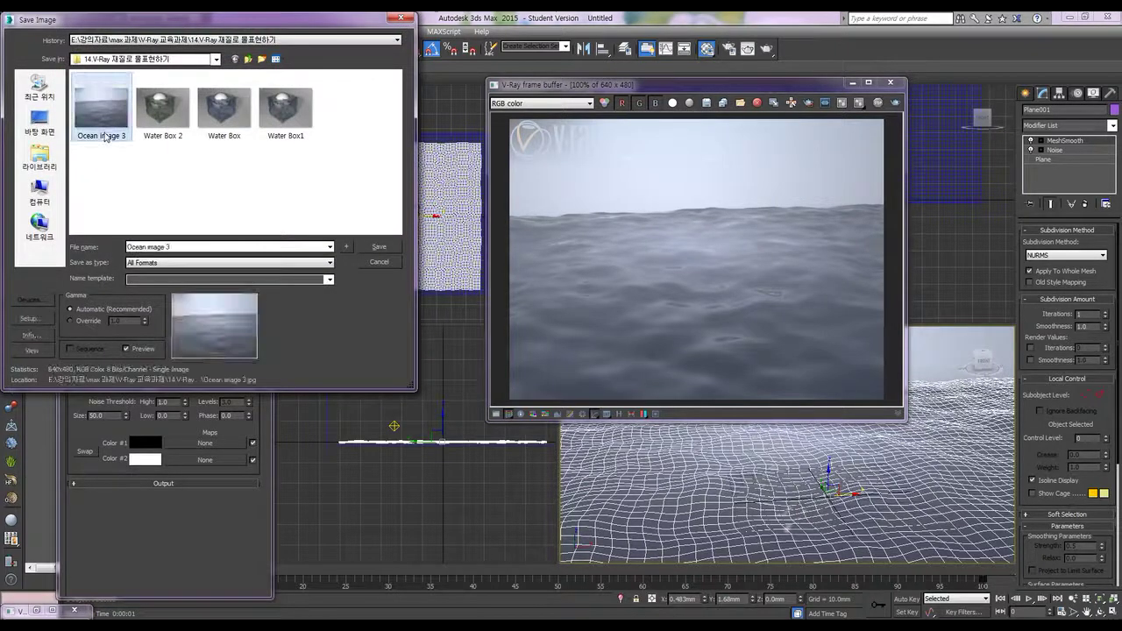
double_click(167, 247)
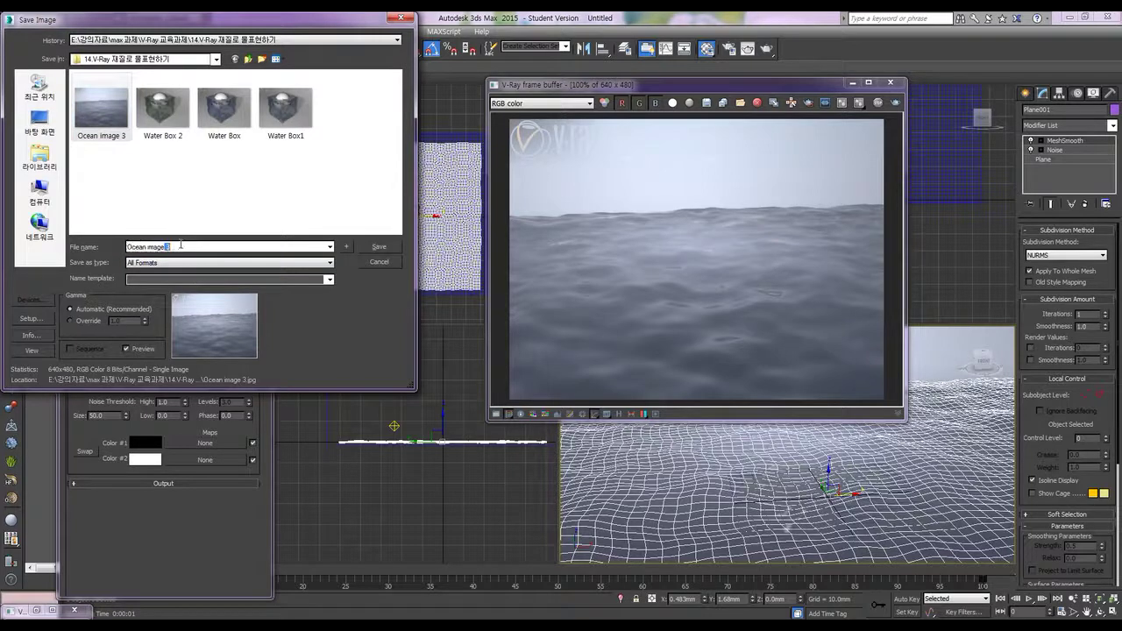
type("2")
left_click(304, 264)
key("j")
key("Return")
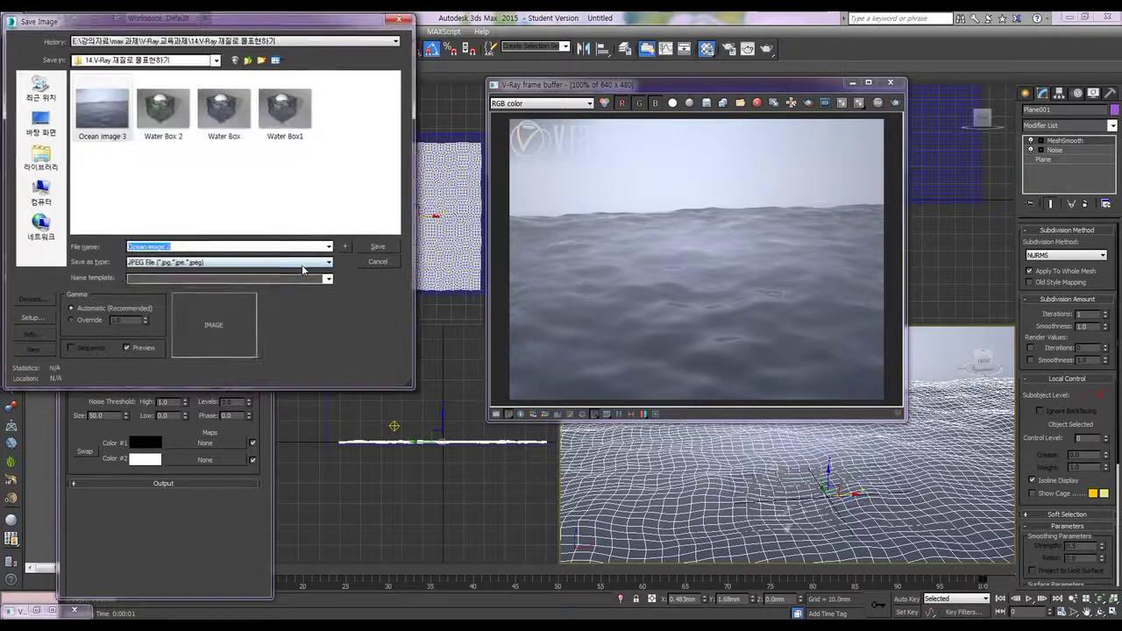
left_click(377, 246)
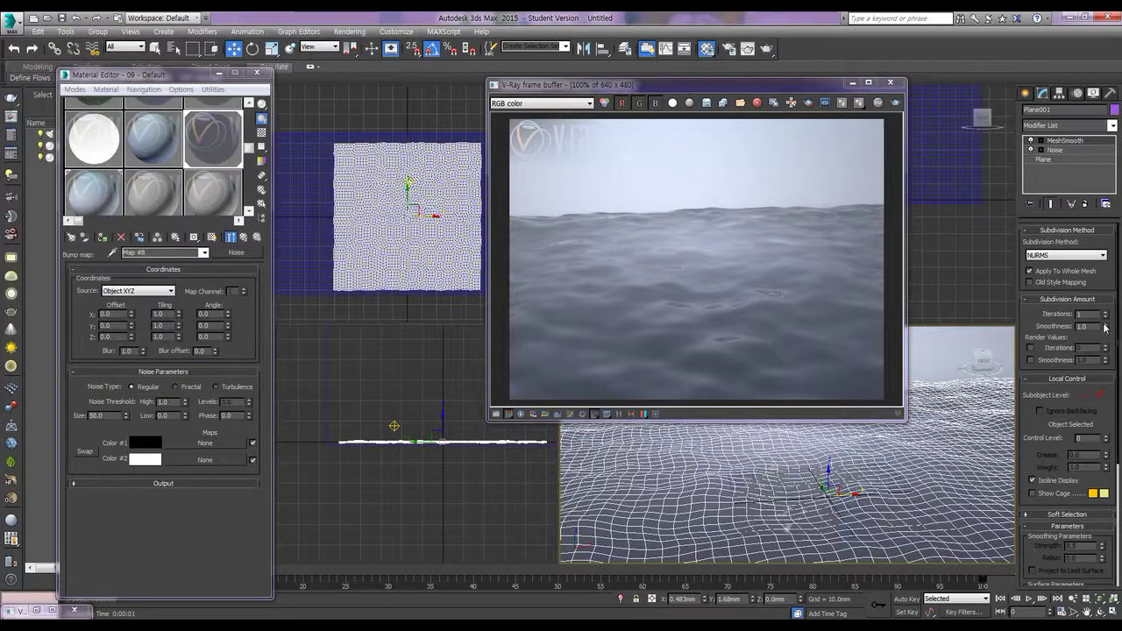
- Toggle the MeshSmooth modifier to compare its effect on the water plane, and delete it from the stack
left_click(1041, 143)
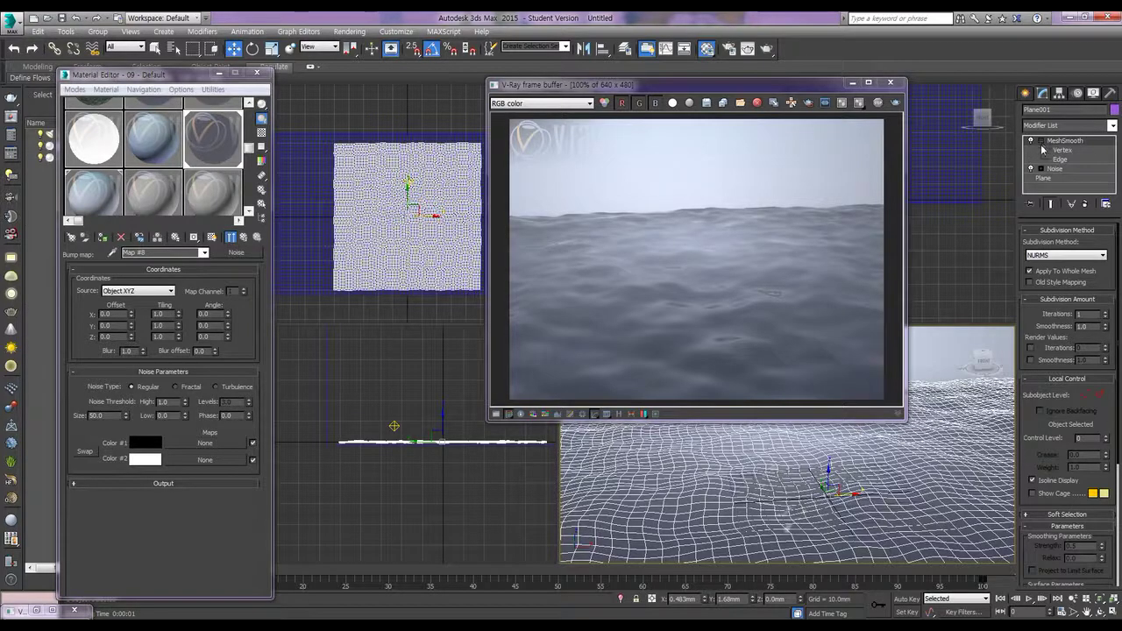
left_click(1032, 168)
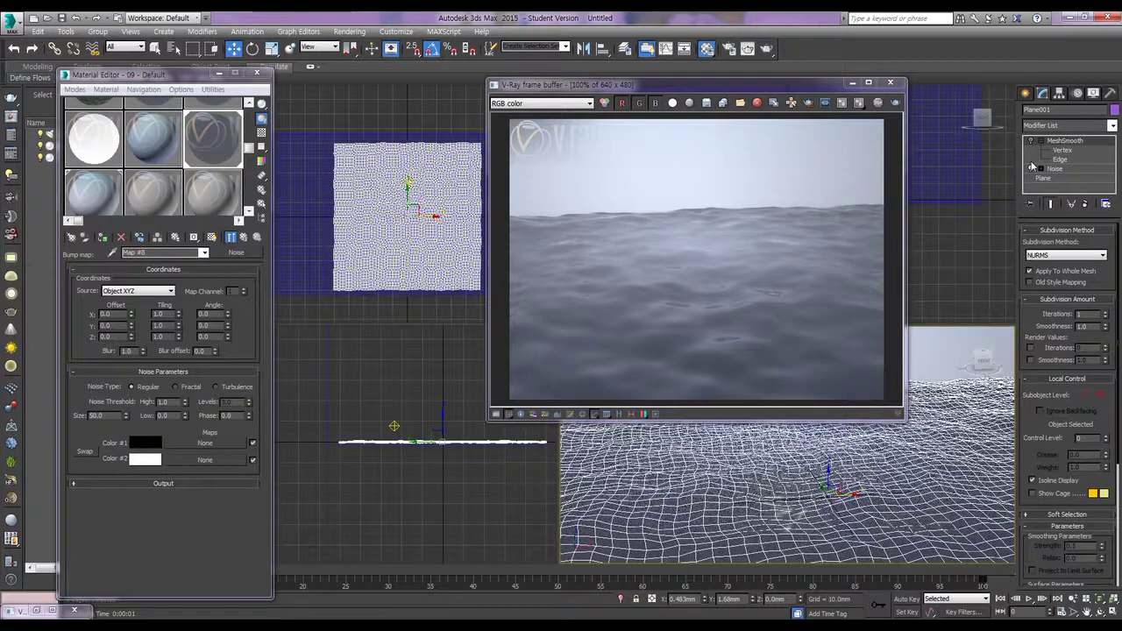
left_click(1032, 142)
right_click(1057, 143)
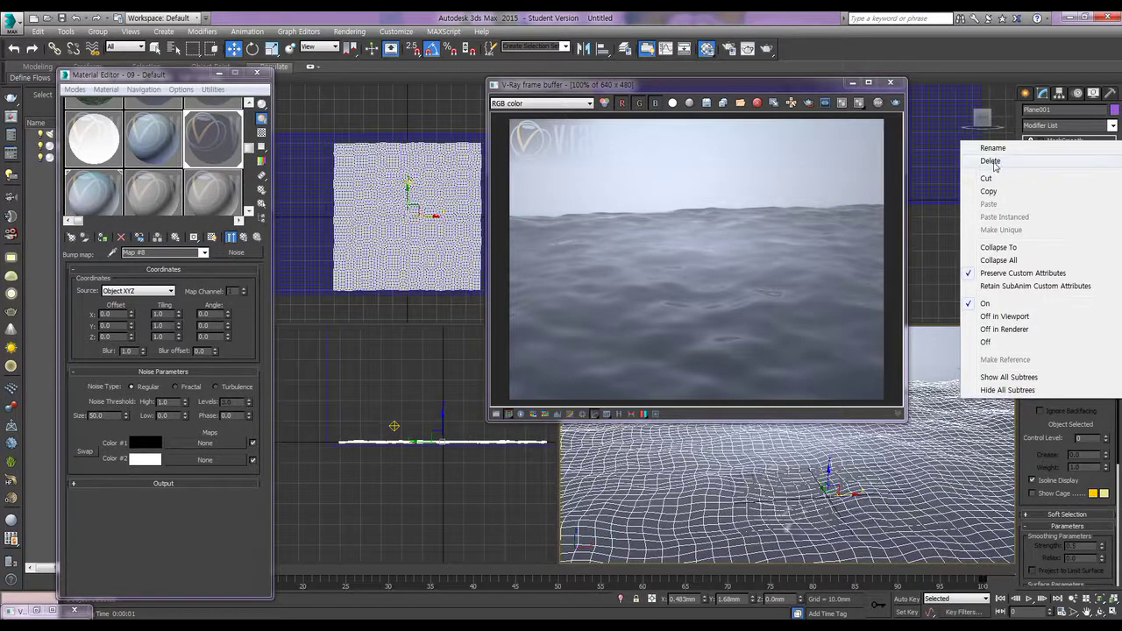
left_click(991, 161)
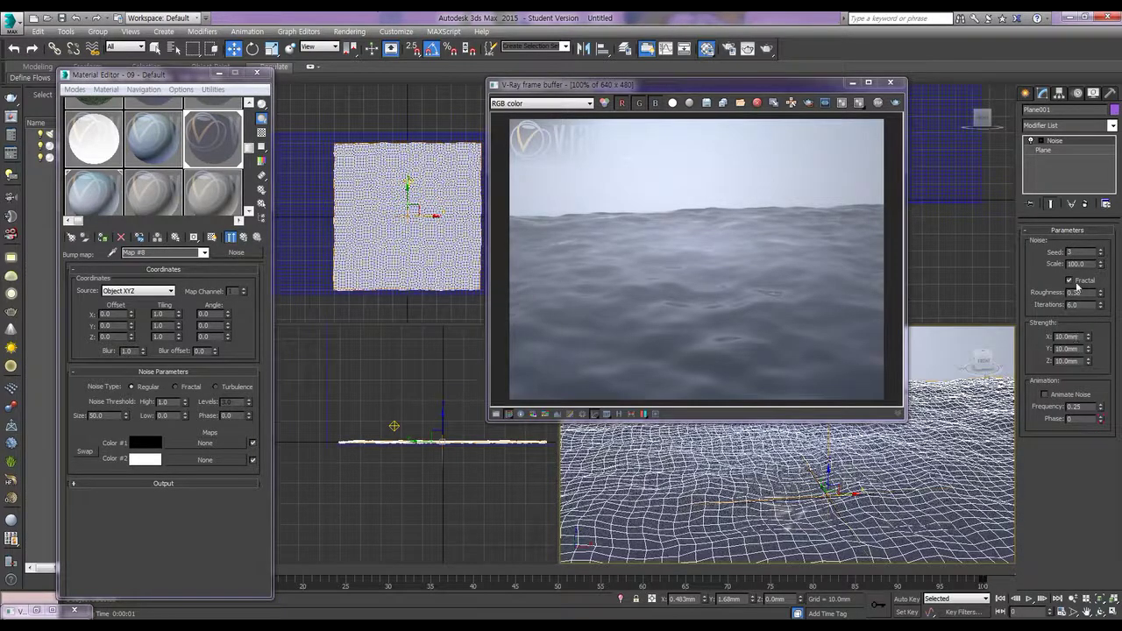
- Turn off the Noise modifier's Fractal option and re-render the water
left_click(1069, 281)
key("shift+q")
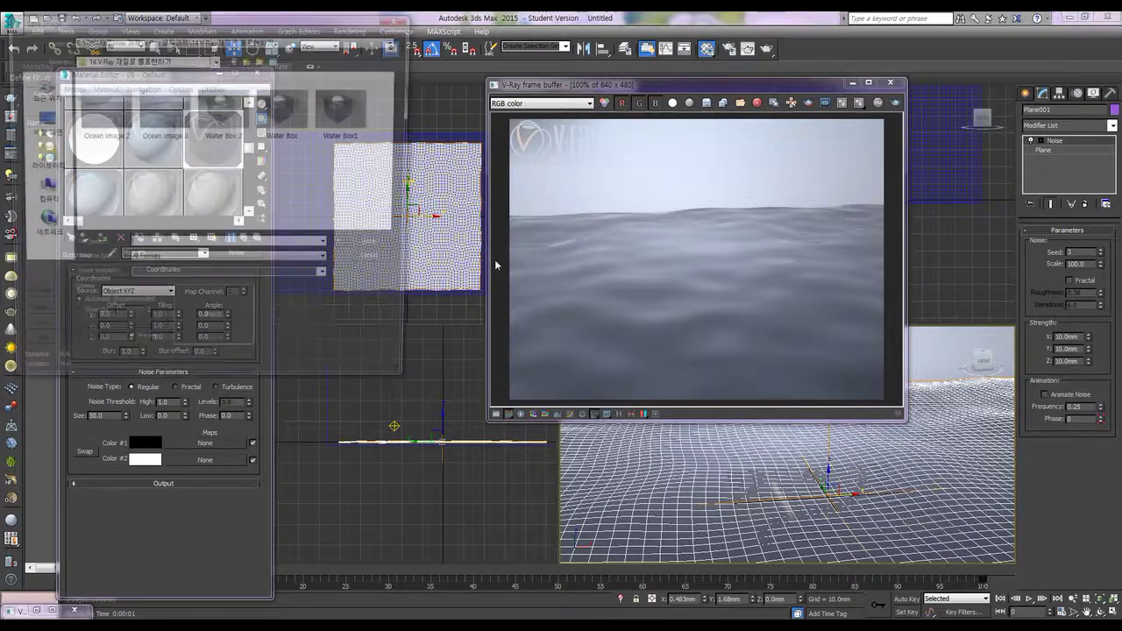
- Save the non-fractal water render as a JPEG file named "Ocean image 1"
left_click(102, 136)
left_click_drag(128, 247, 193, 247)
type("1")
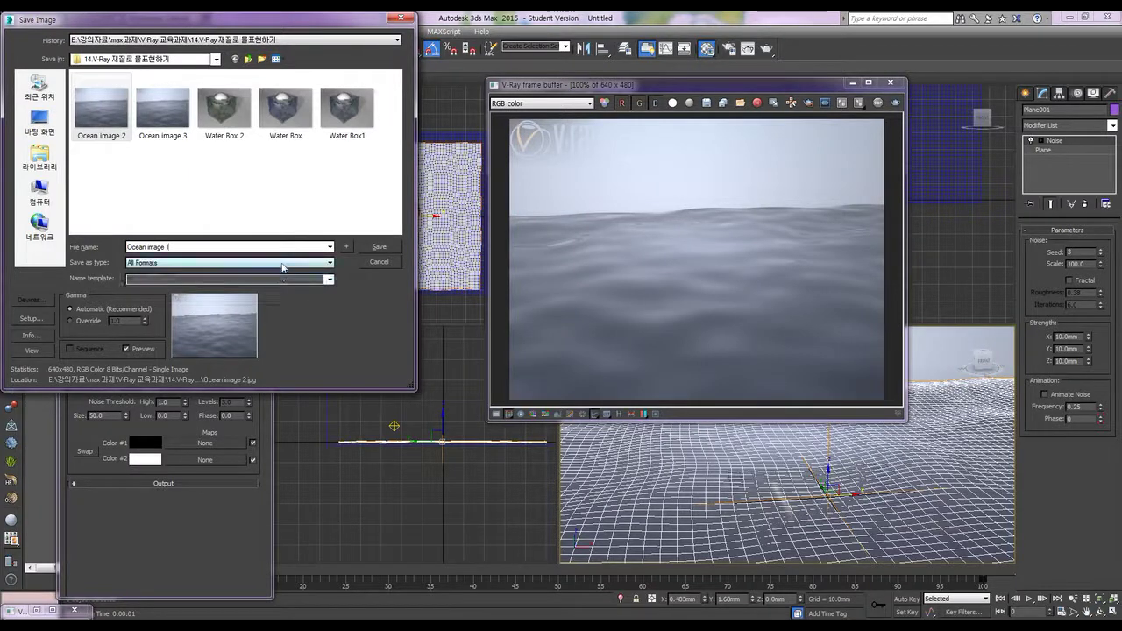
left_click(282, 263)
key("j")
key("Return")
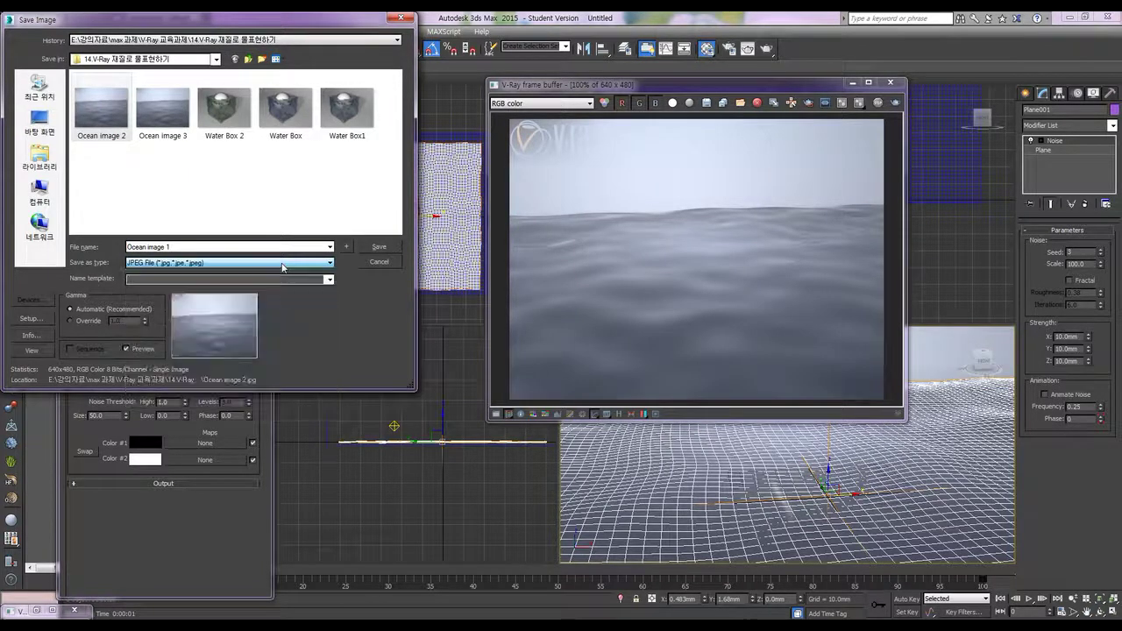
key("Return")
key("Return")
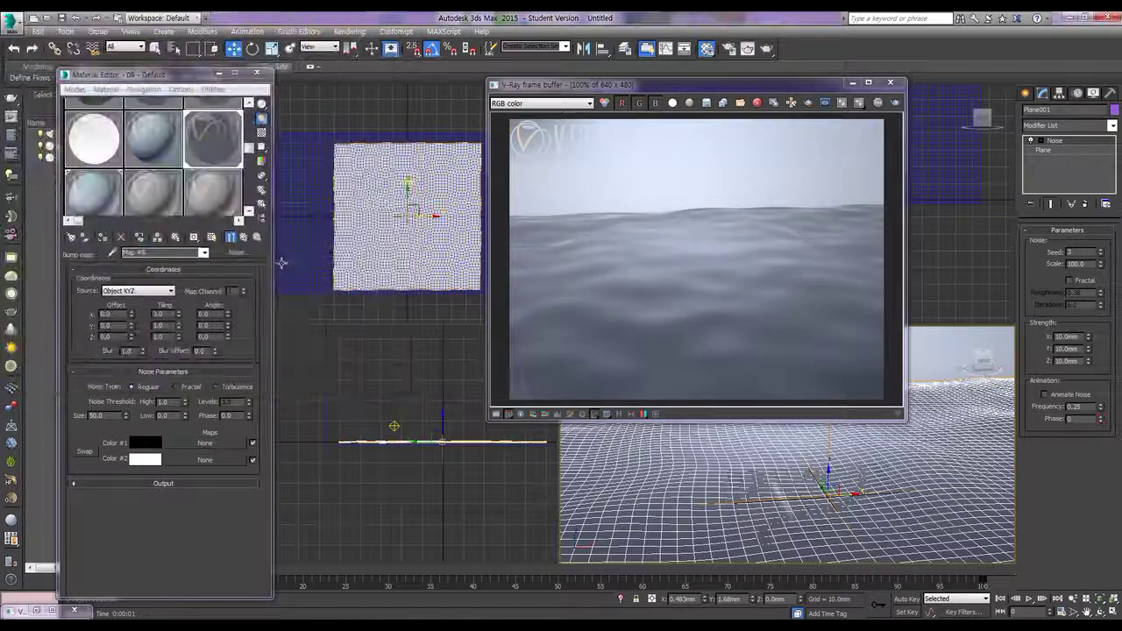